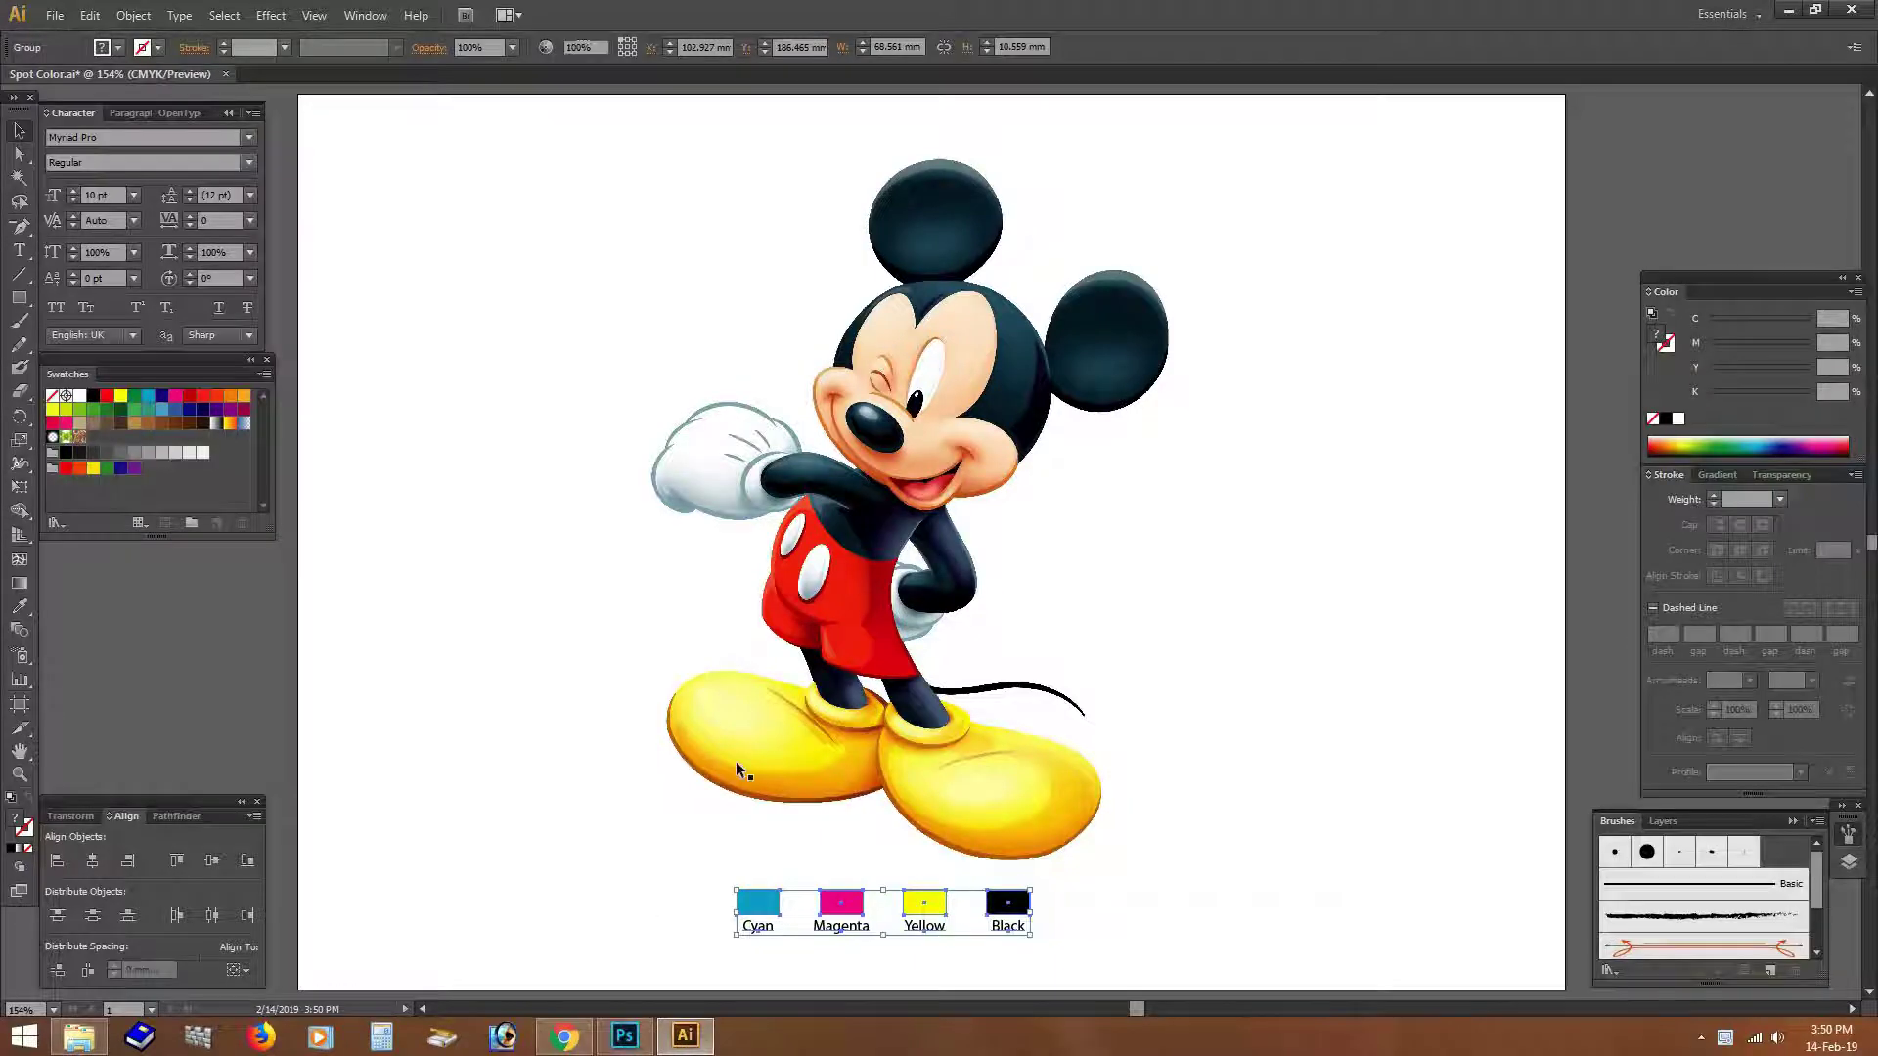
Step: Alt-drag a copy of Mickey and his colour swatches to the right of the original
left_click(587, 725)
key("Tab")
key("Tab")
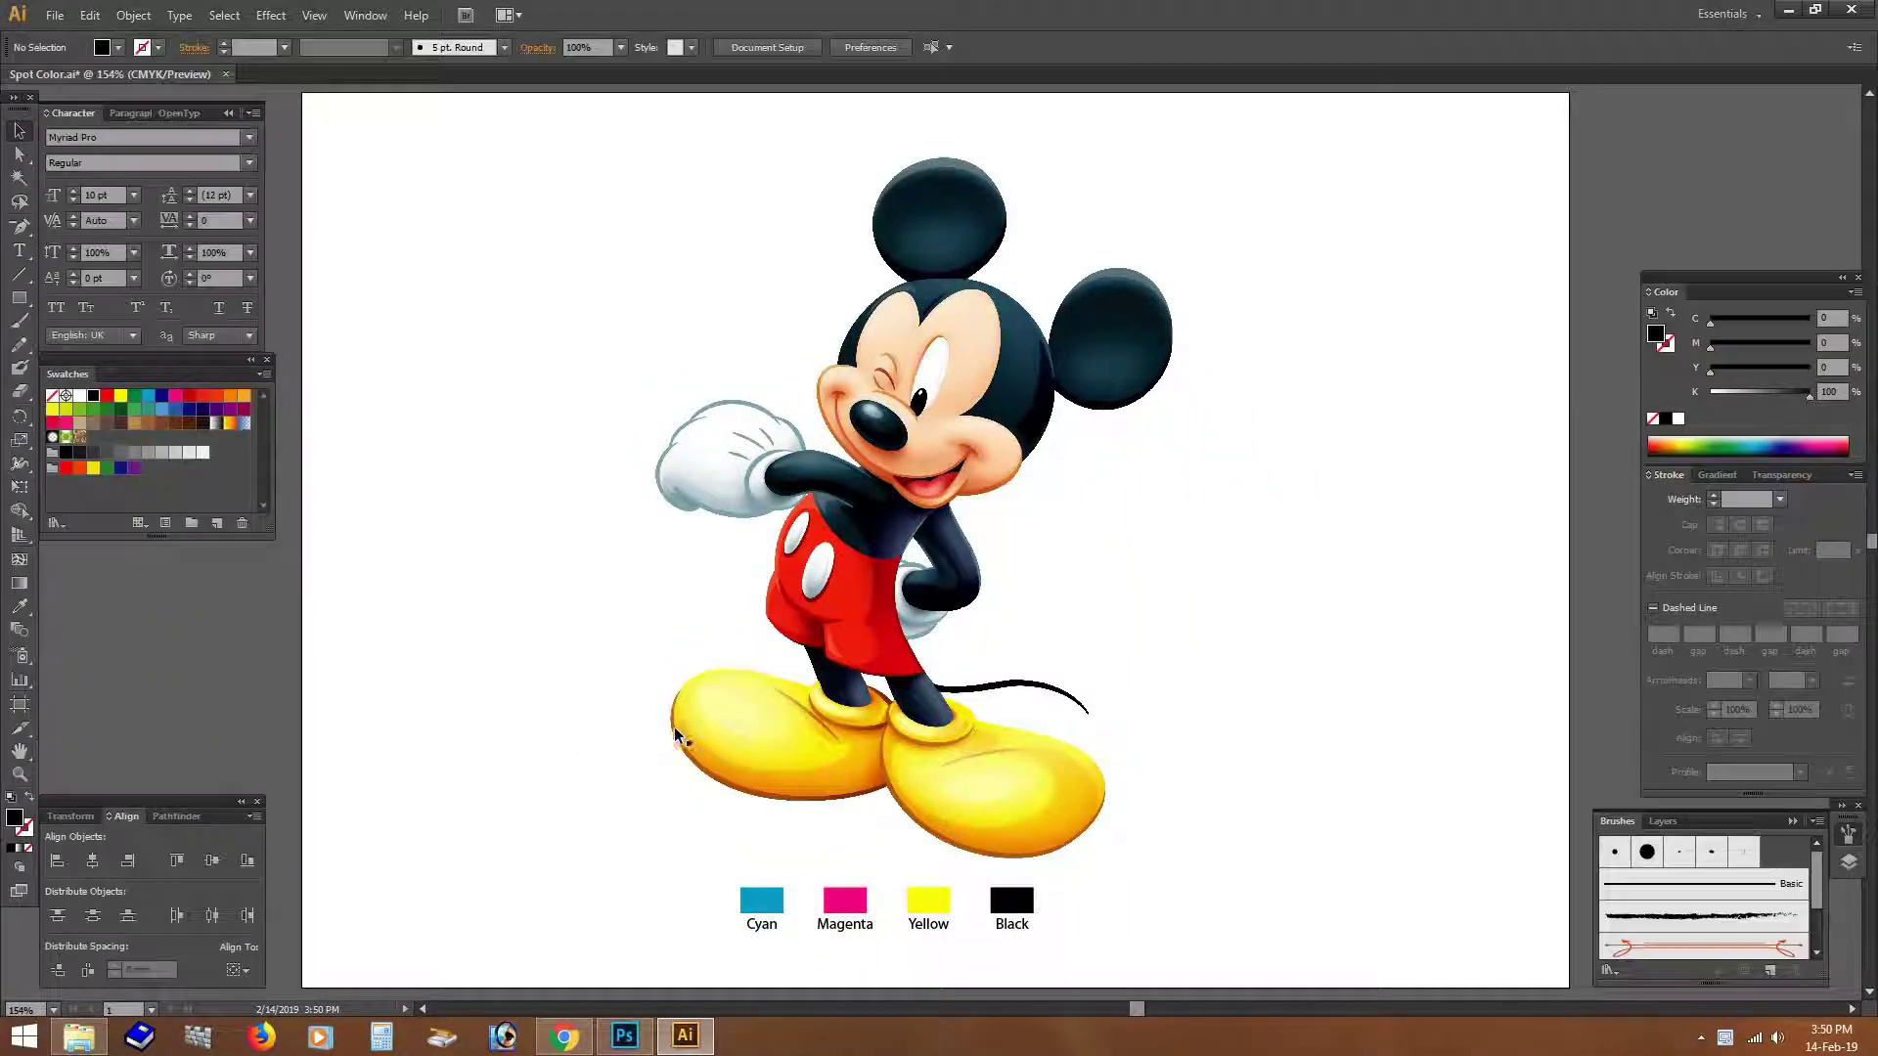
left_click(673, 726)
left_click(581, 695)
mouse_move(678, 736)
left_mouse_down()
mouse_move(551, 685)
mouse_move(1198, 684)
mouse_move(1102, 714)
left_mouse_up()
Step: Deselect in Illustrator, then view Cartoon Gr's Magenta, Cyan, Yellow and Black channels in Photoshop
key("ctrl+shift+a")
left_click(645, 1036)
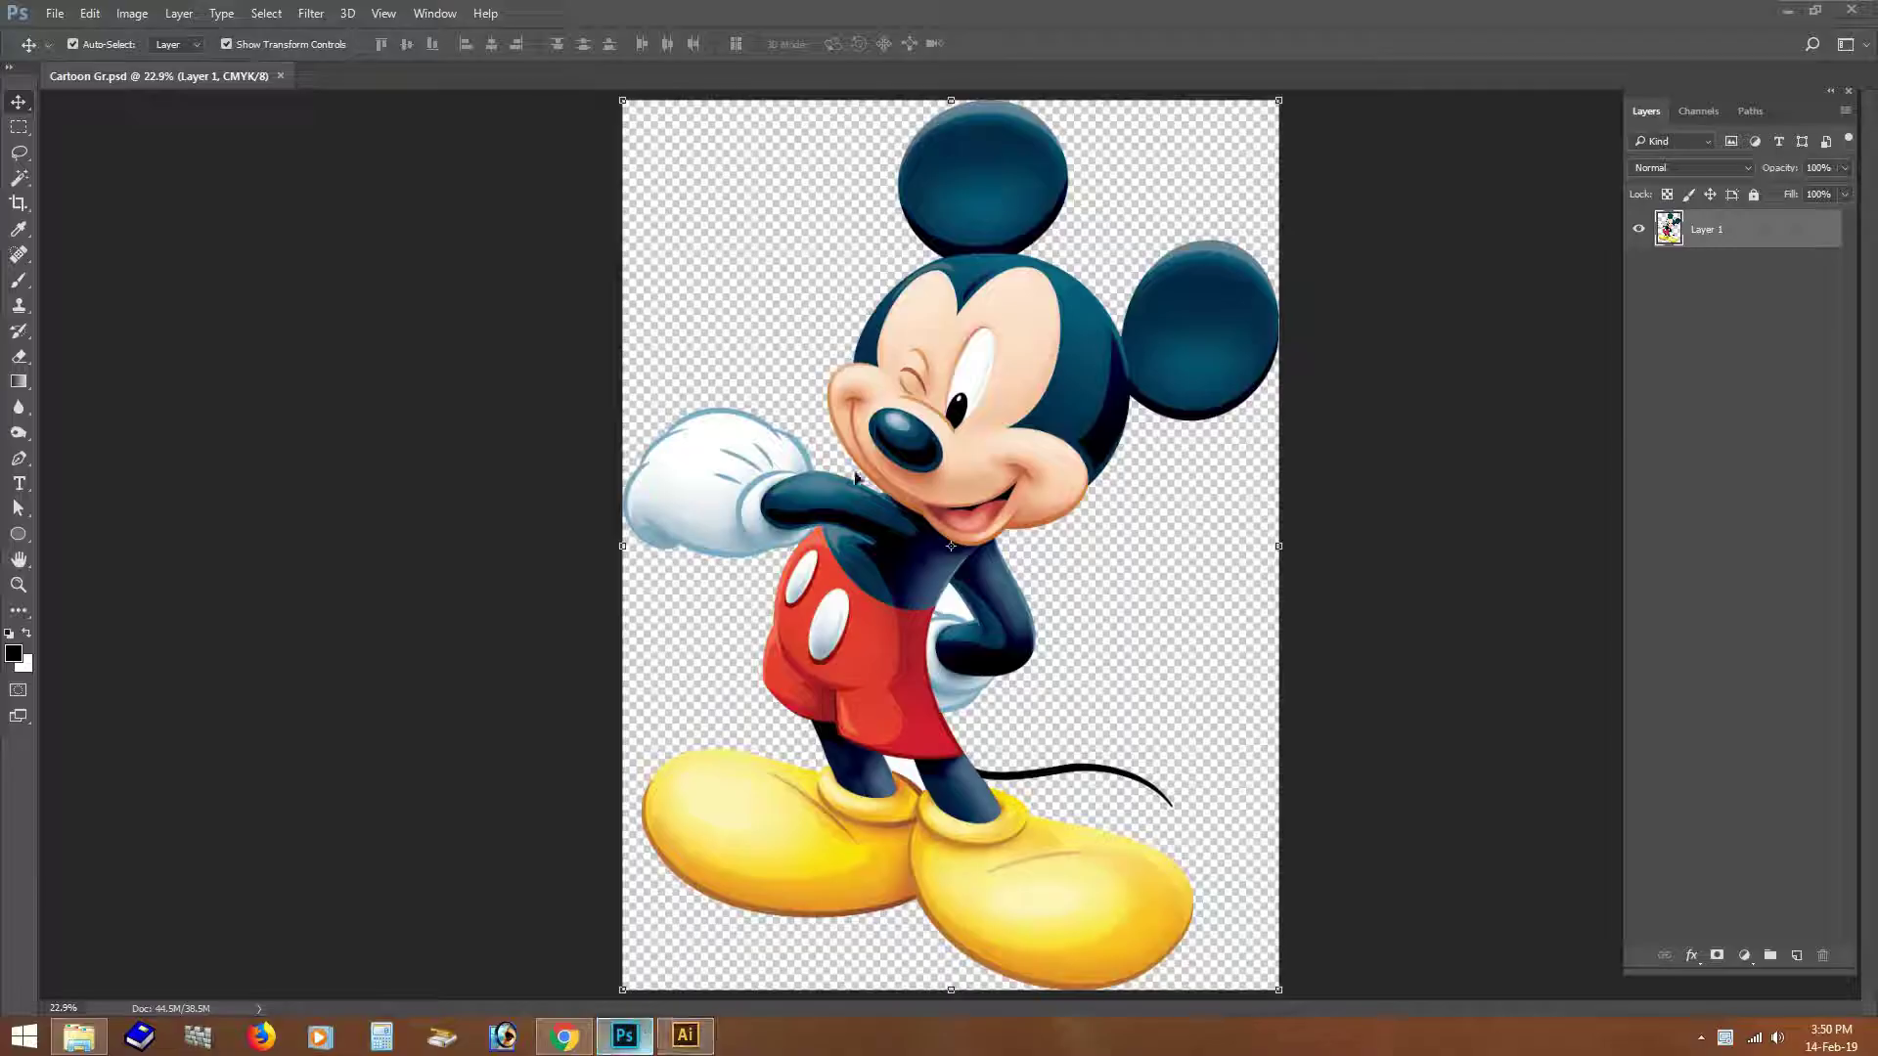
left_click(1702, 113)
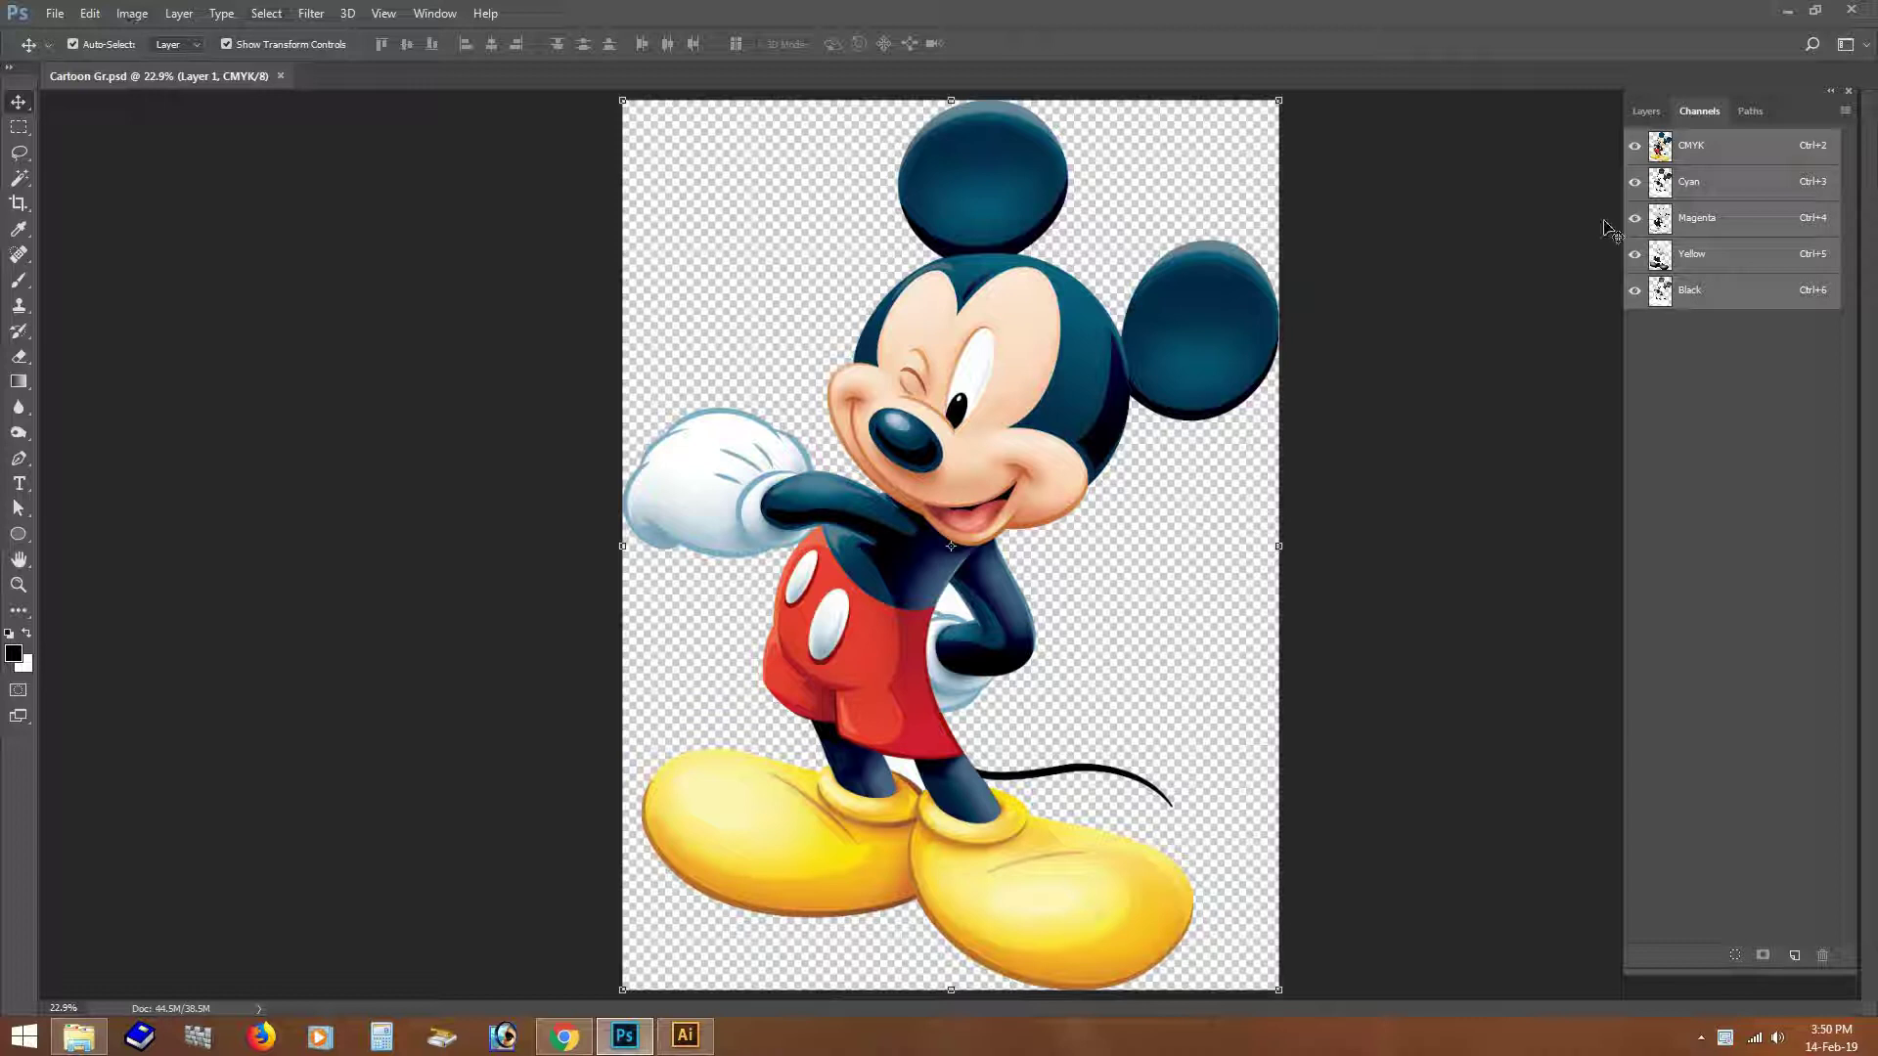
left_click(1711, 216)
left_click(1707, 182)
left_click(1710, 256)
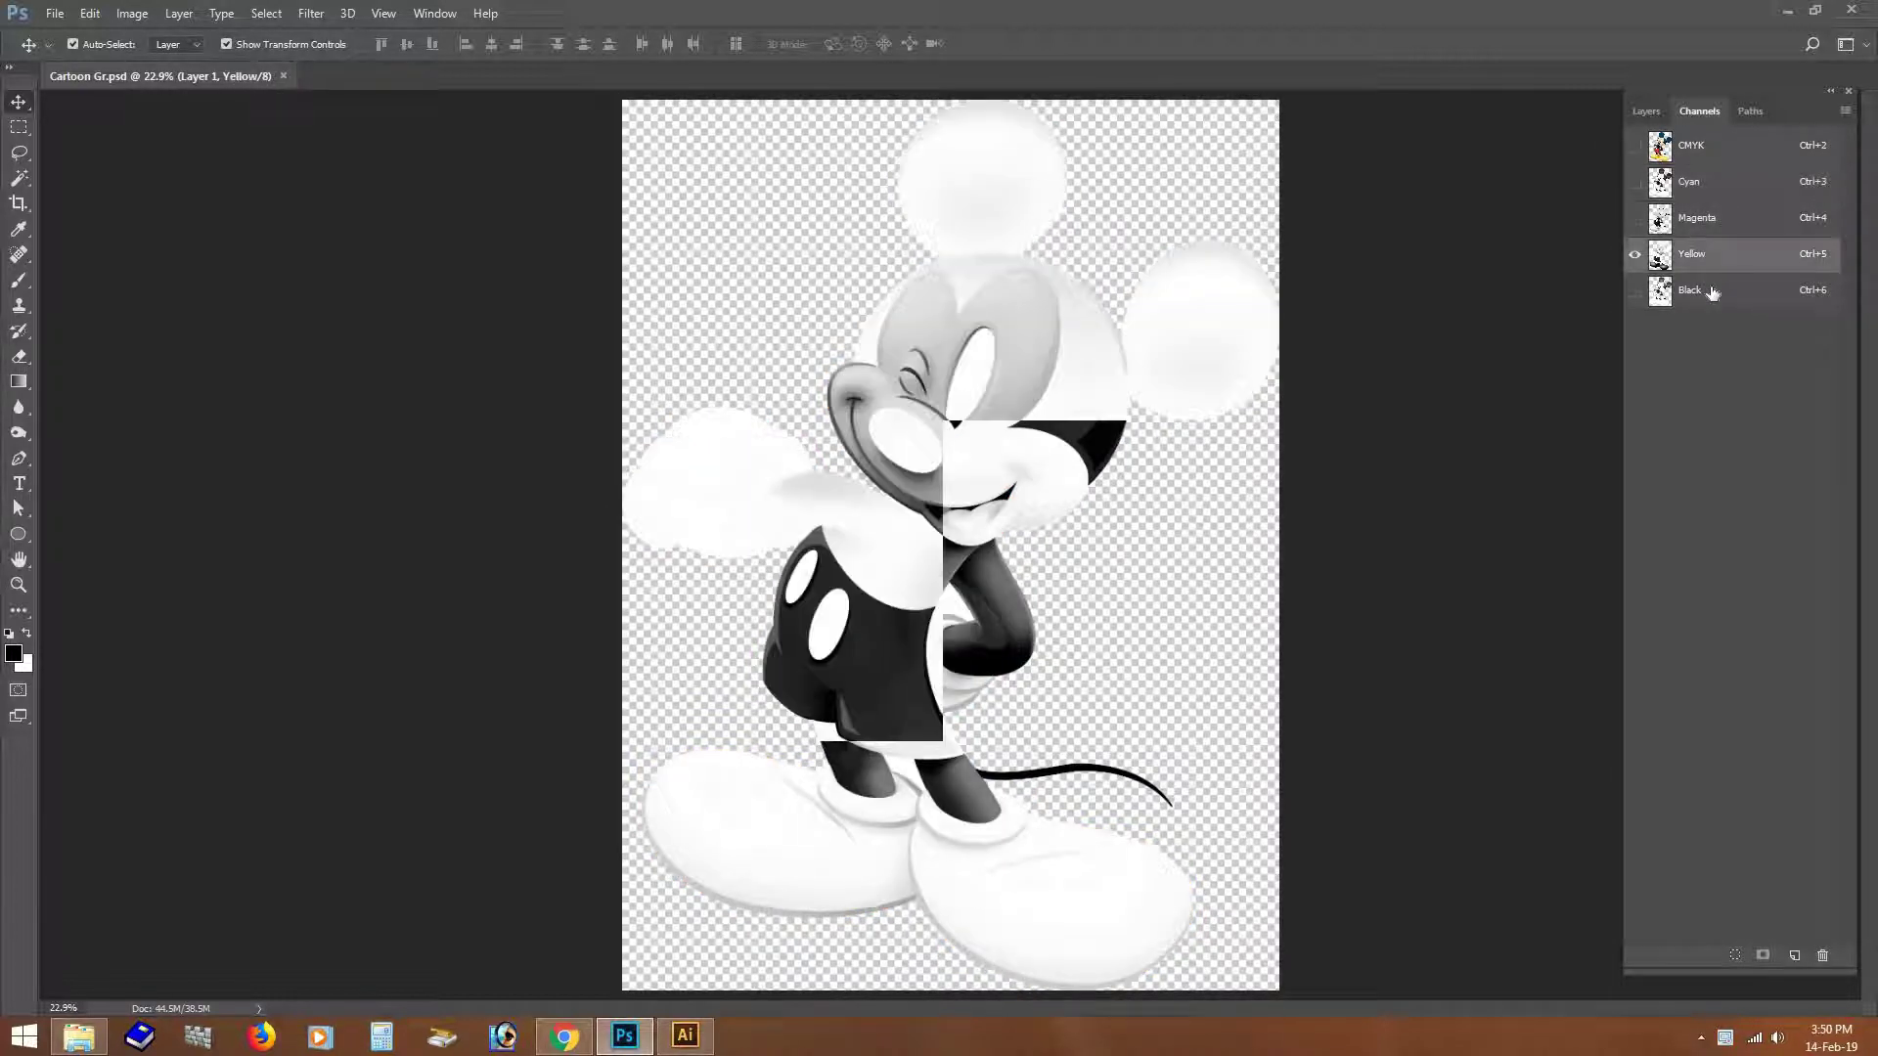
left_click(1710, 292)
Step: Step through the individual ink channels again and return to the full CMYK composite
left_click(1695, 252)
left_click(1697, 217)
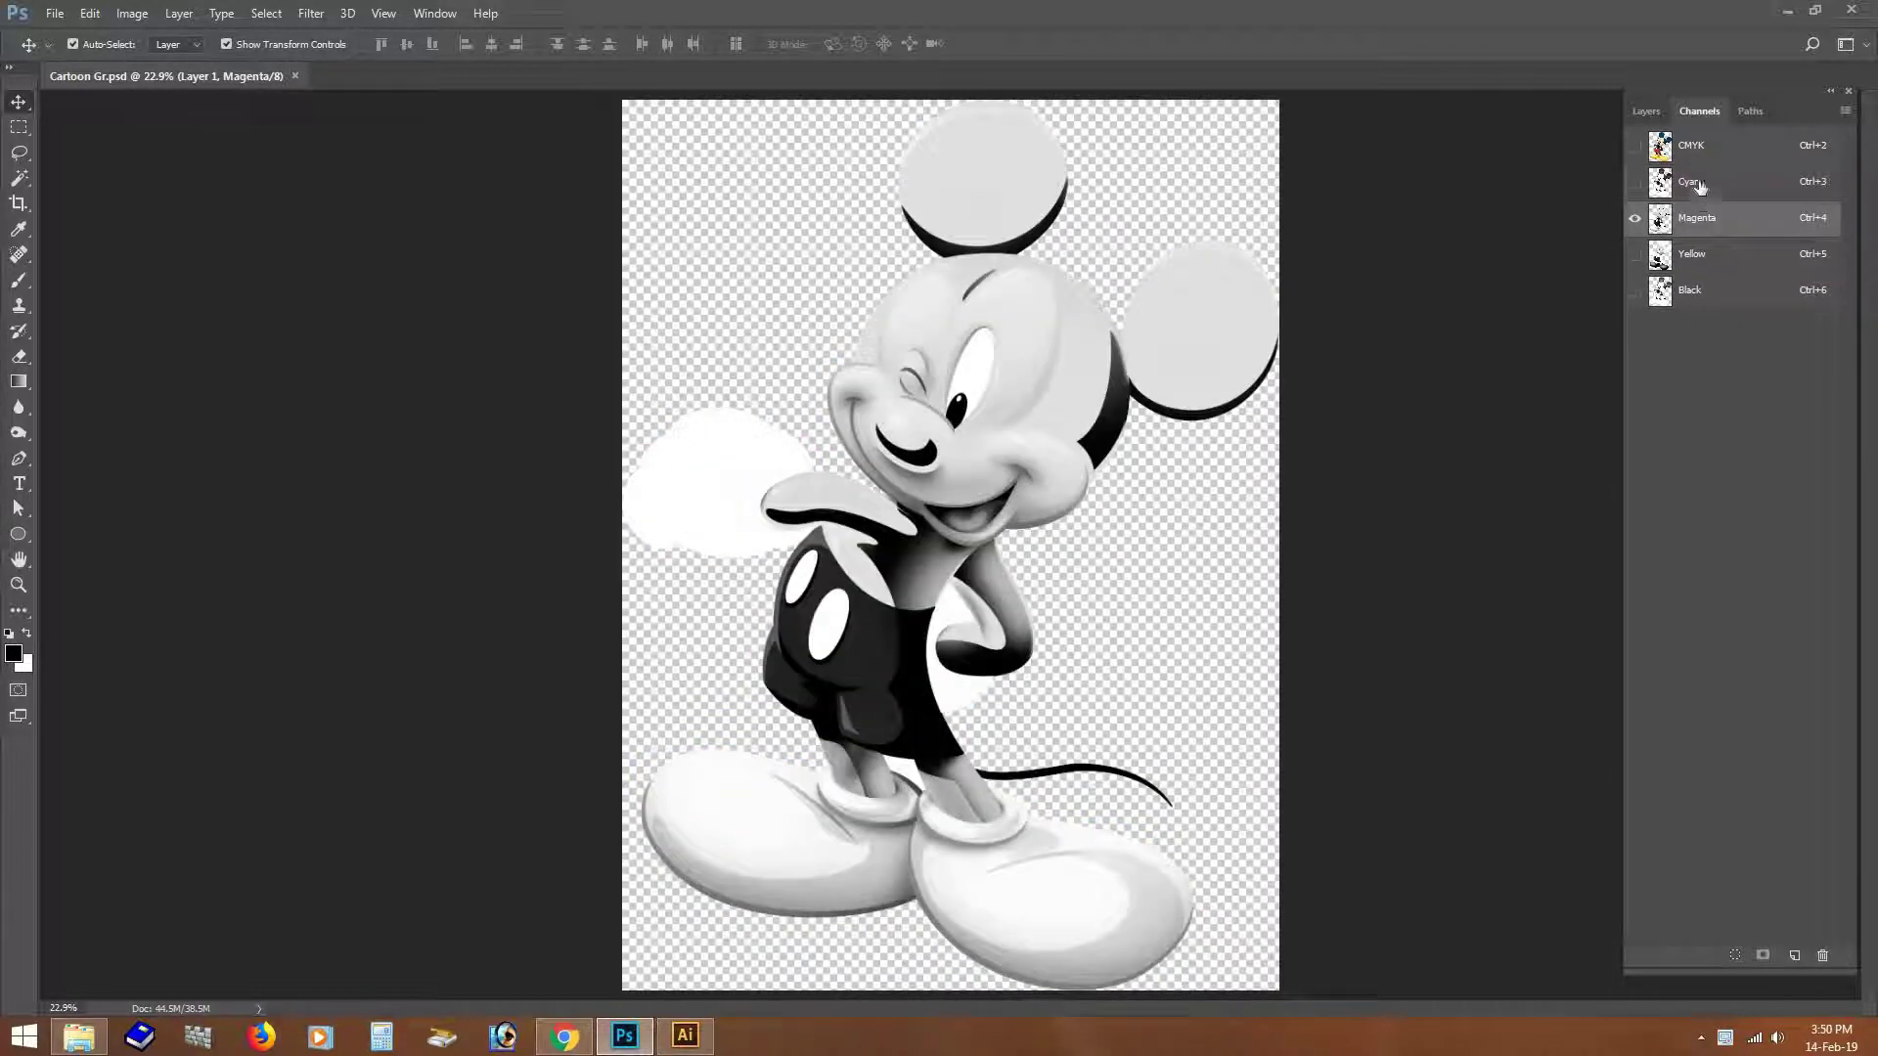
left_click(1699, 182)
left_click(1700, 192)
key("ctrl+2")
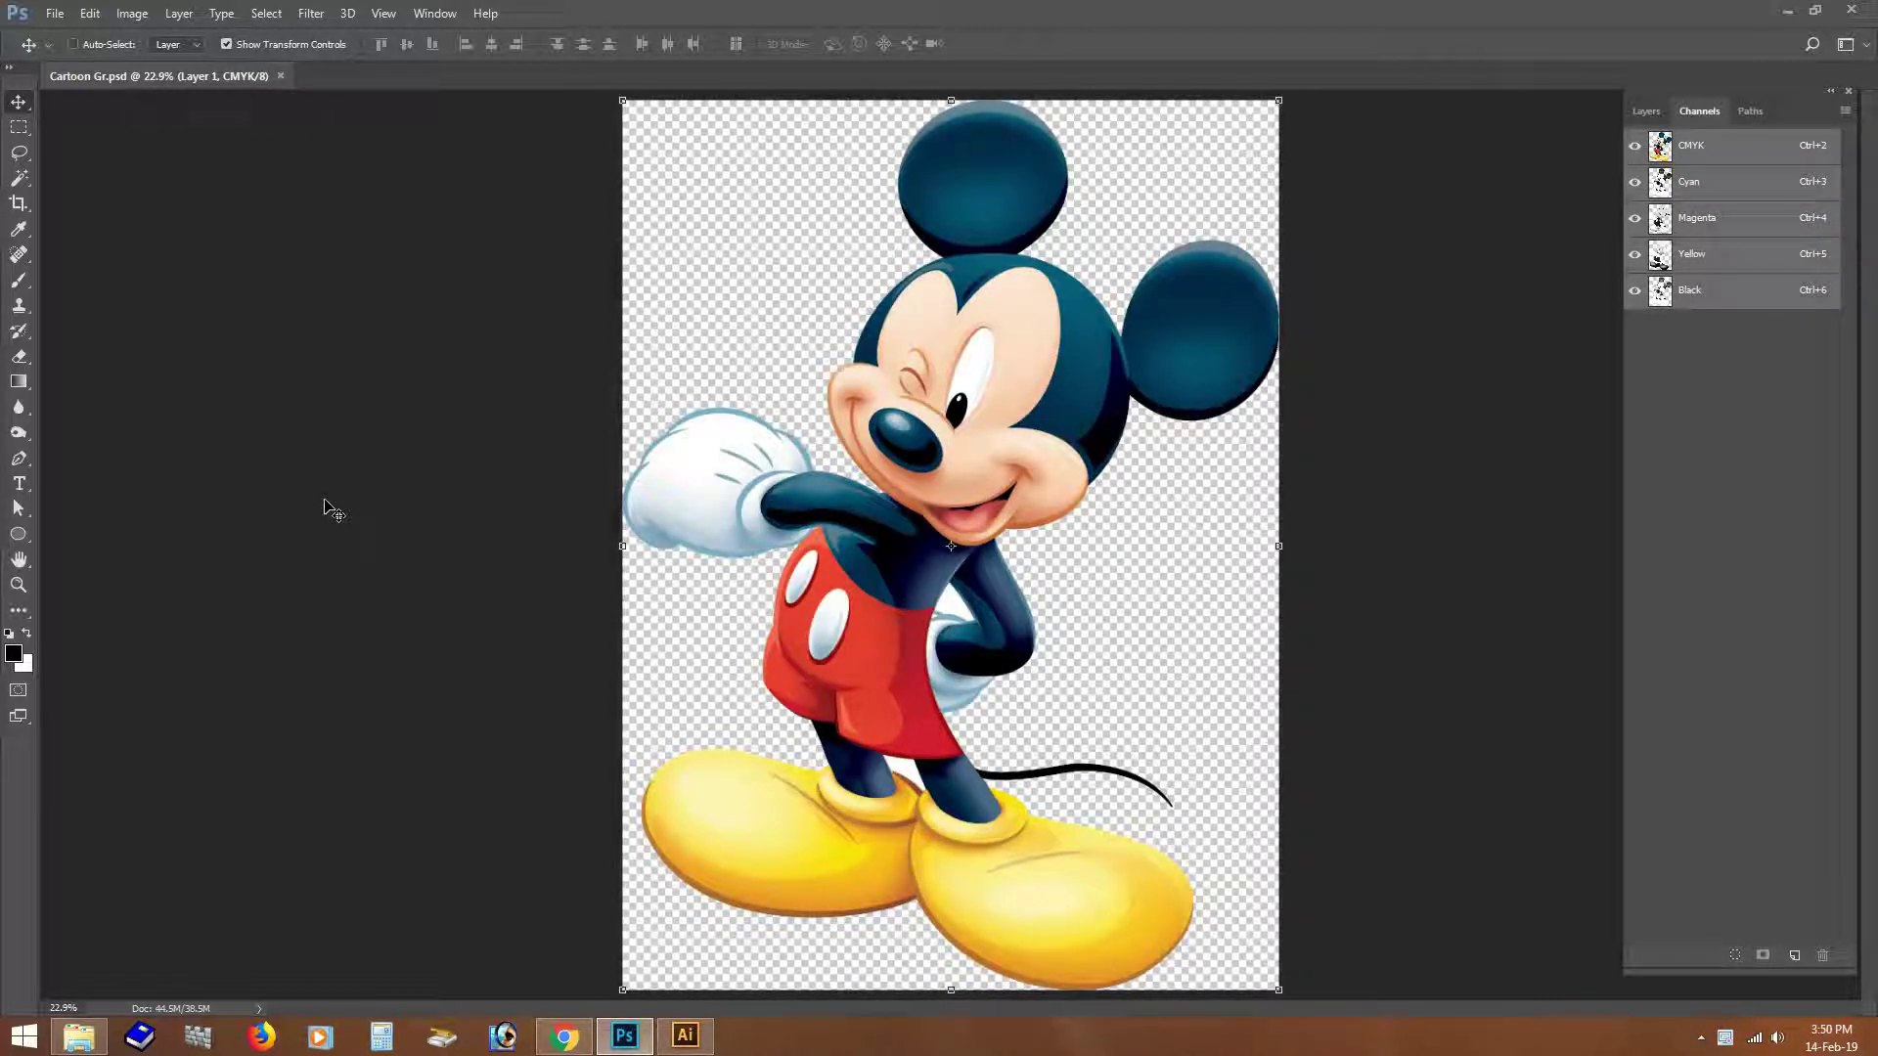
left_click(132, 13)
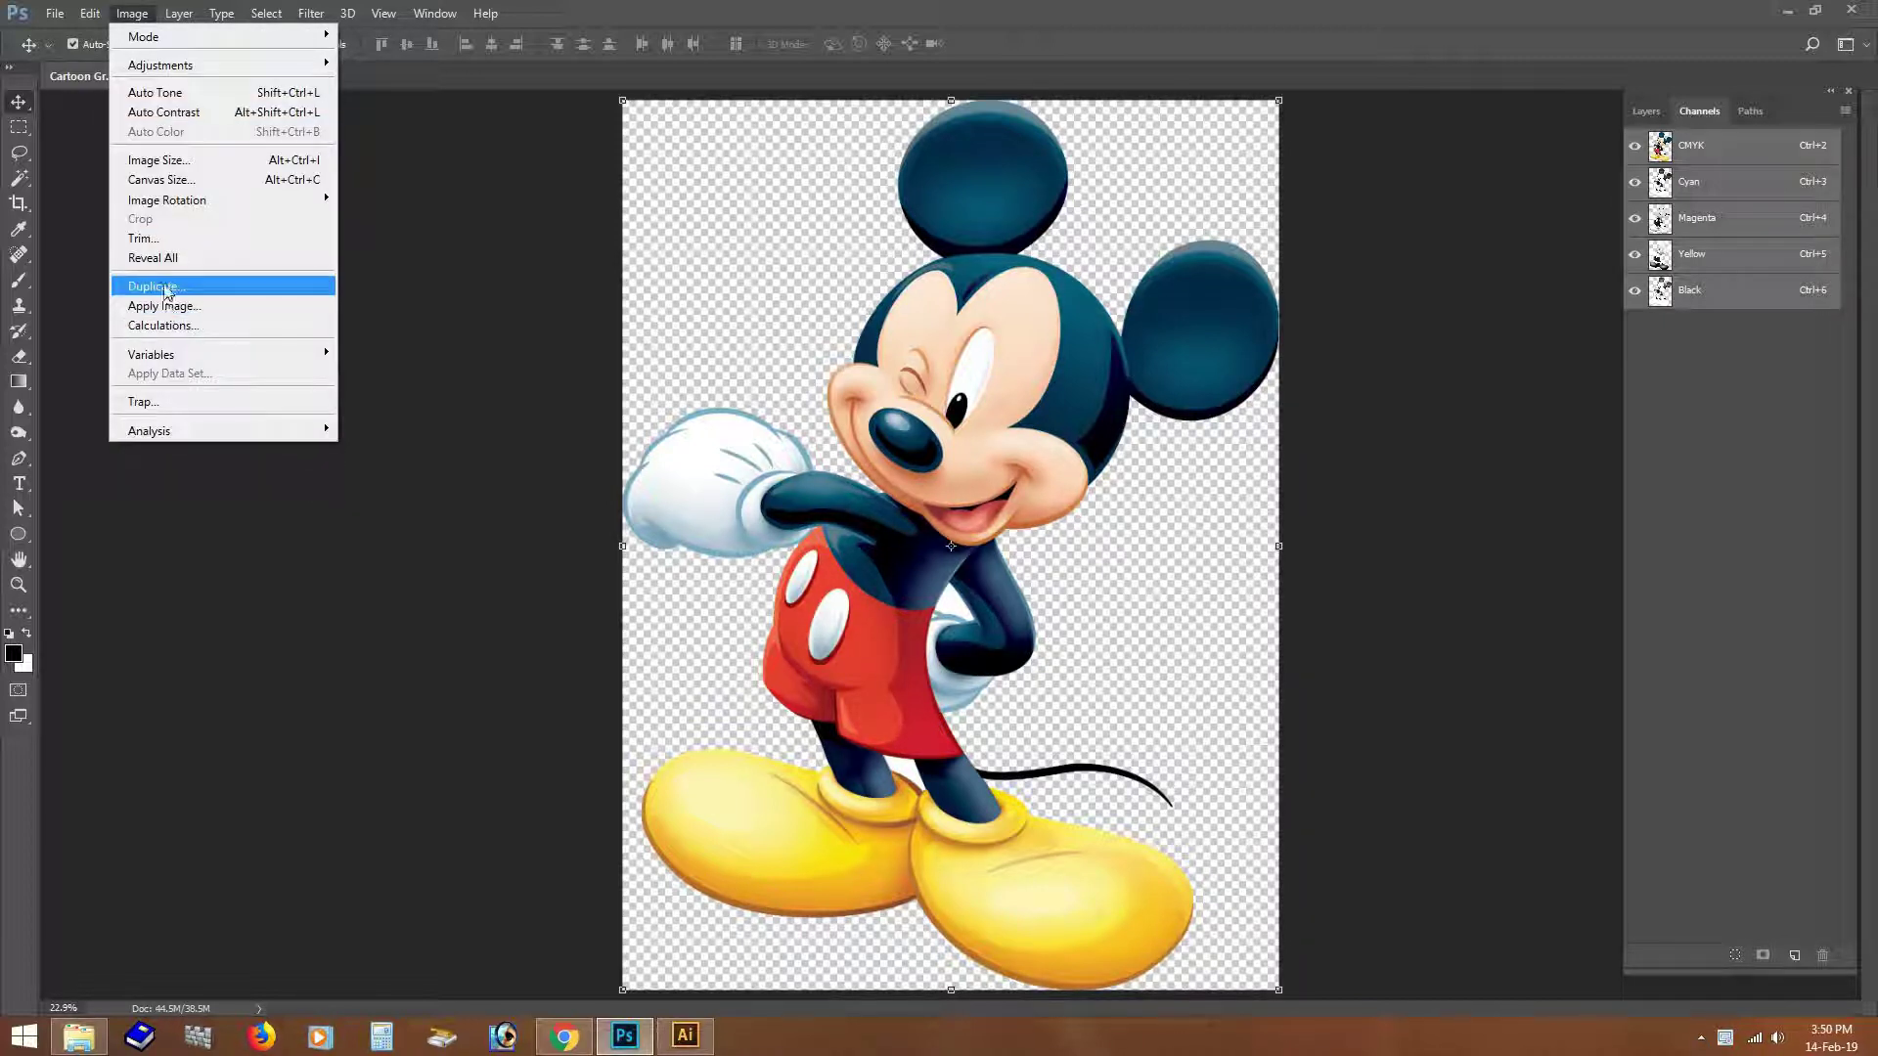
Step: Duplicate Cartoon Gr as Cartoon Gr copy, fit it on screen, and select the whole canvas
left_click(157, 286)
left_click(1084, 350)
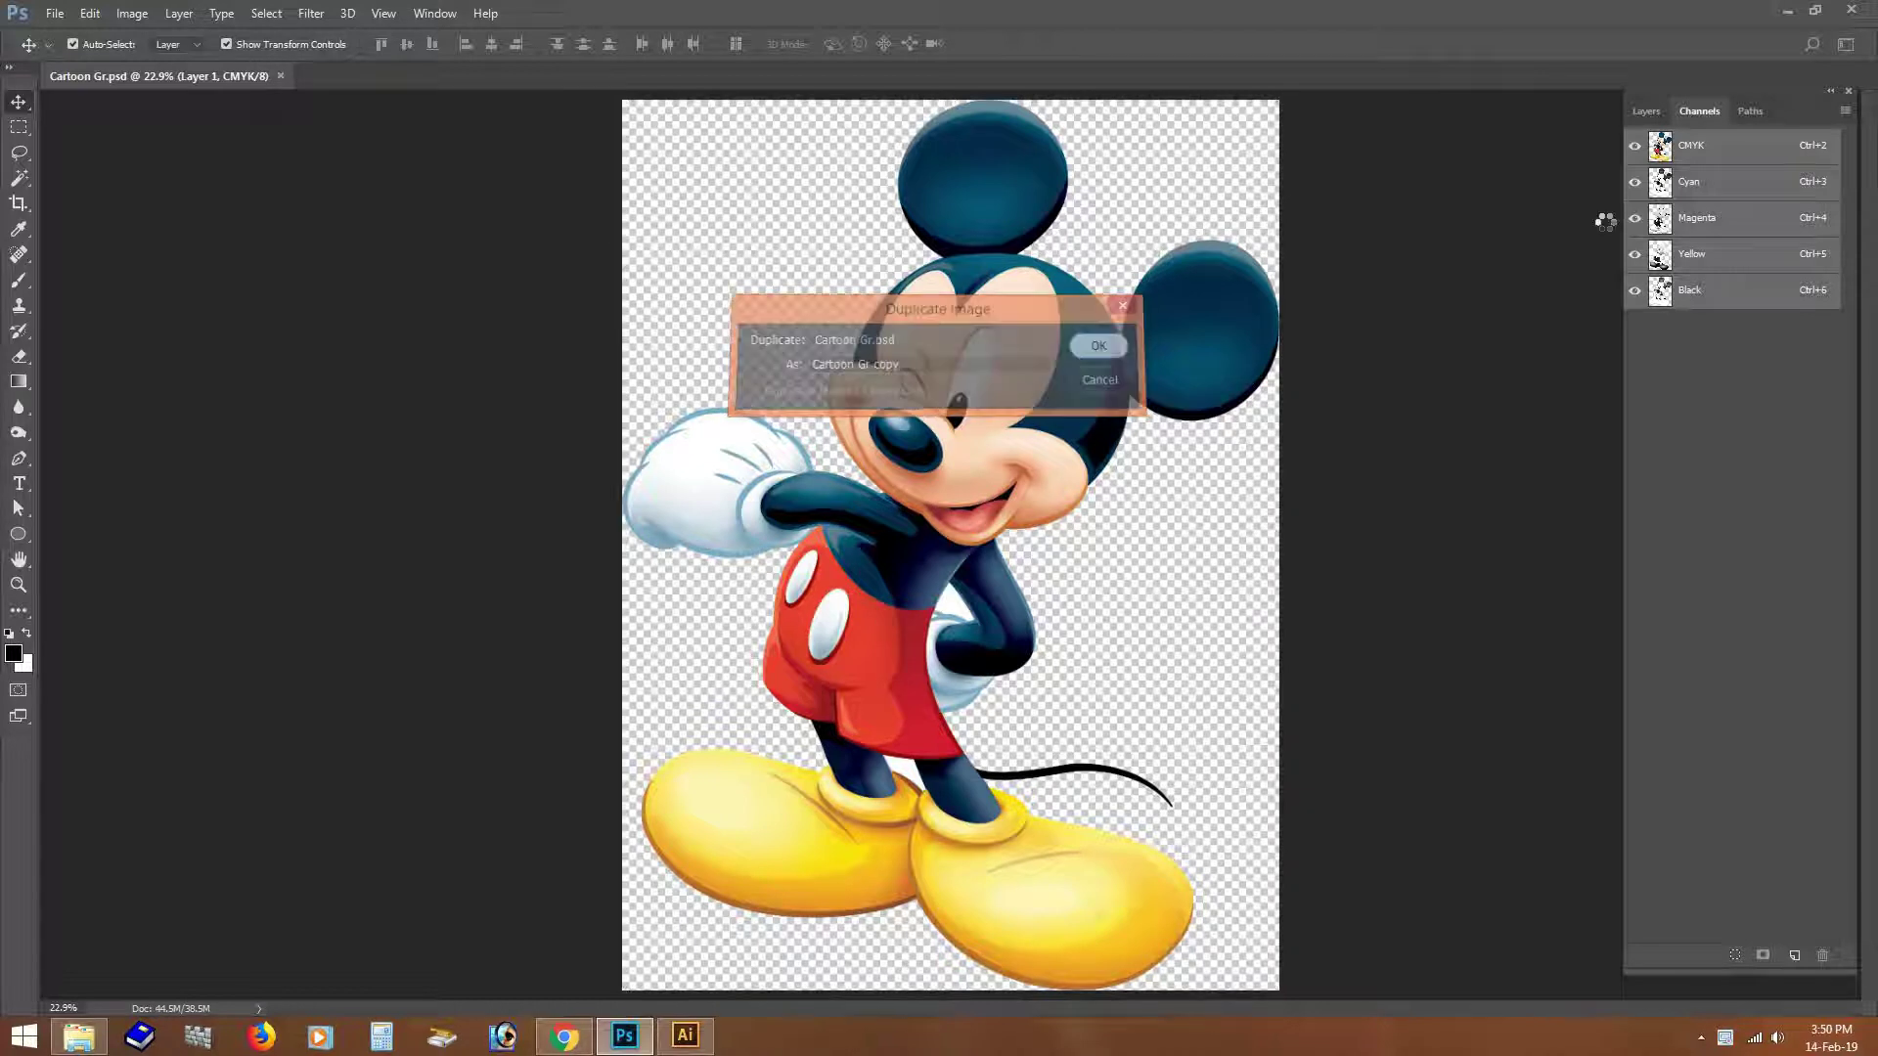
key("ctrl+0")
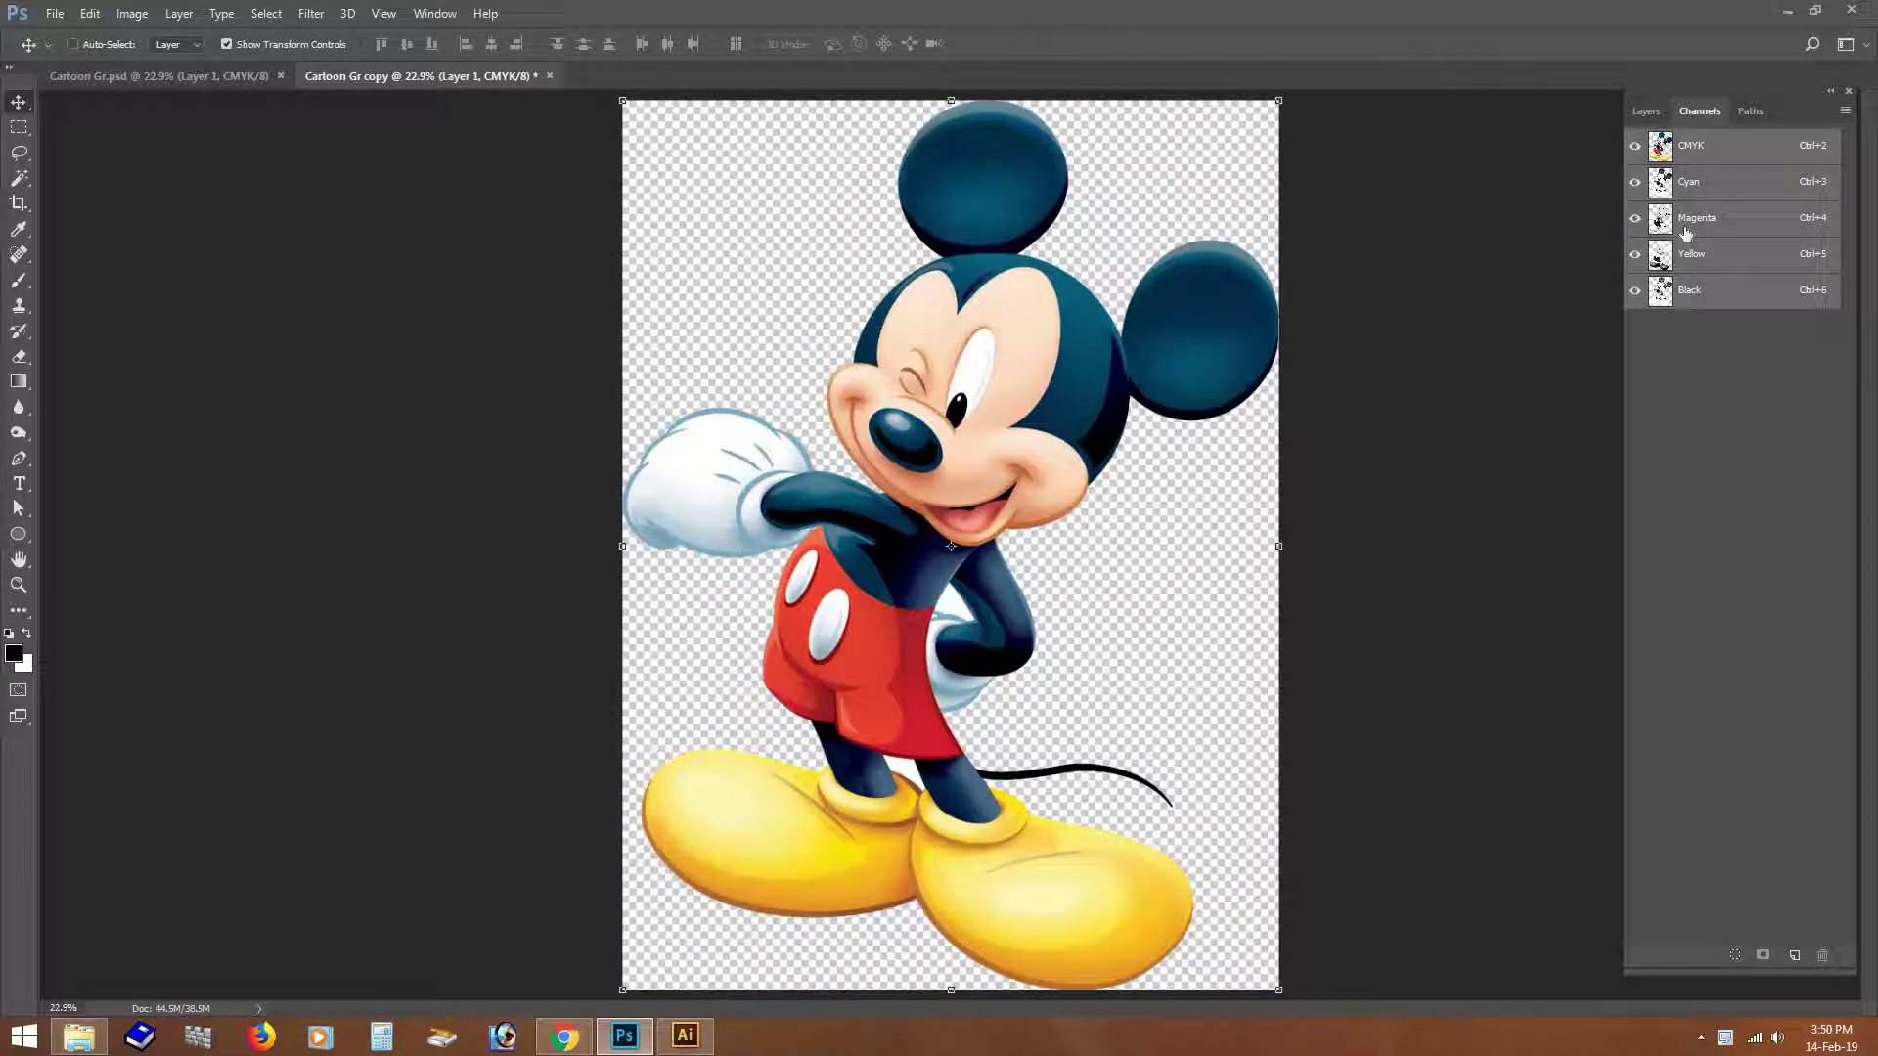
left_click(1709, 186)
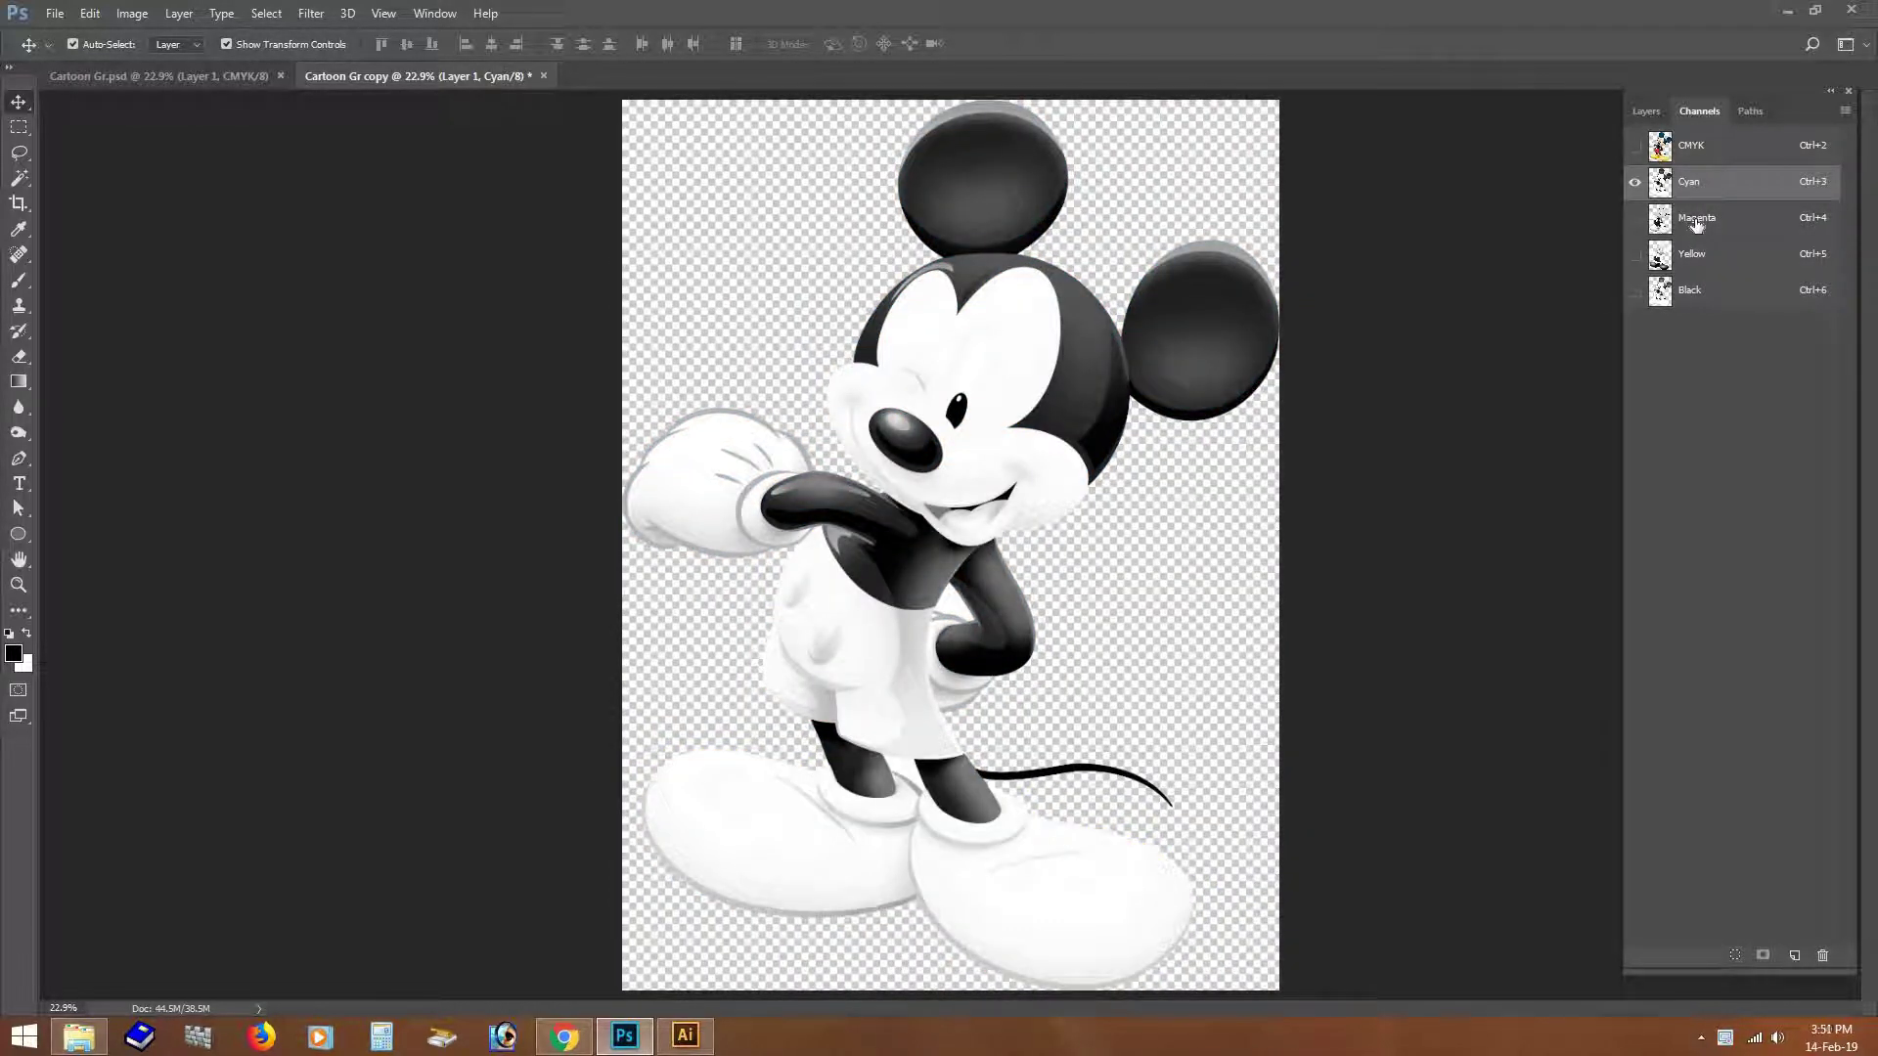
left_click(1697, 223)
key("ctrl")
Step: Fill the Magenta and Yellow channels with white and return to the composite view
left_click(1706, 258)
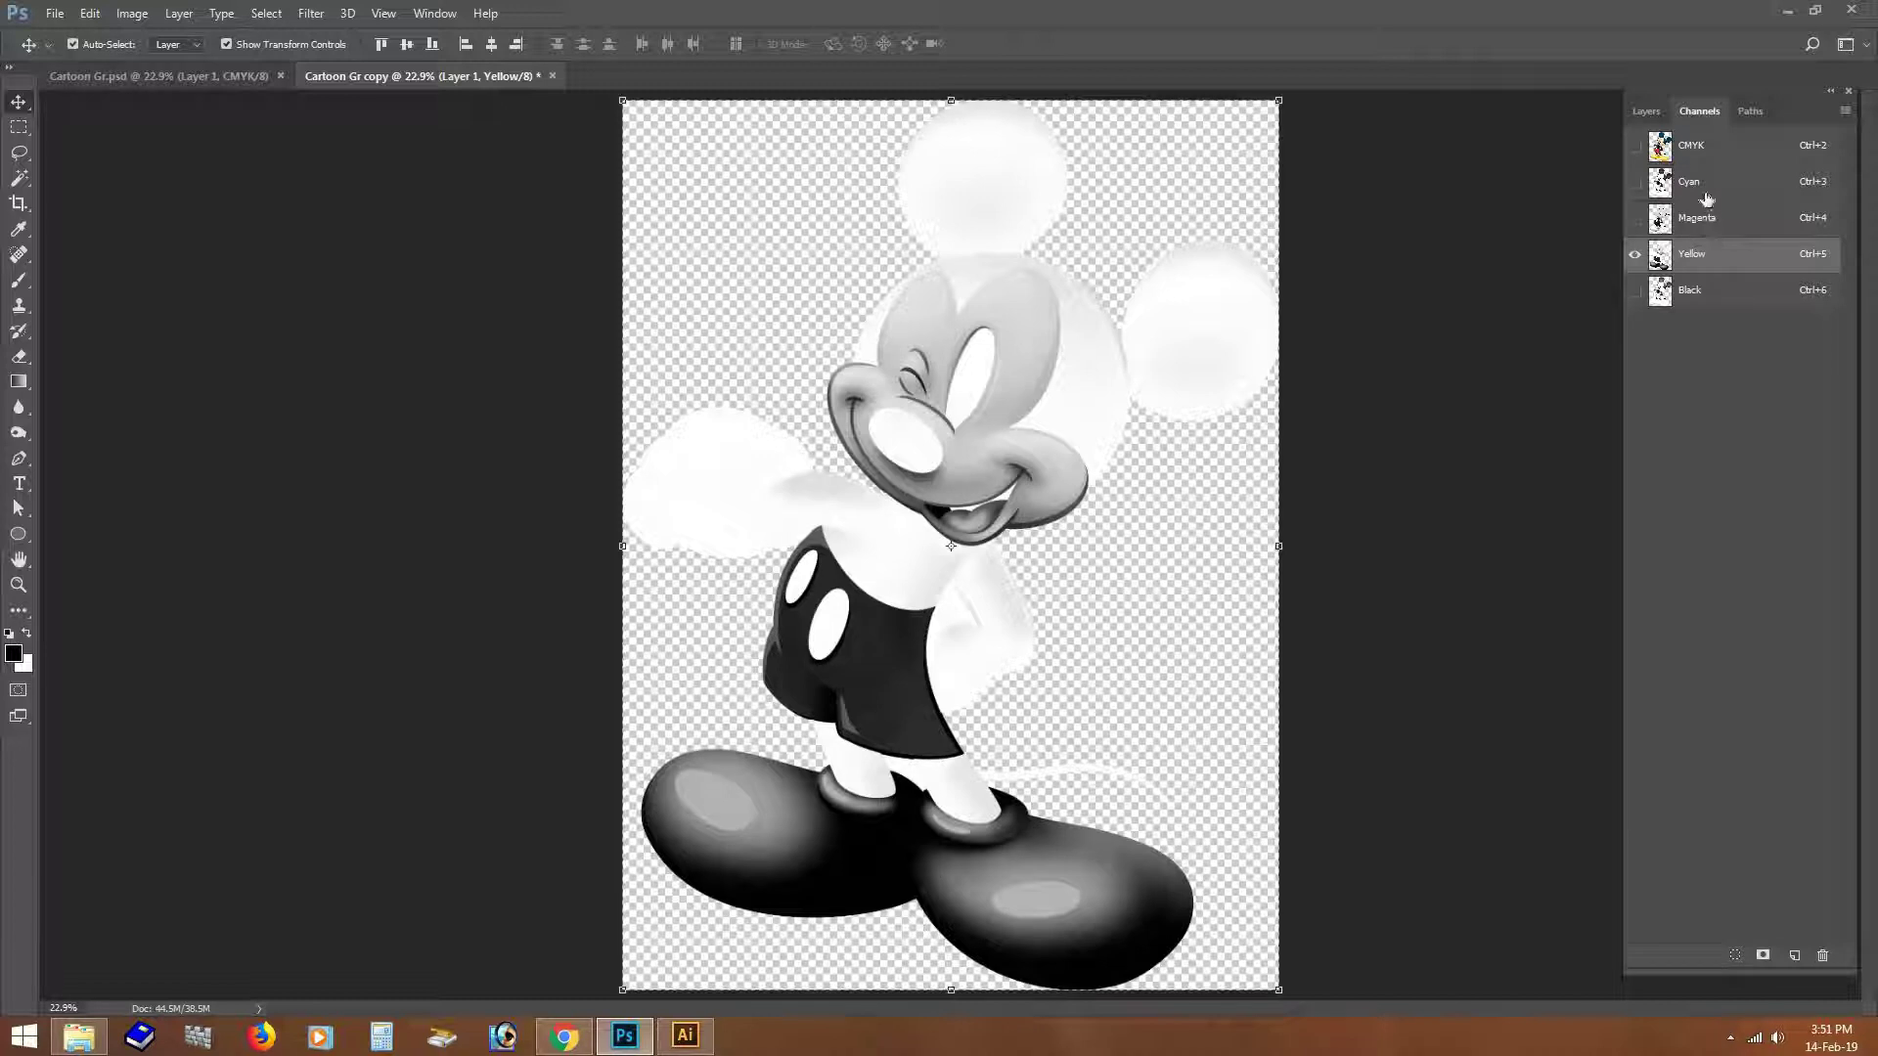
left_click(1701, 221)
key("ctrl+BackSpace")
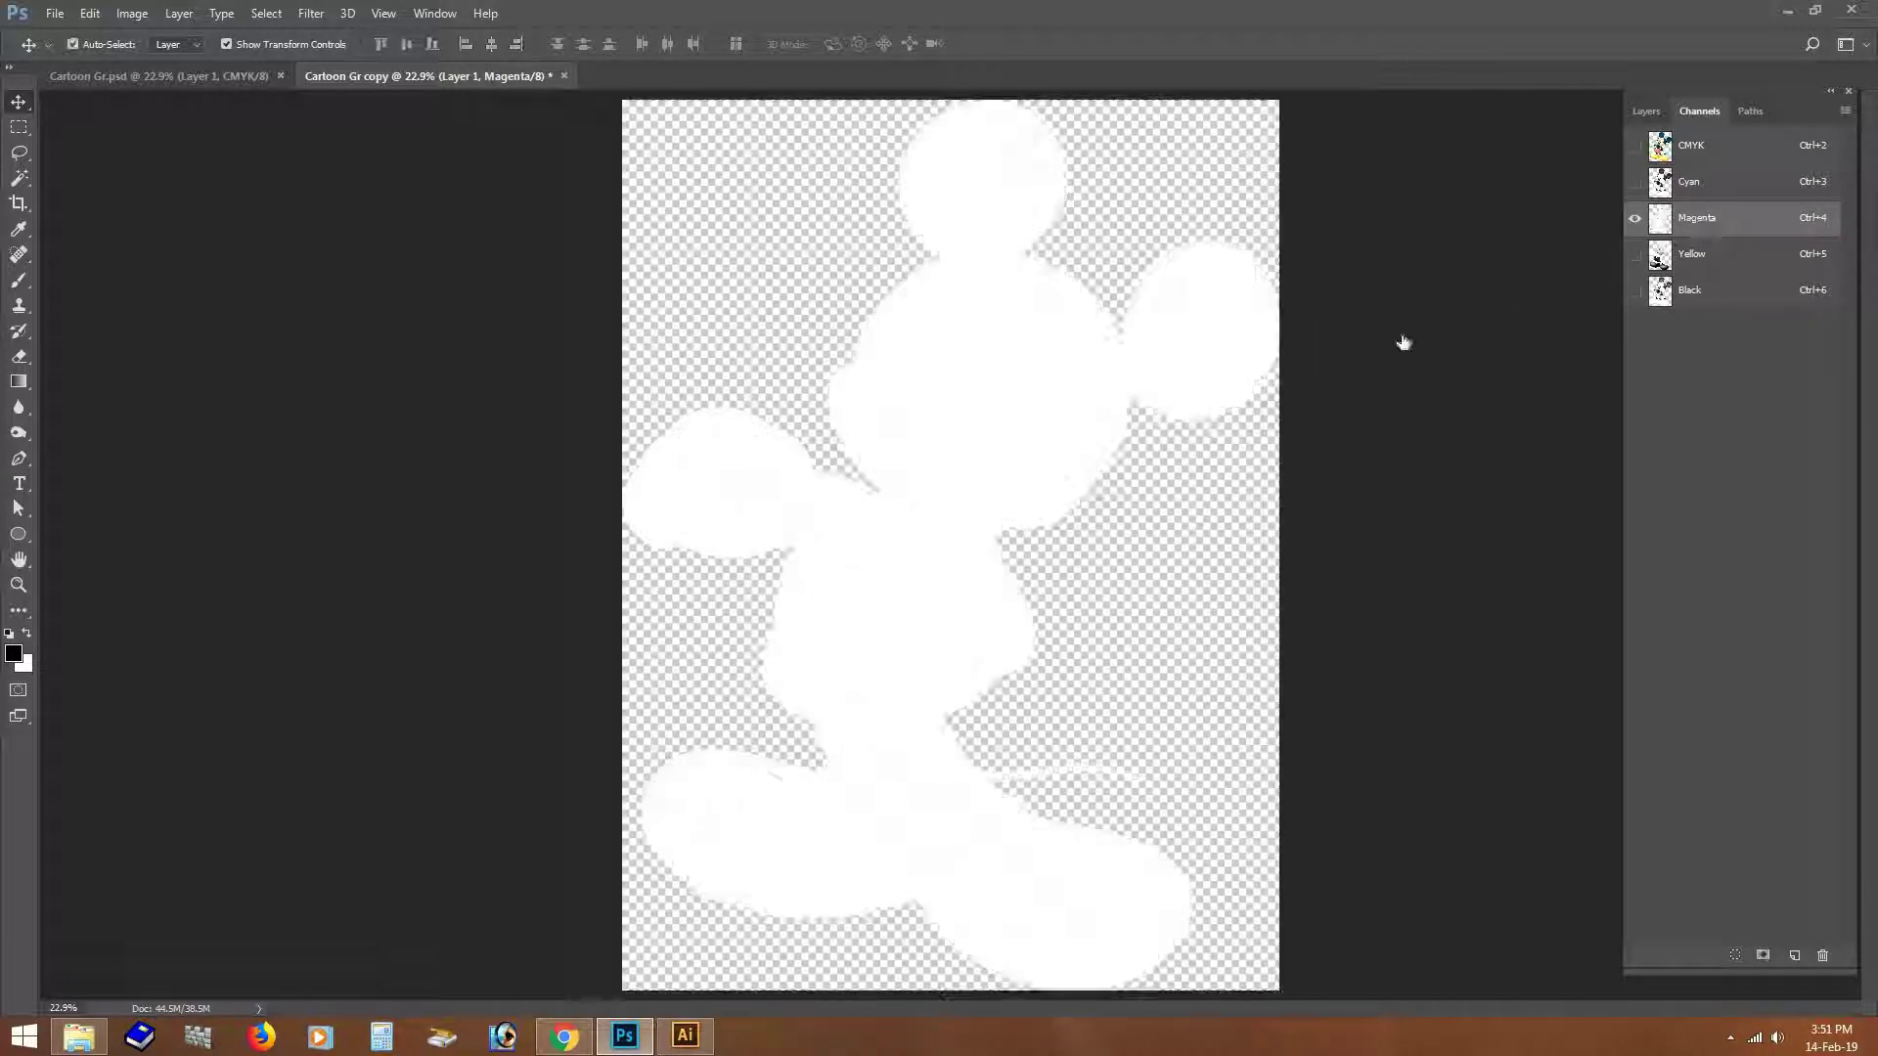
left_click(1697, 259)
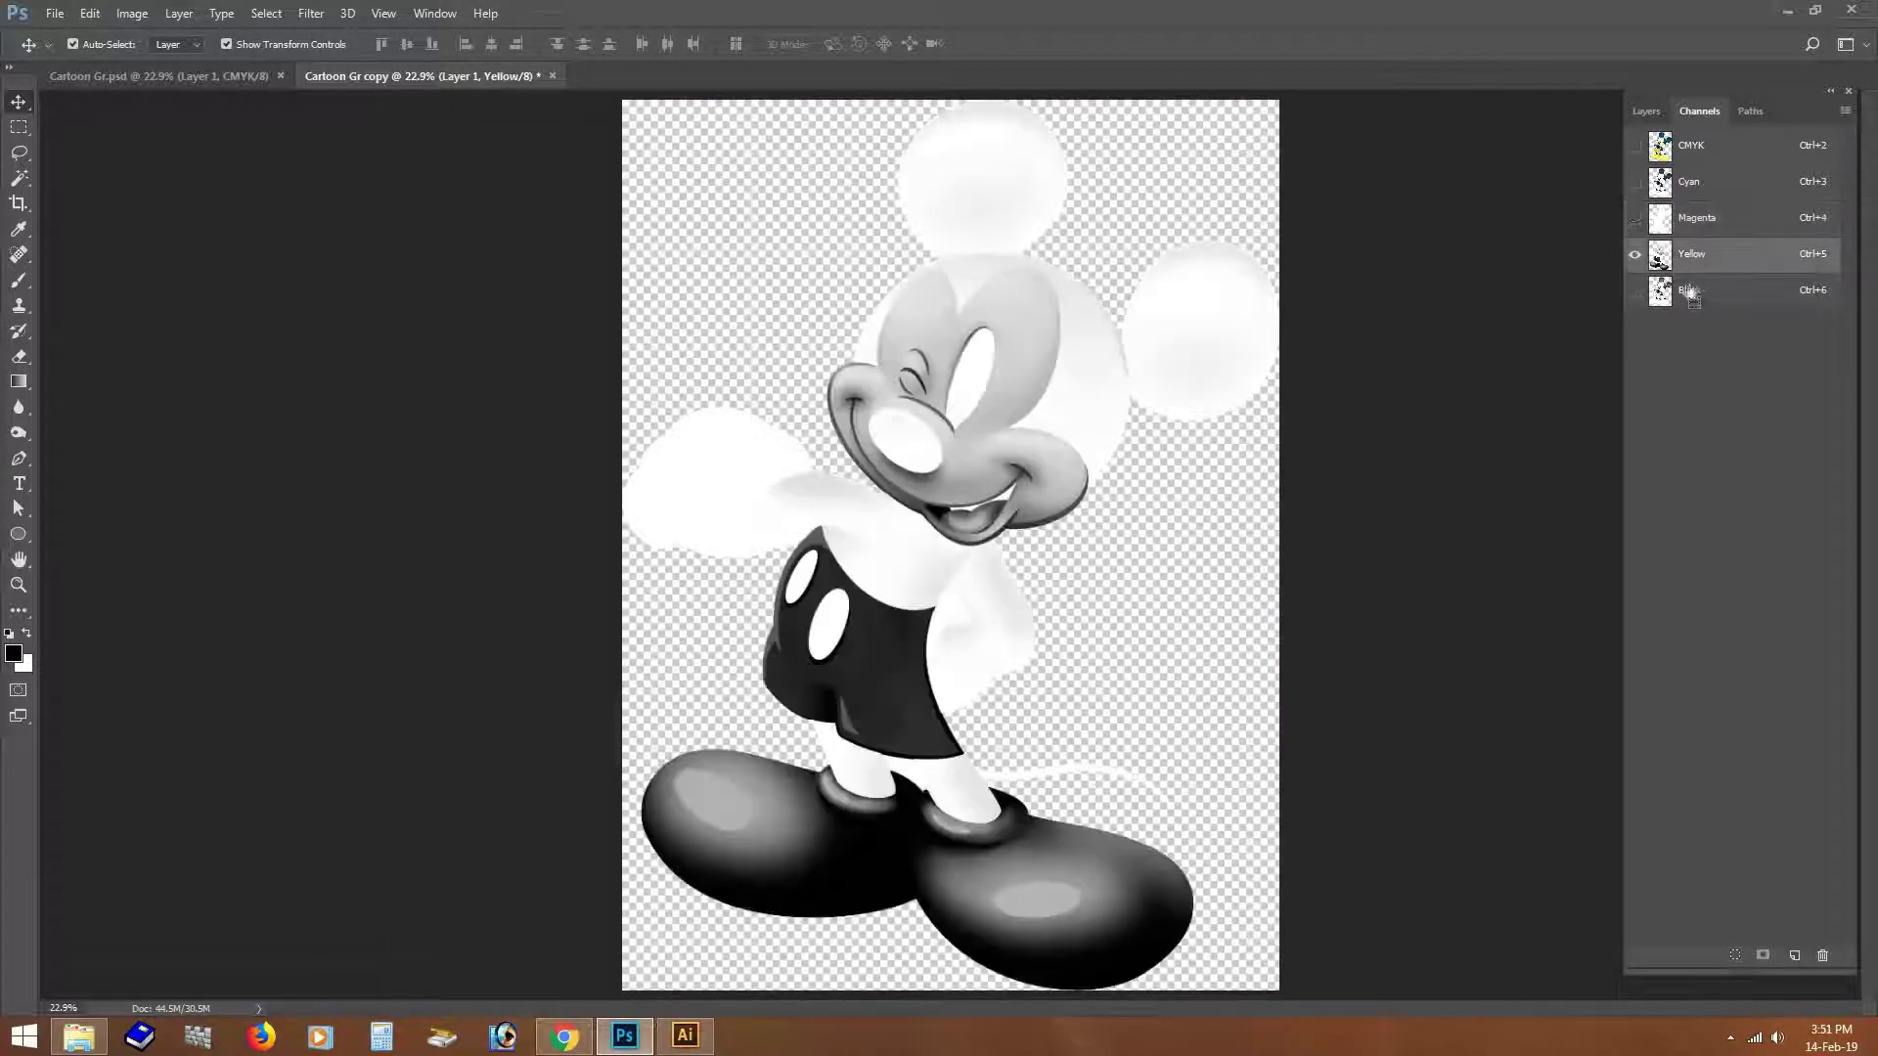
key("ctrl+BackSpace")
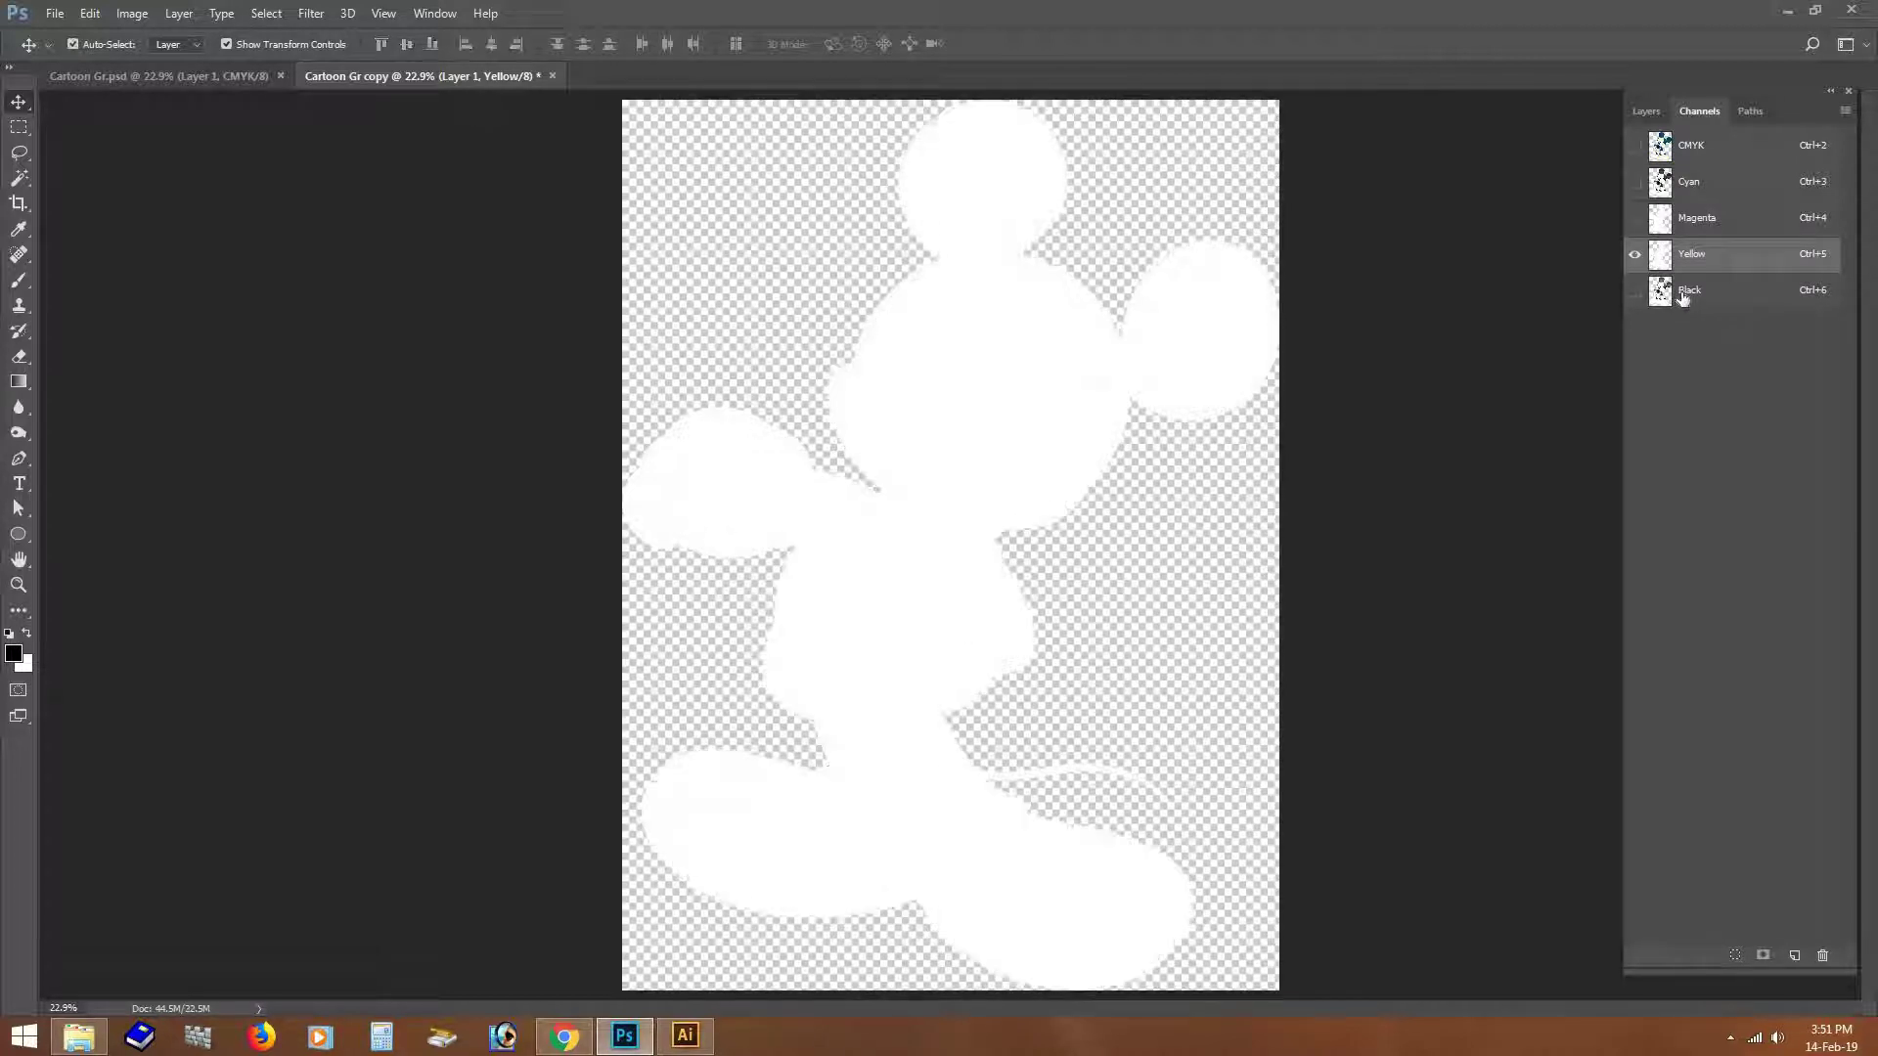
left_click(1685, 293)
left_click(1682, 186)
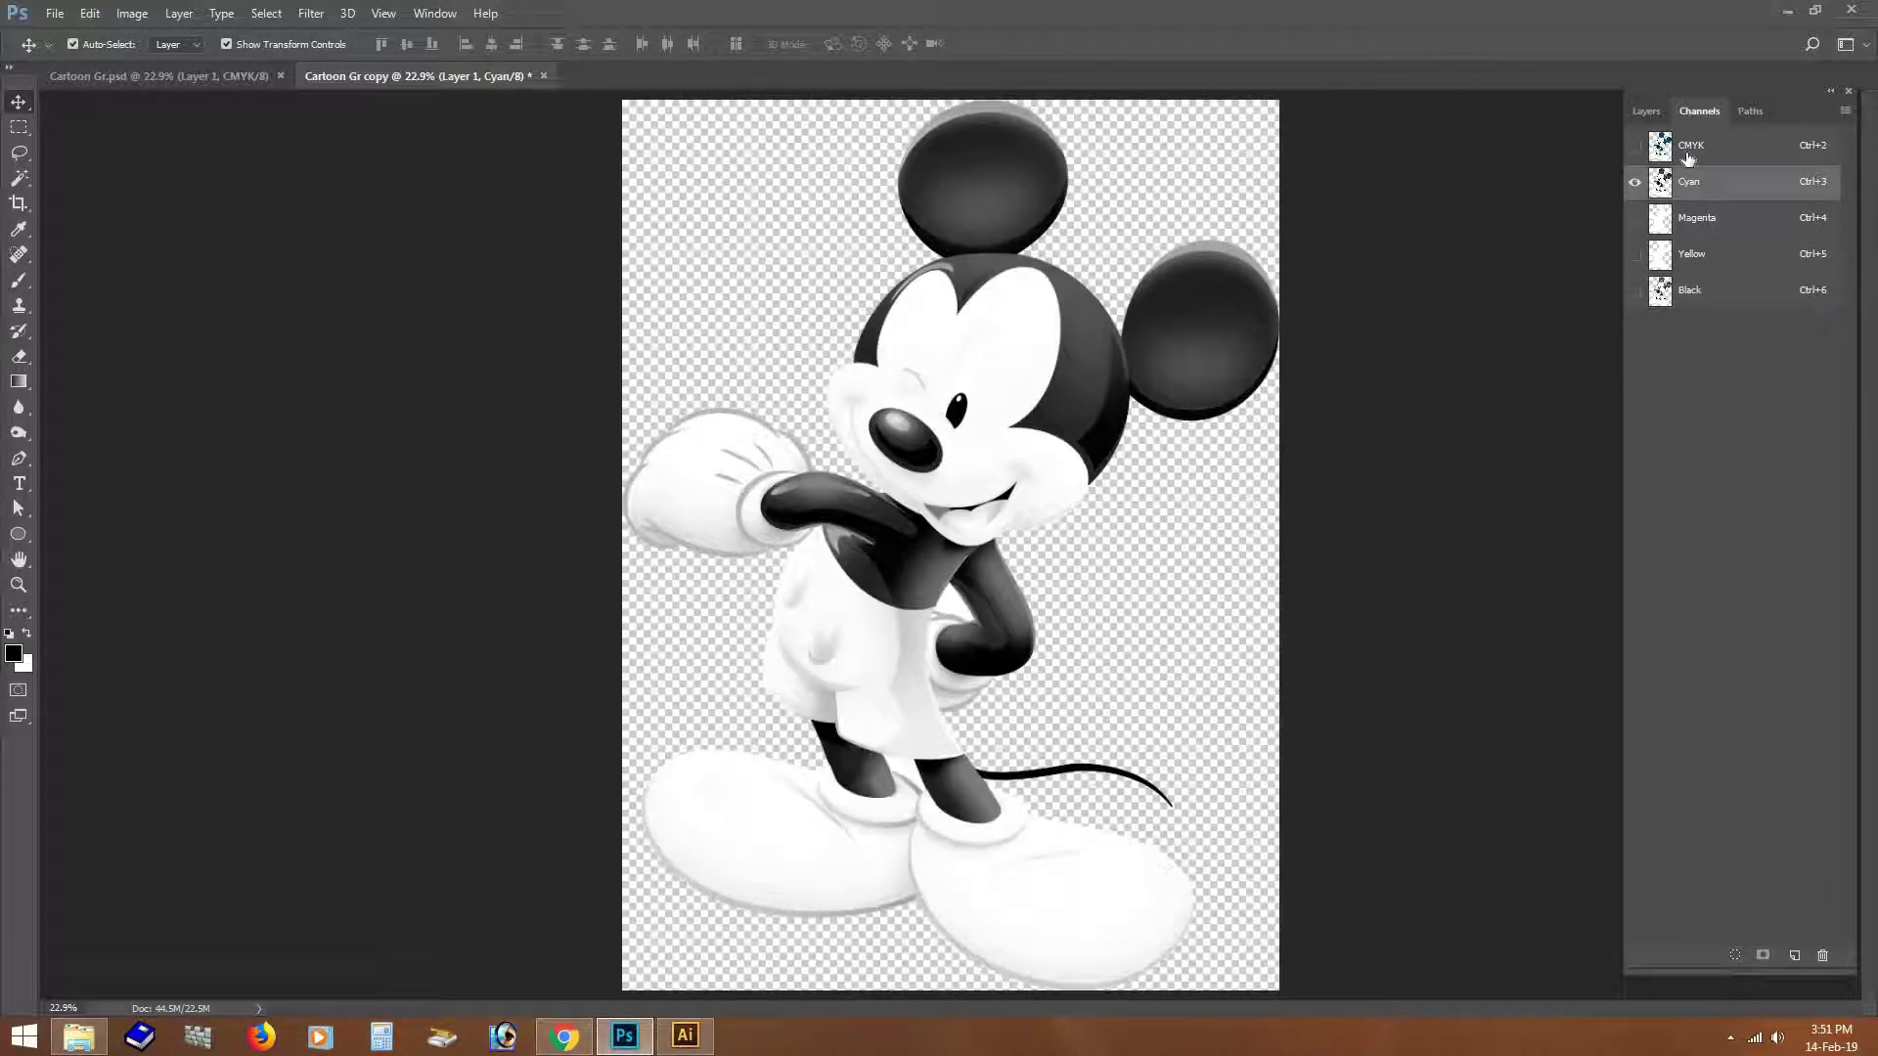
key("ctrl+2")
Step: Convert the copy to Grayscale, then switch it to Duotone mode
left_click(132, 13)
mouse_move(147, 37)
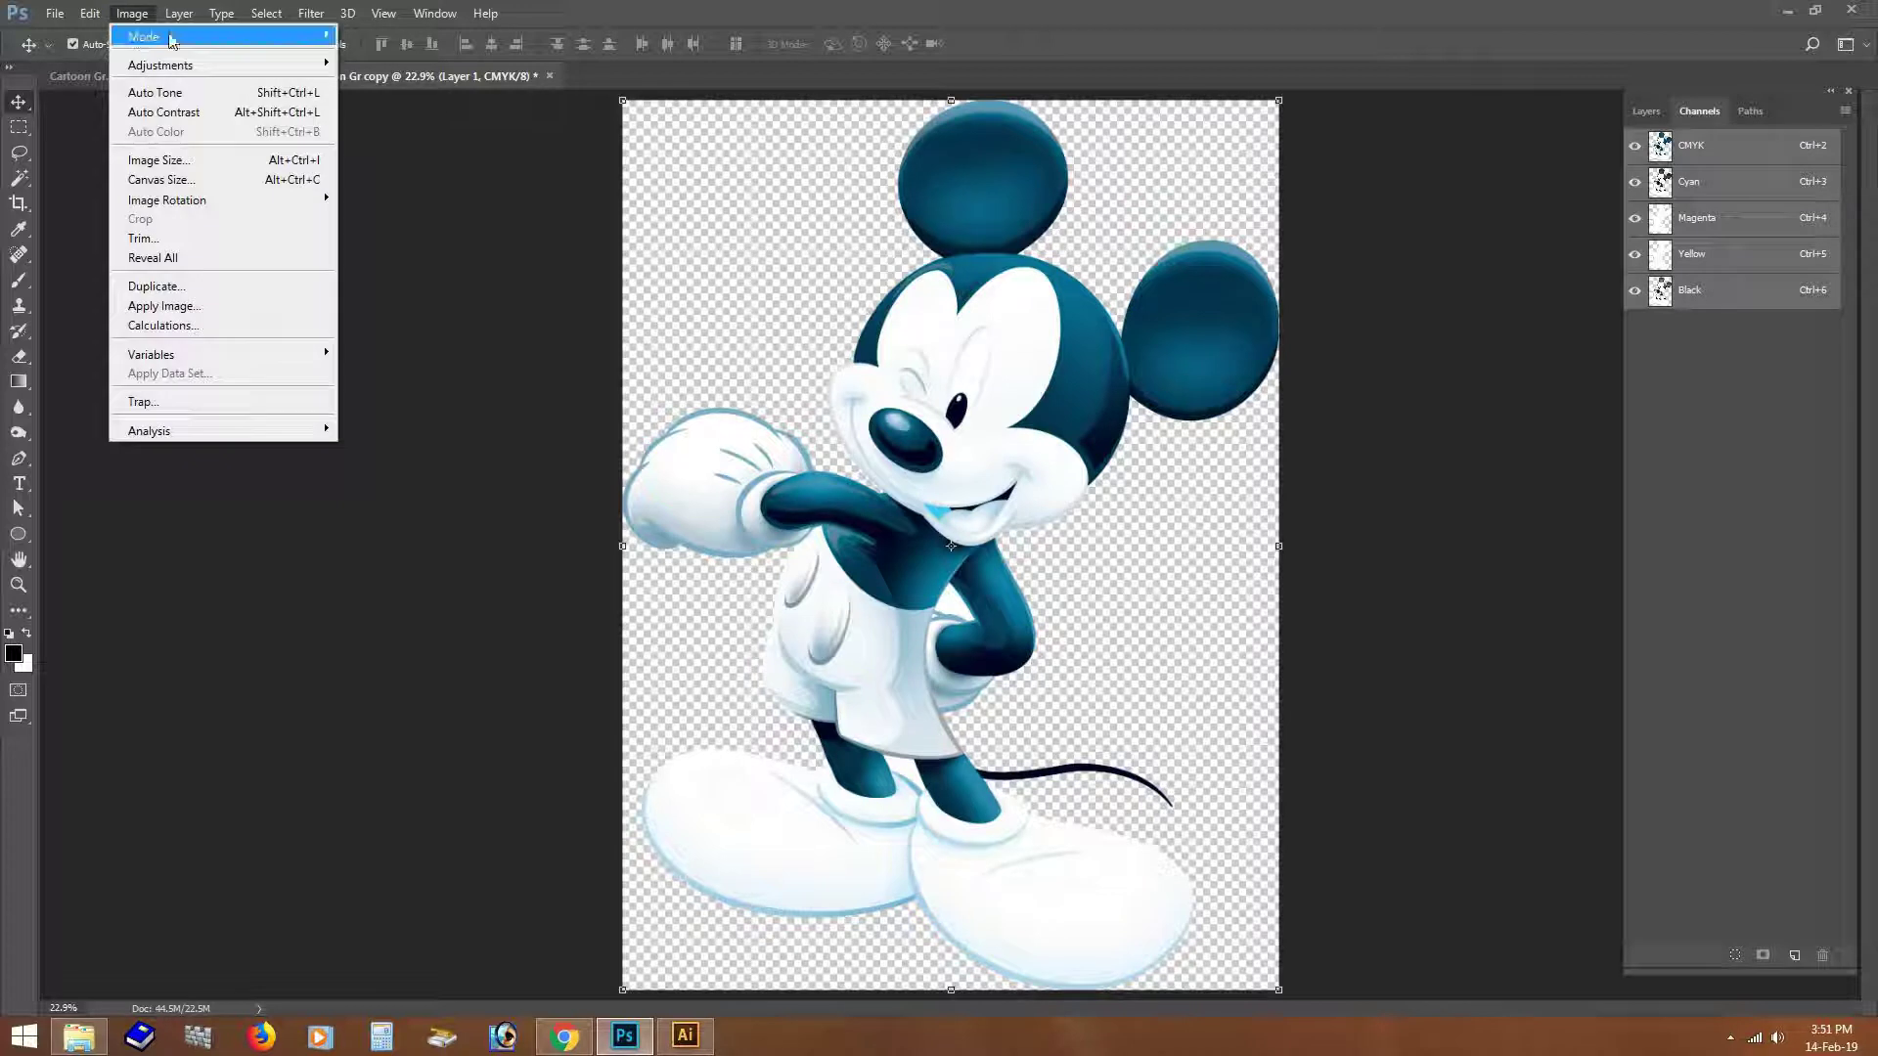
left_click(376, 56)
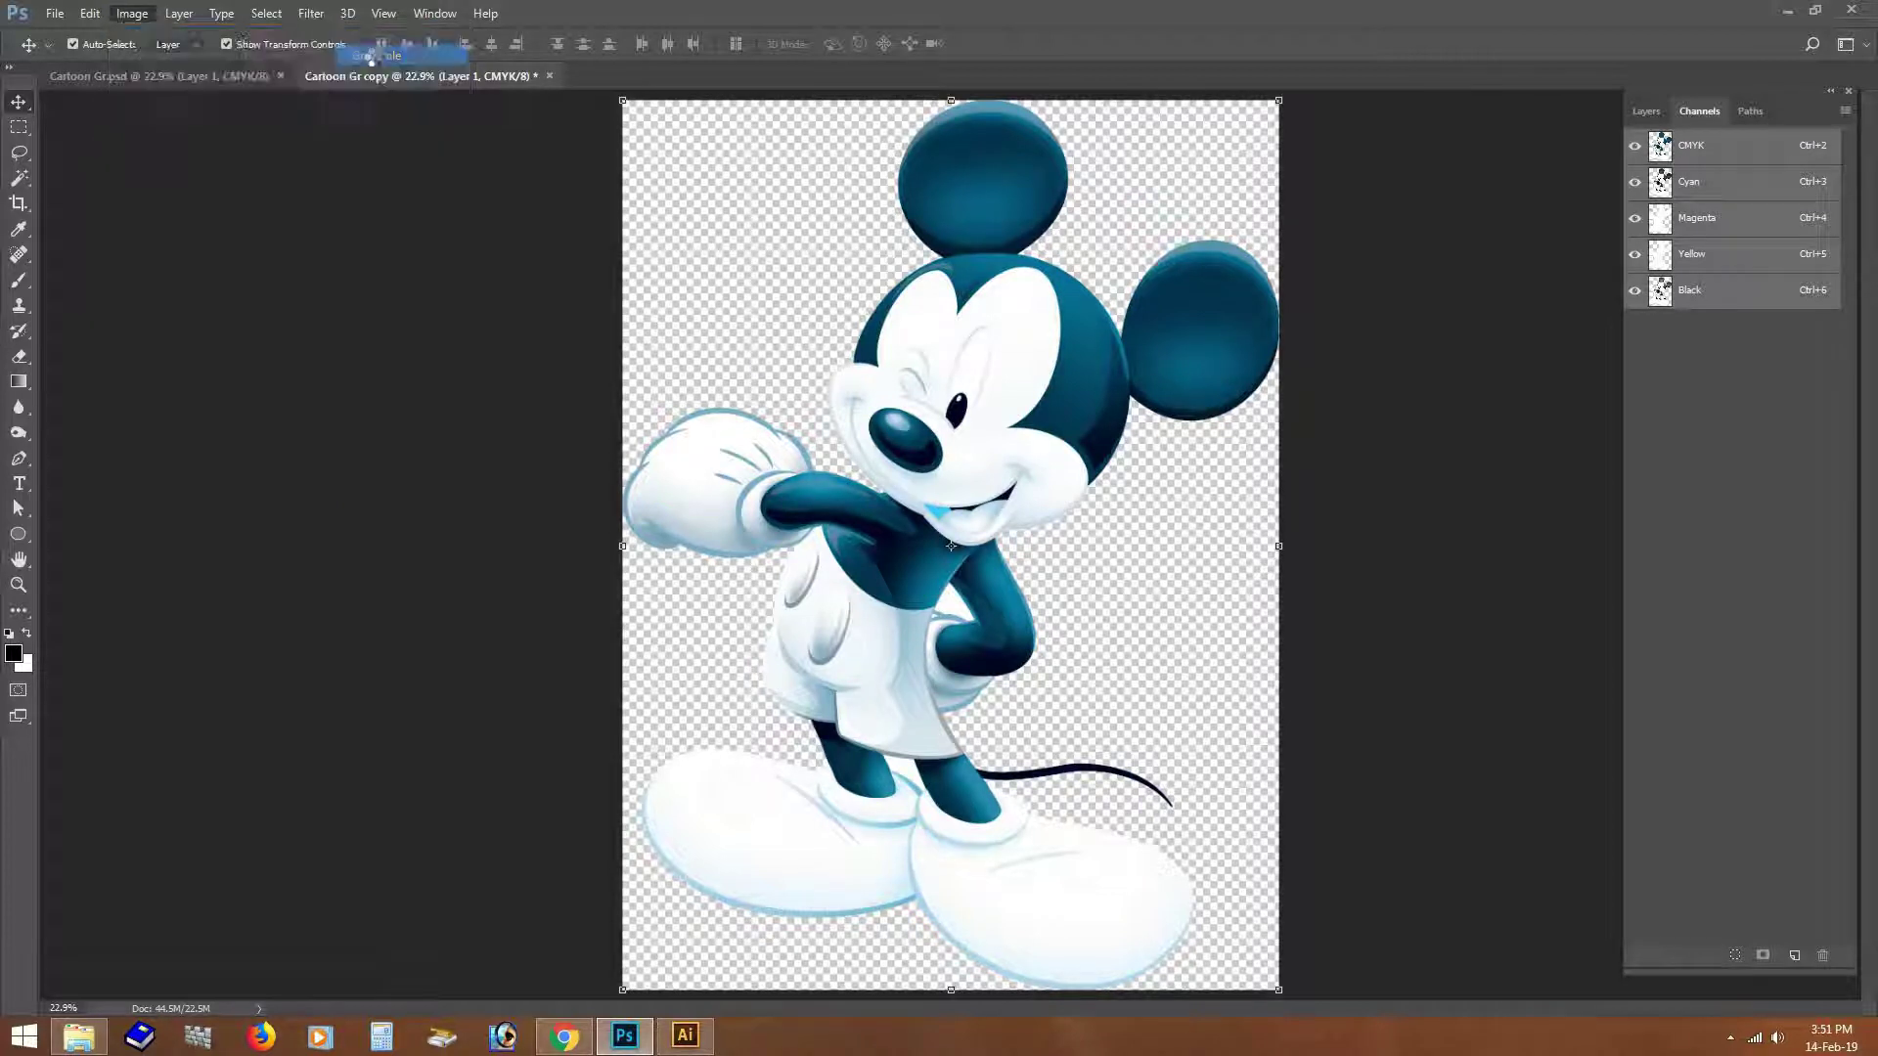
left_click(132, 14)
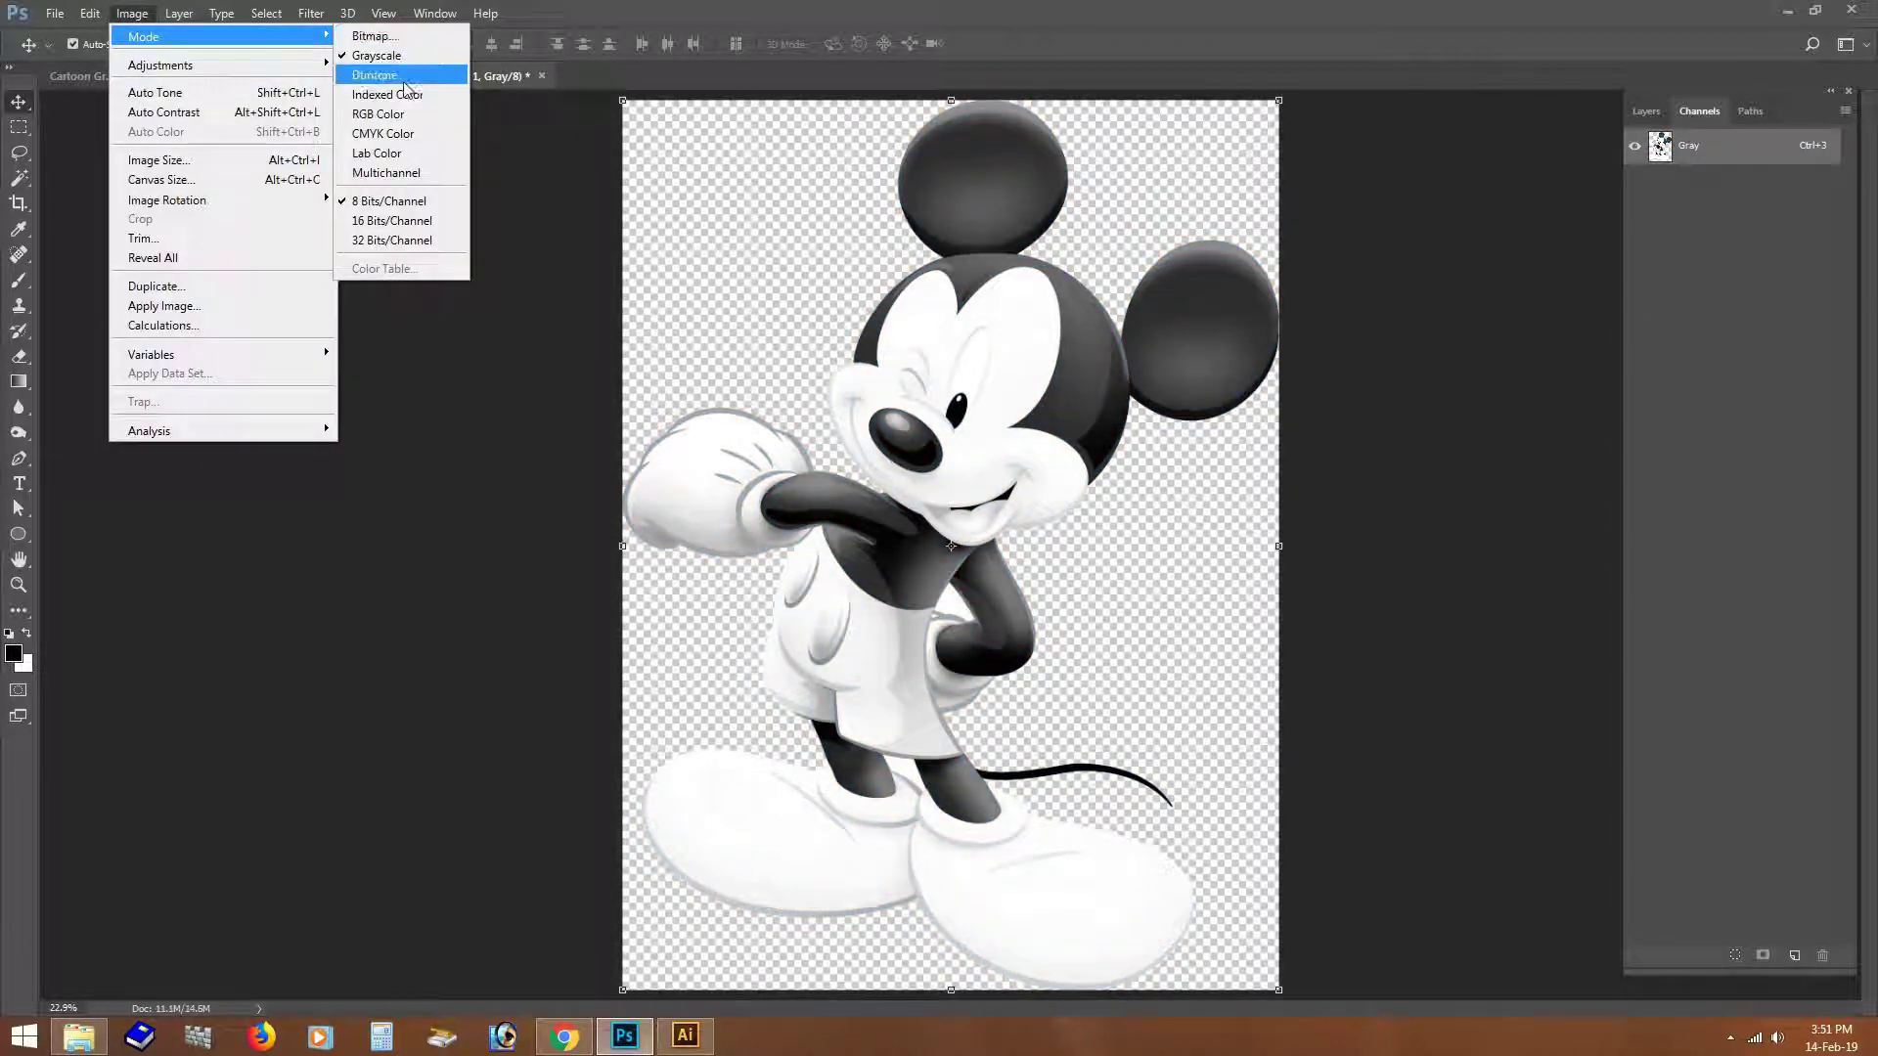
left_click(863, 423)
Step: Set up a Monotone ink of C100 M100 K0 renamed Spot-Blue and apply it
left_click(411, 337)
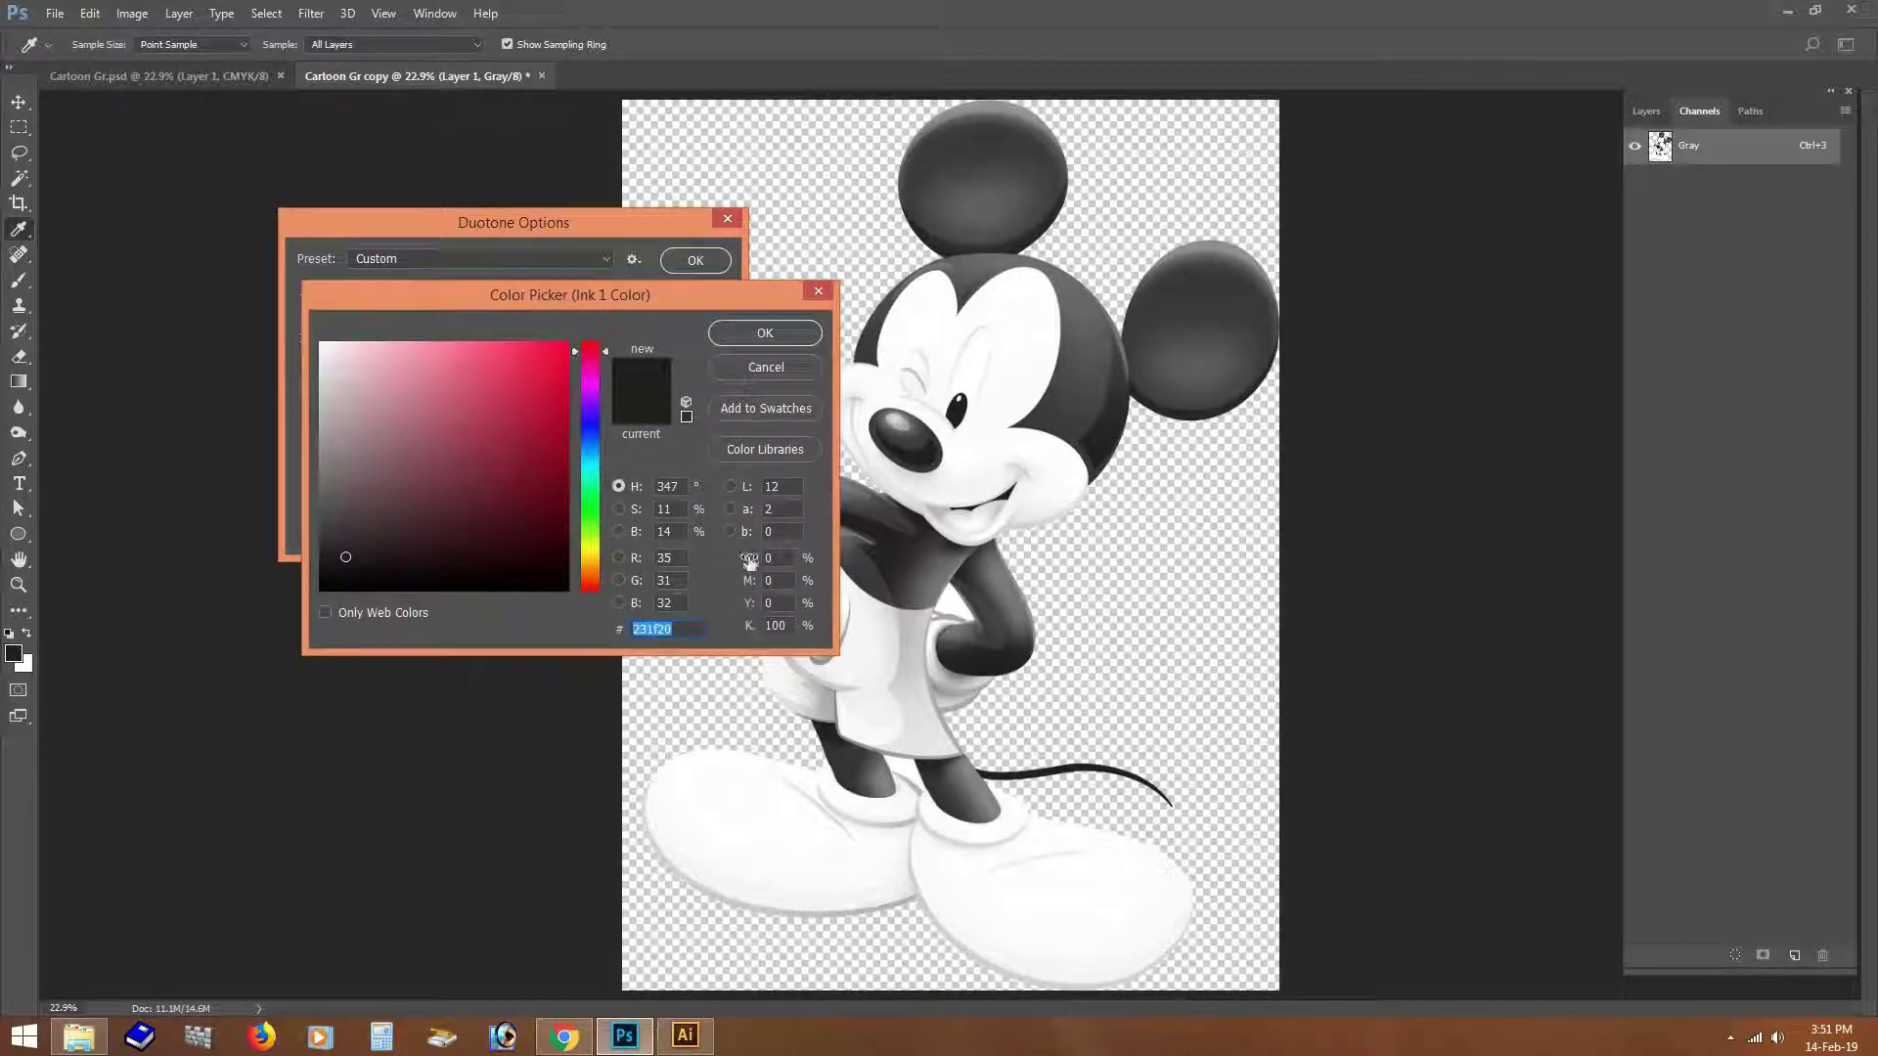
left_click(763, 557)
type("100")
key("Tab")
type("100")
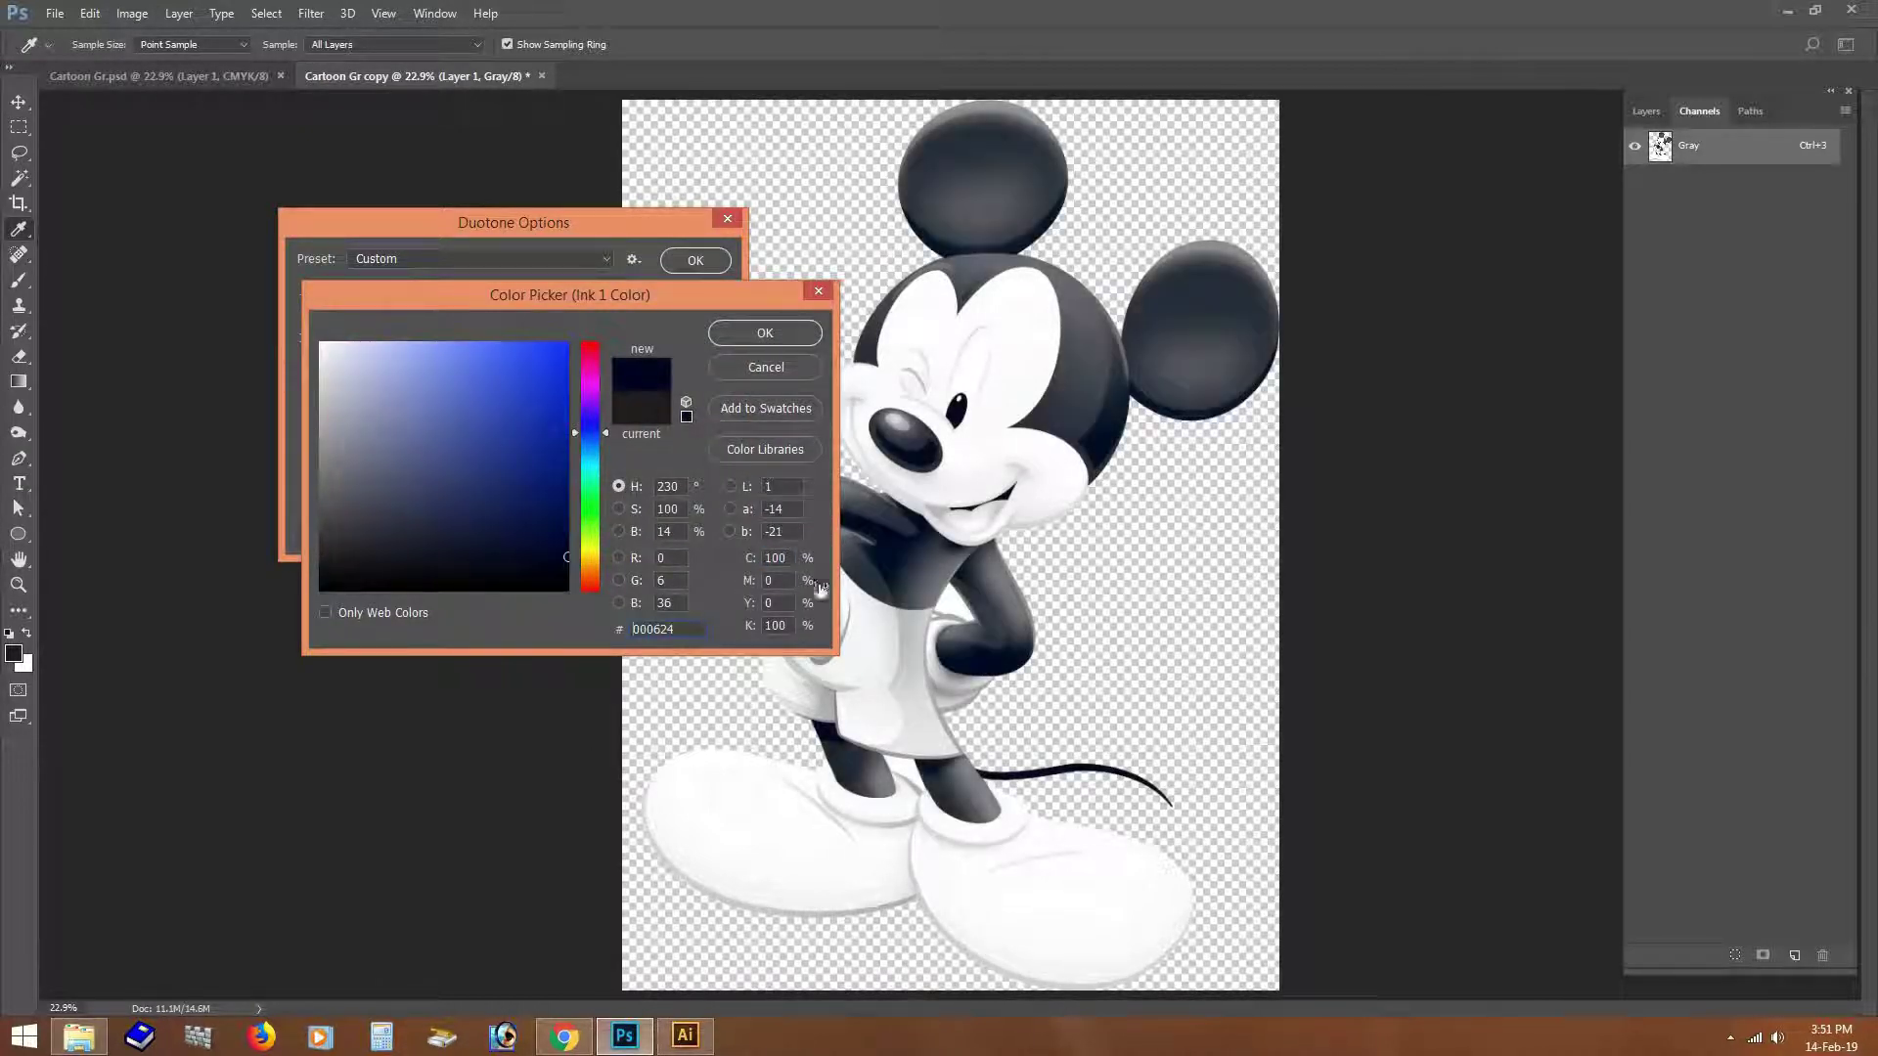
left_click_drag(749, 633, 629, 640)
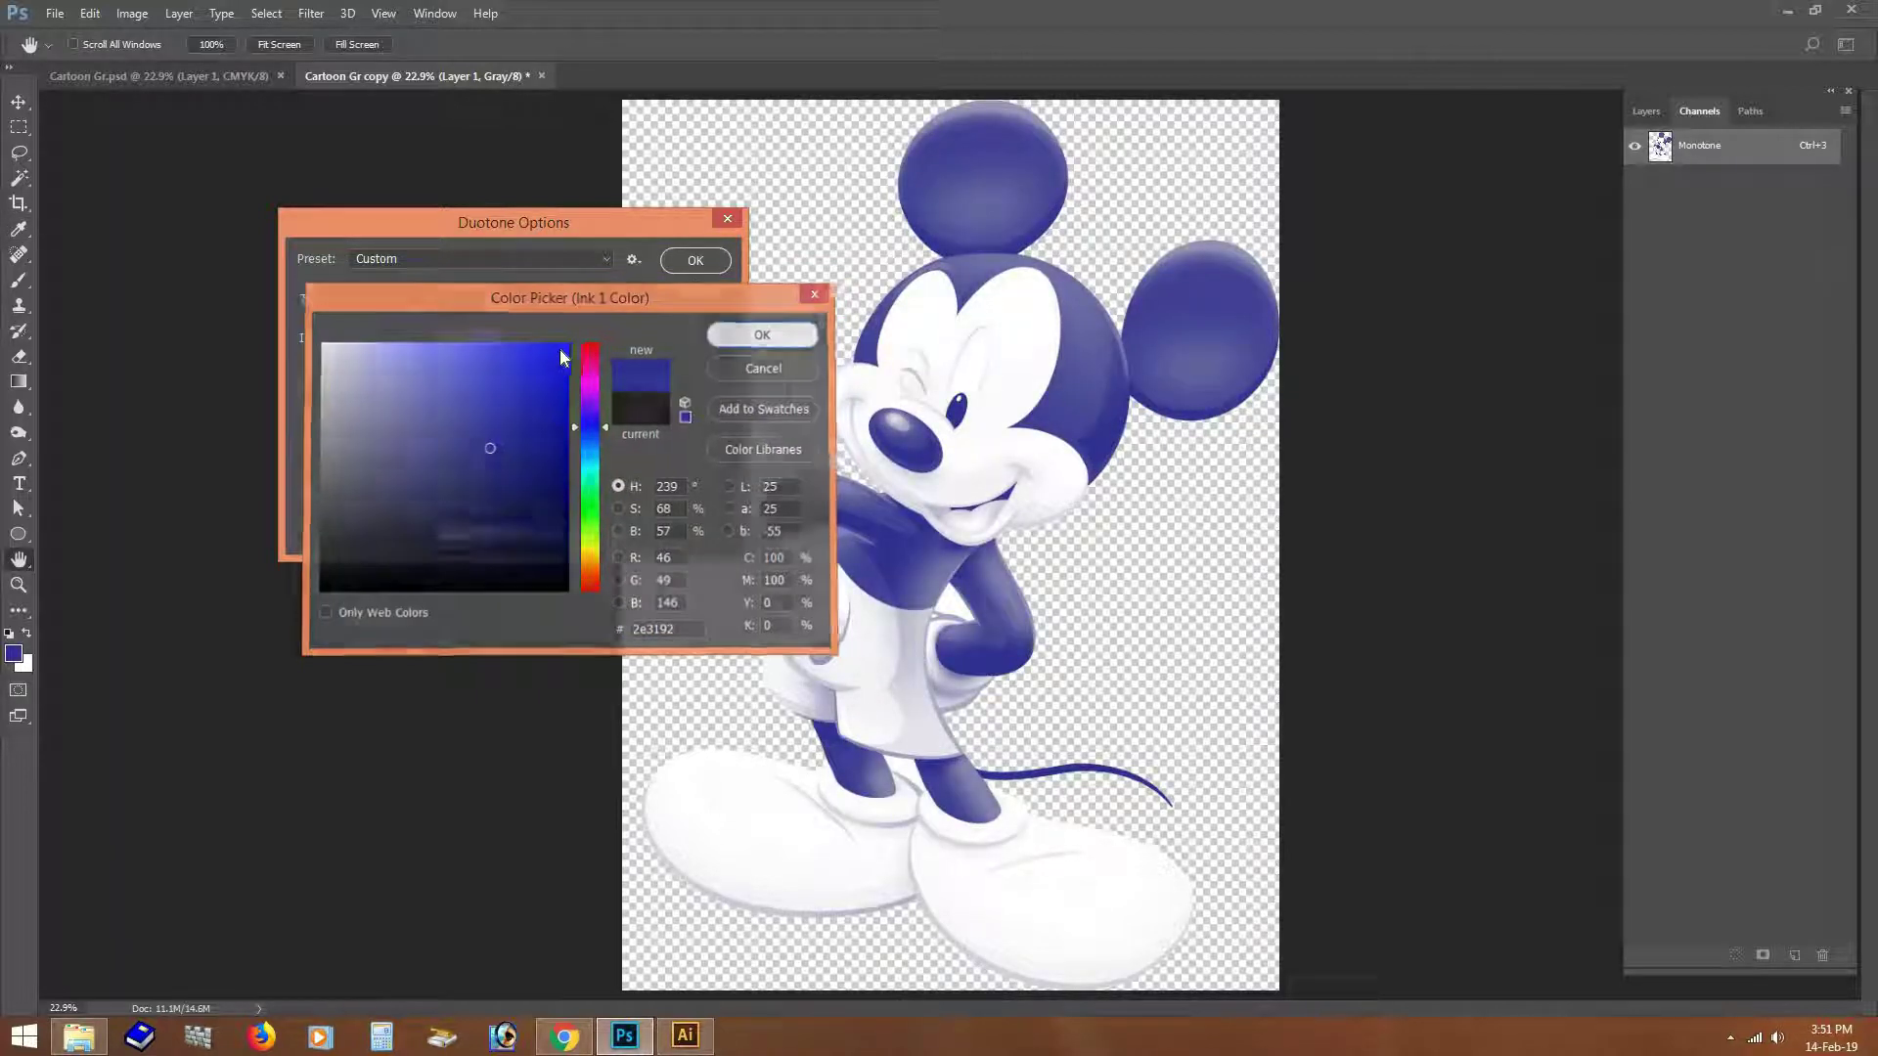
left_click(764, 332)
double_click(458, 337)
left_click_drag(501, 337, 465, 337)
type("Spot-Blue")
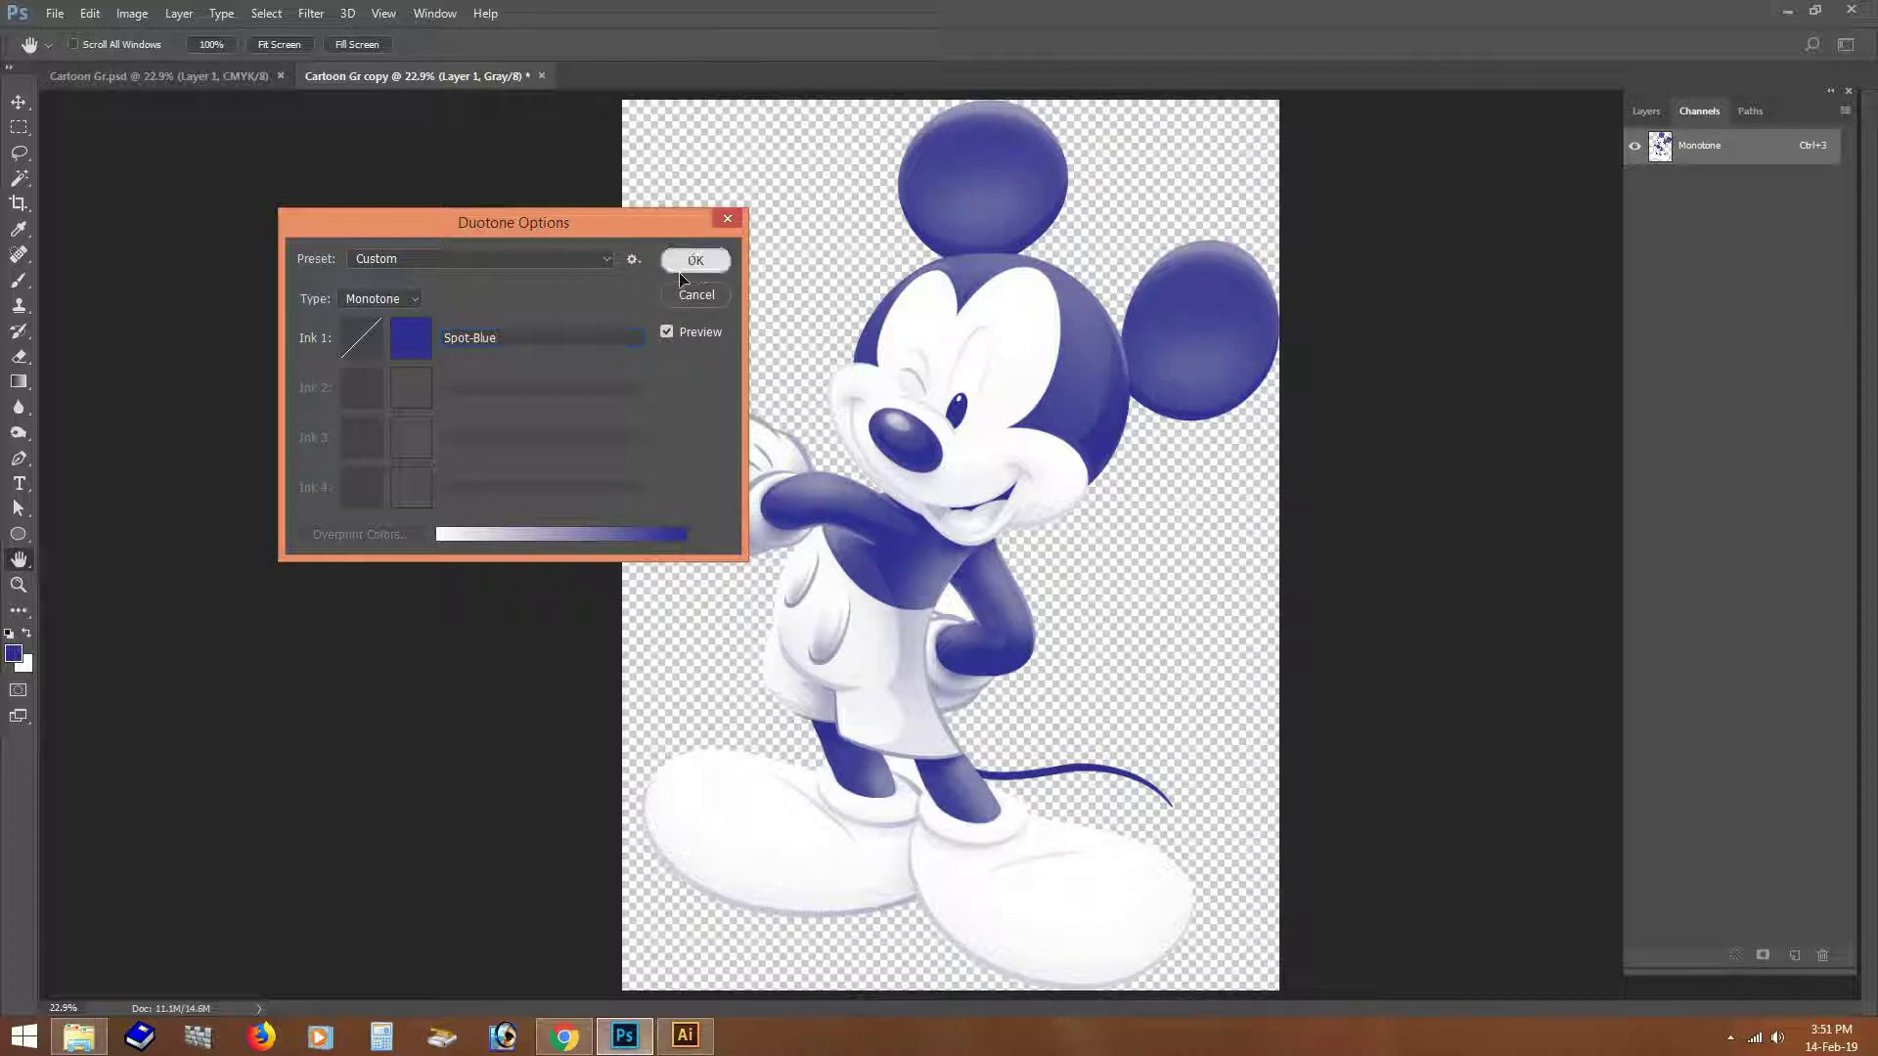
left_click(688, 273)
Step: Save the copy as Photoshop file Cartoon Gr Spot-Blue, accepting Maximize Compatibility
key("v")
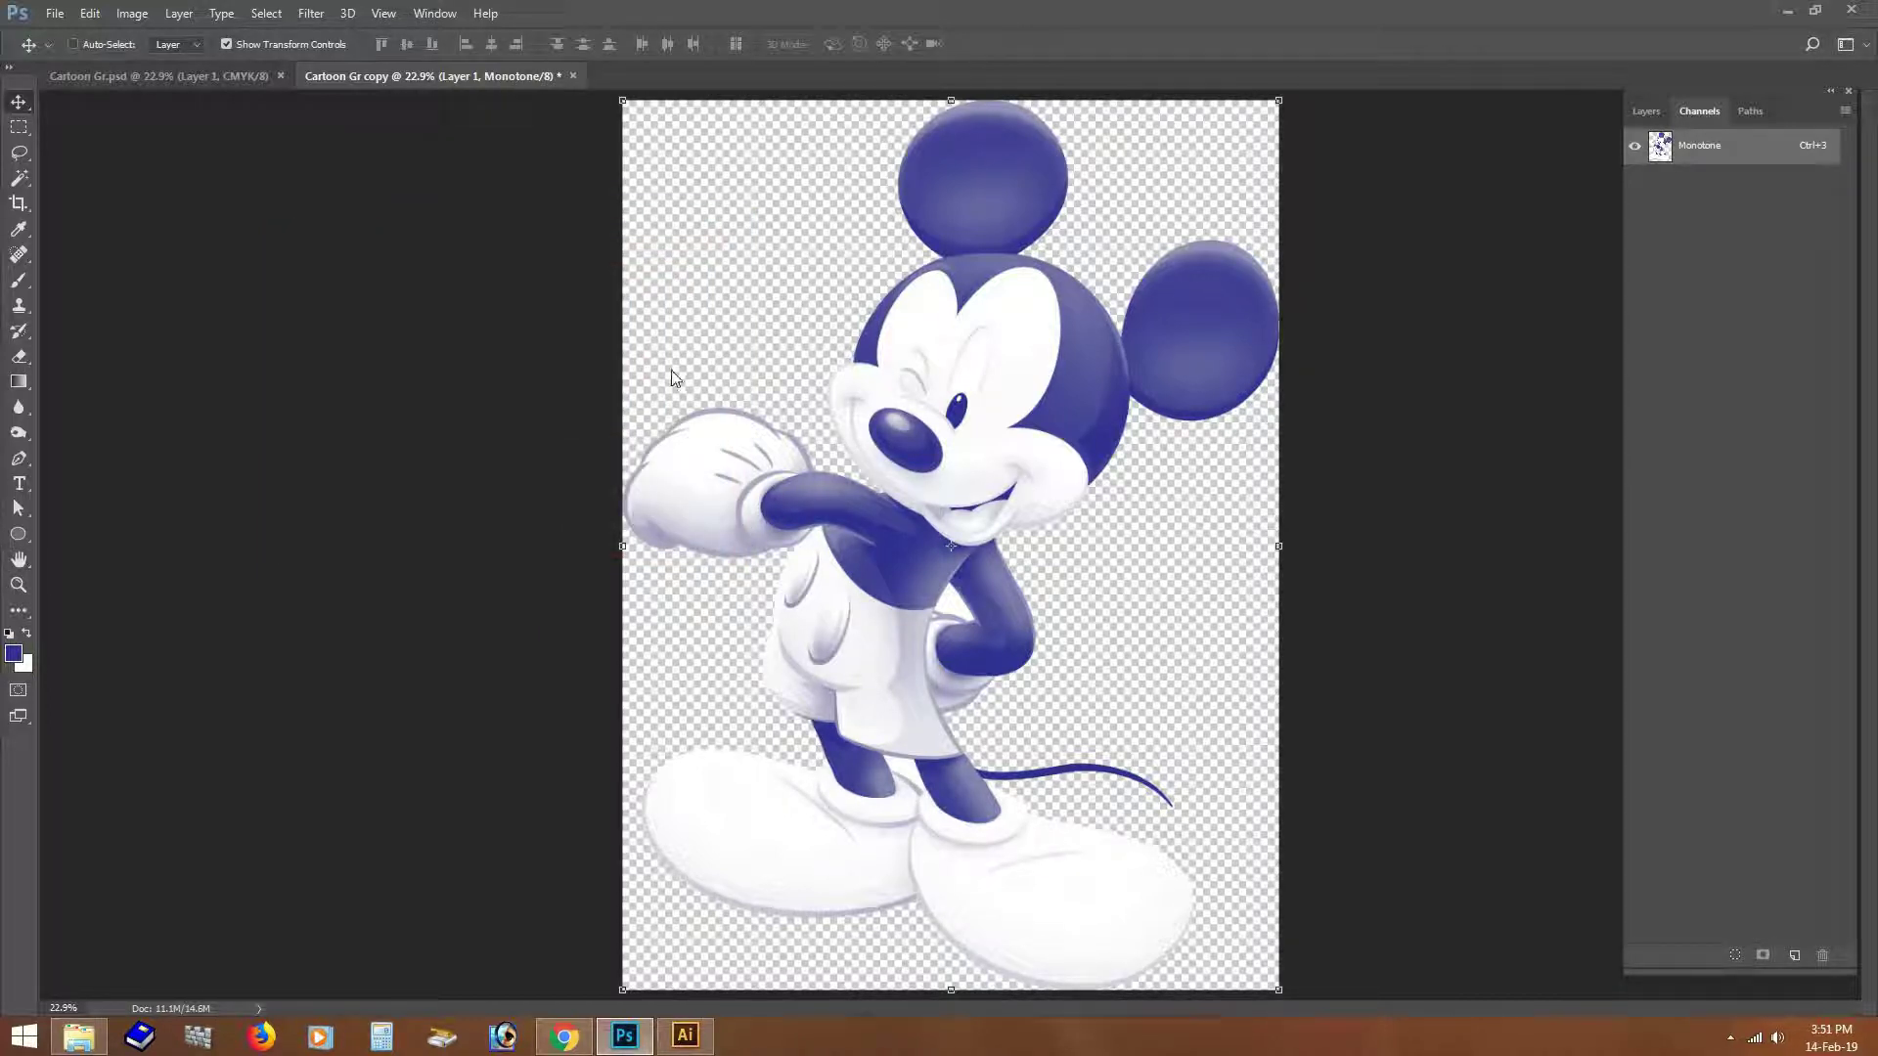
key("ctrl+shift+s")
left_click_drag(223, 515, 202, 515)
type("Cartoon Gr Spot-Blue")
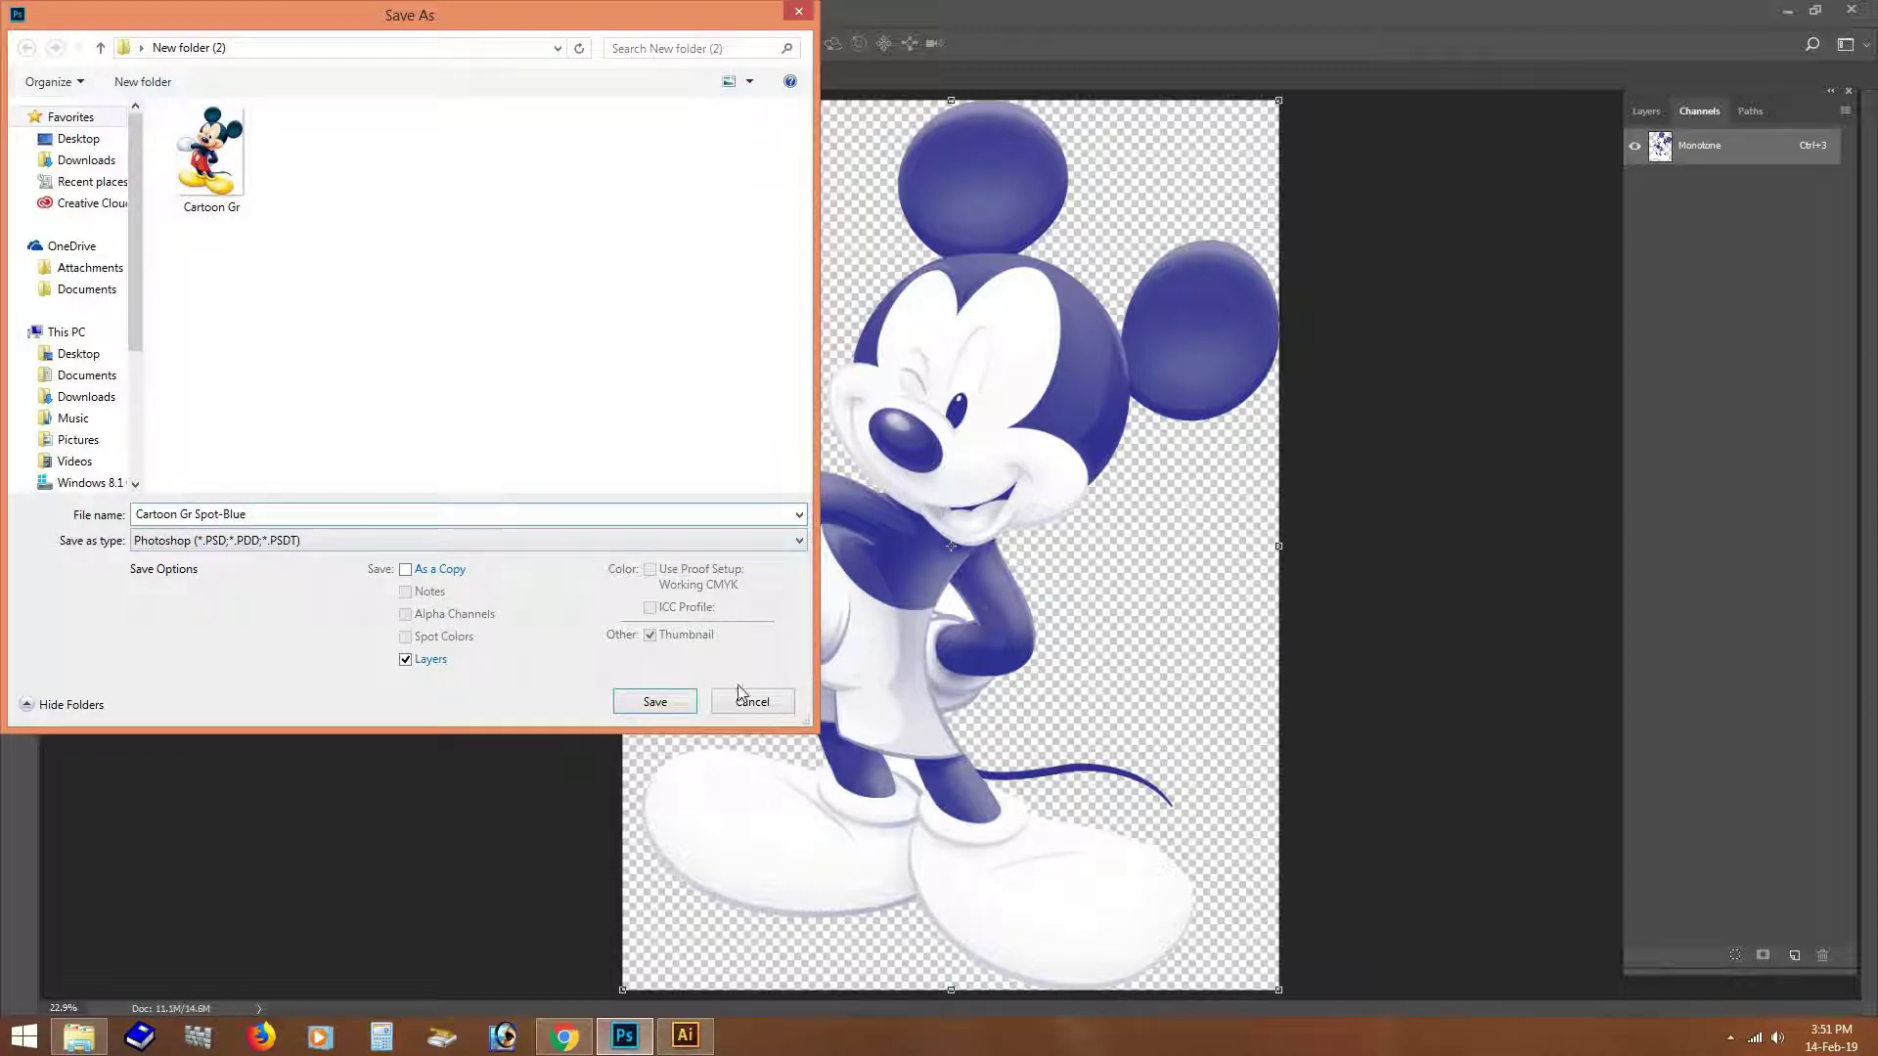
left_click(671, 708)
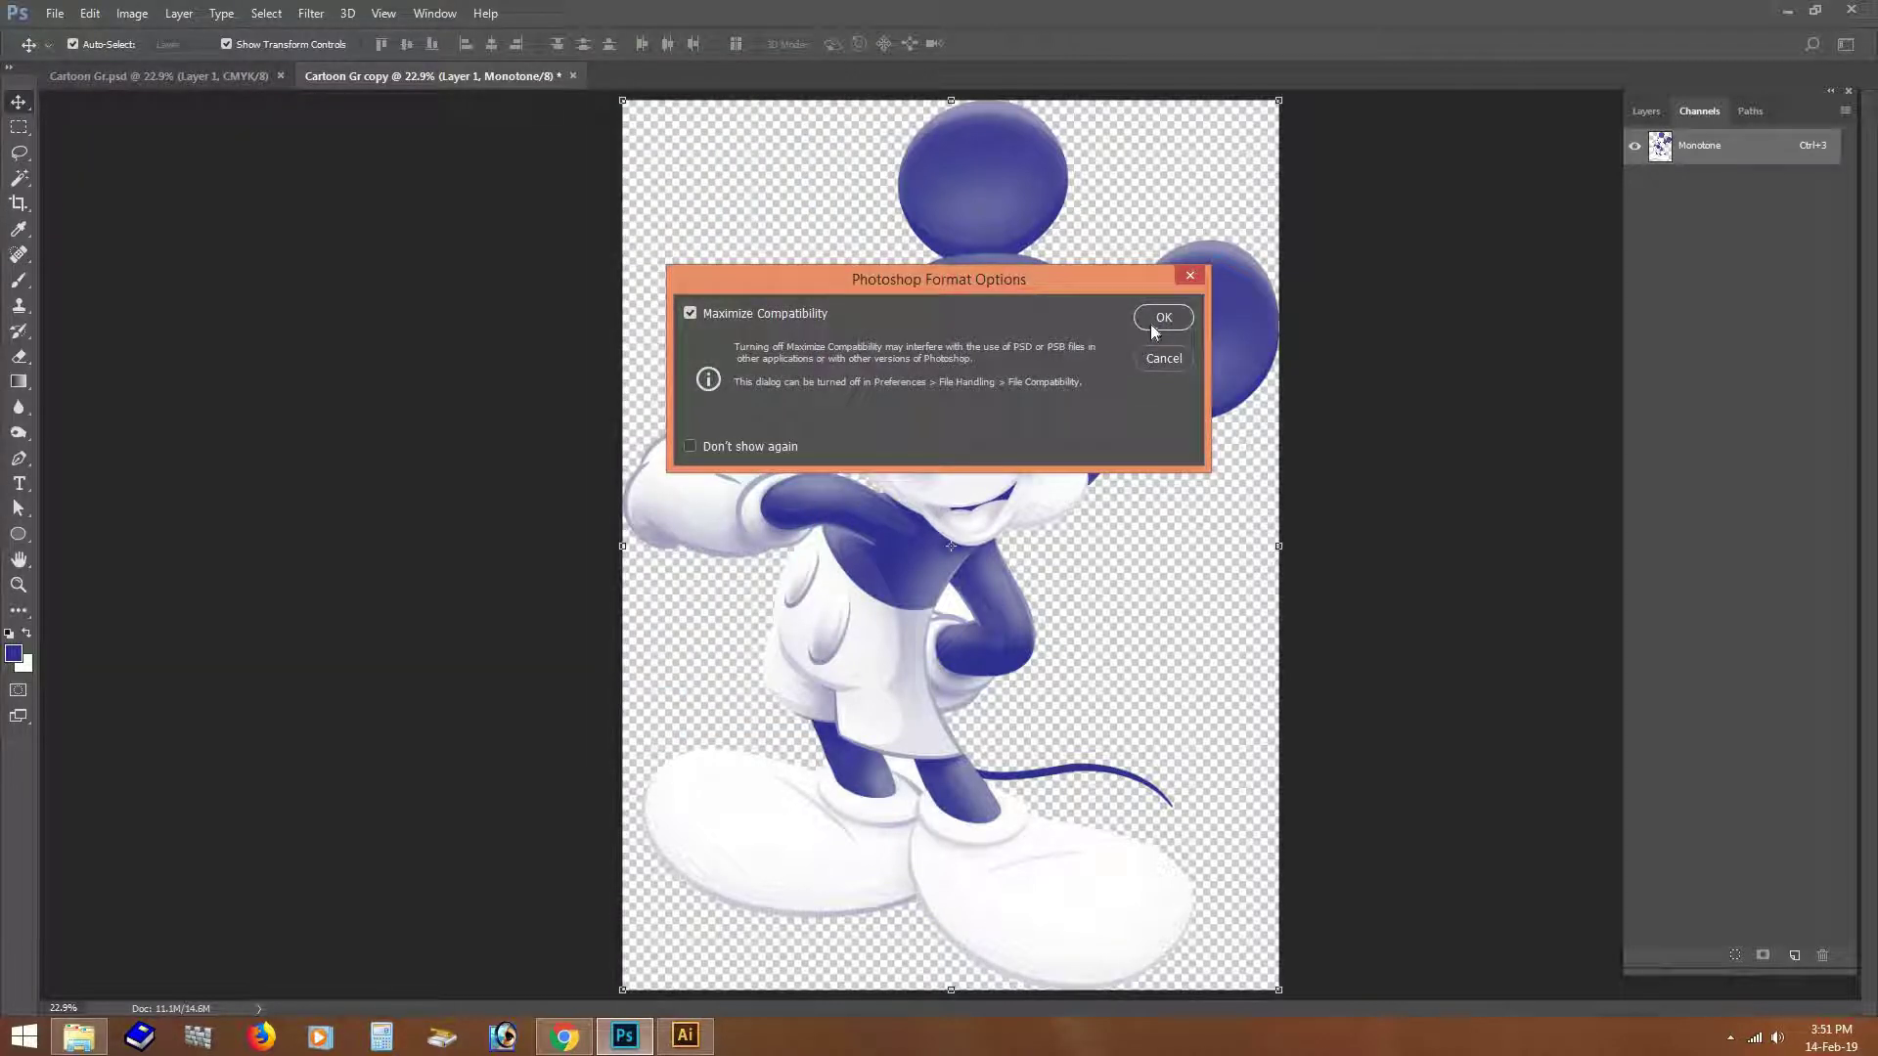
left_click(1149, 322)
Step: Duplicate the original Cartoon Gr.psd as a new Cartoon Gr copy
left_click(204, 78)
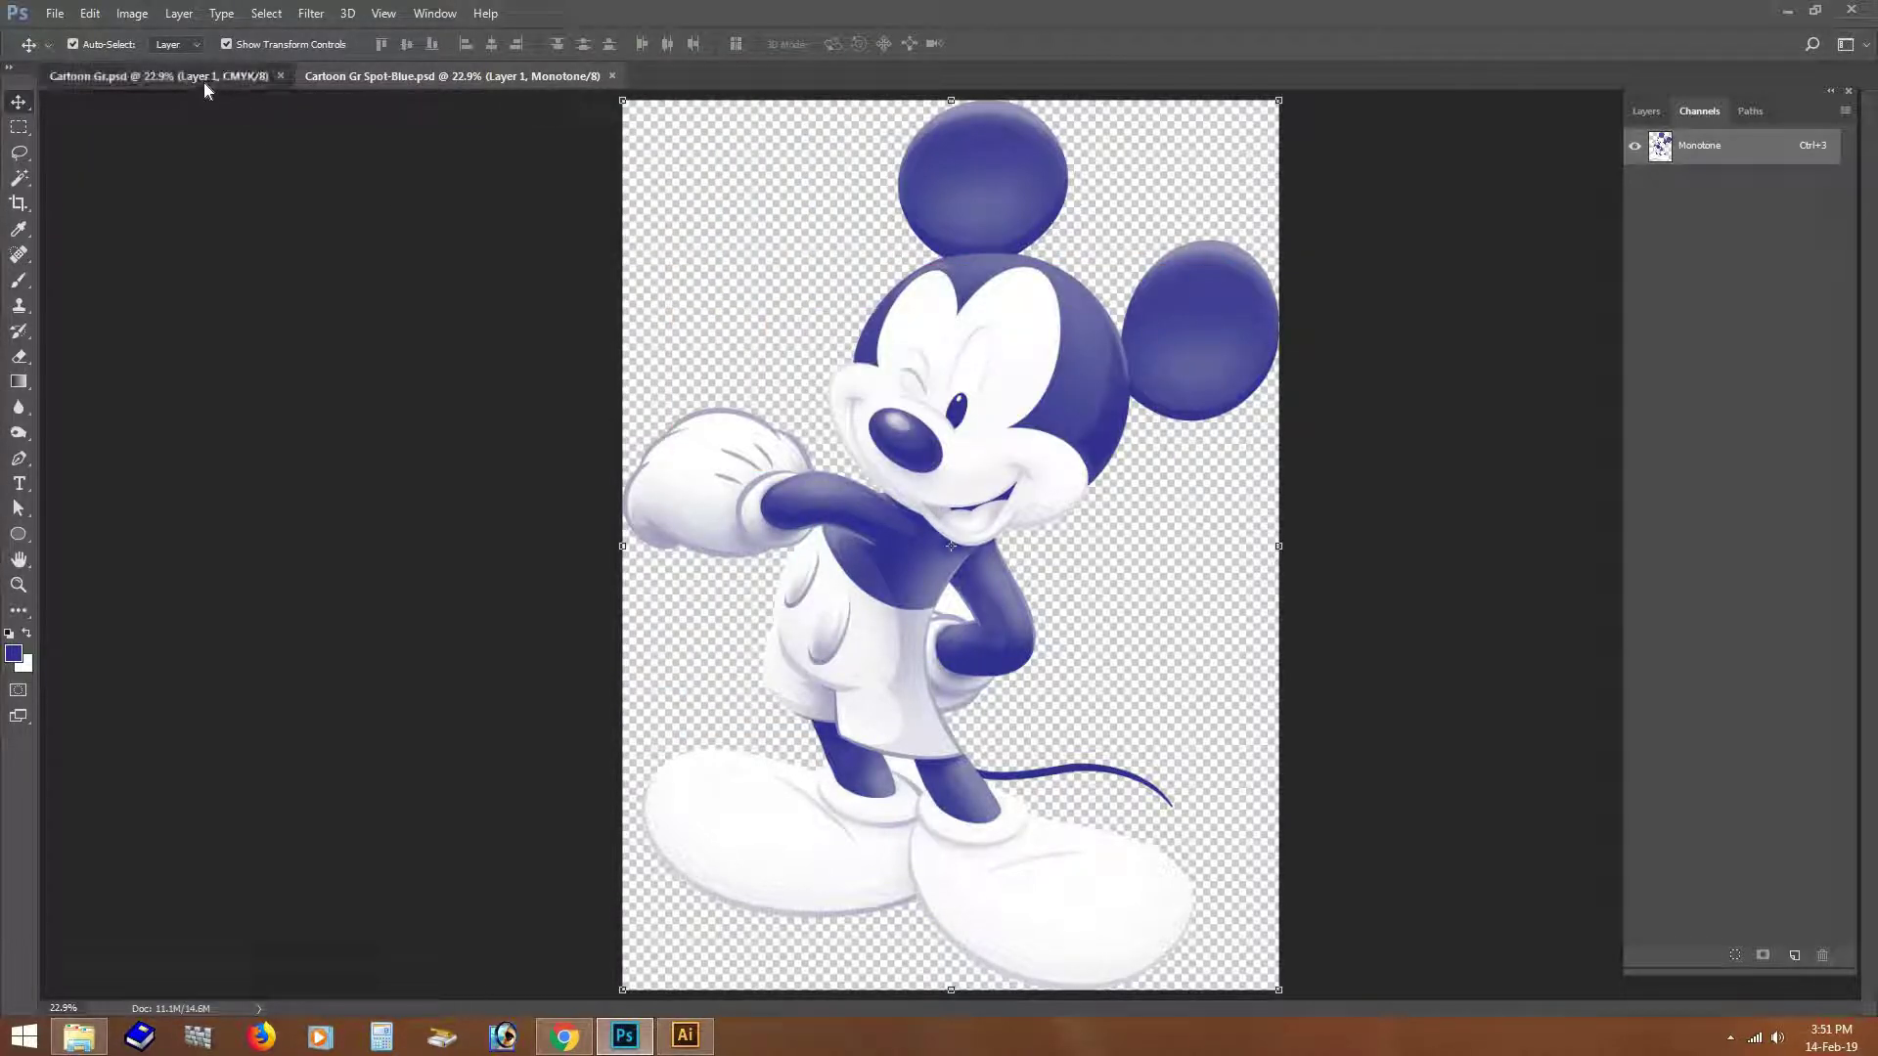
left_click(119, 14)
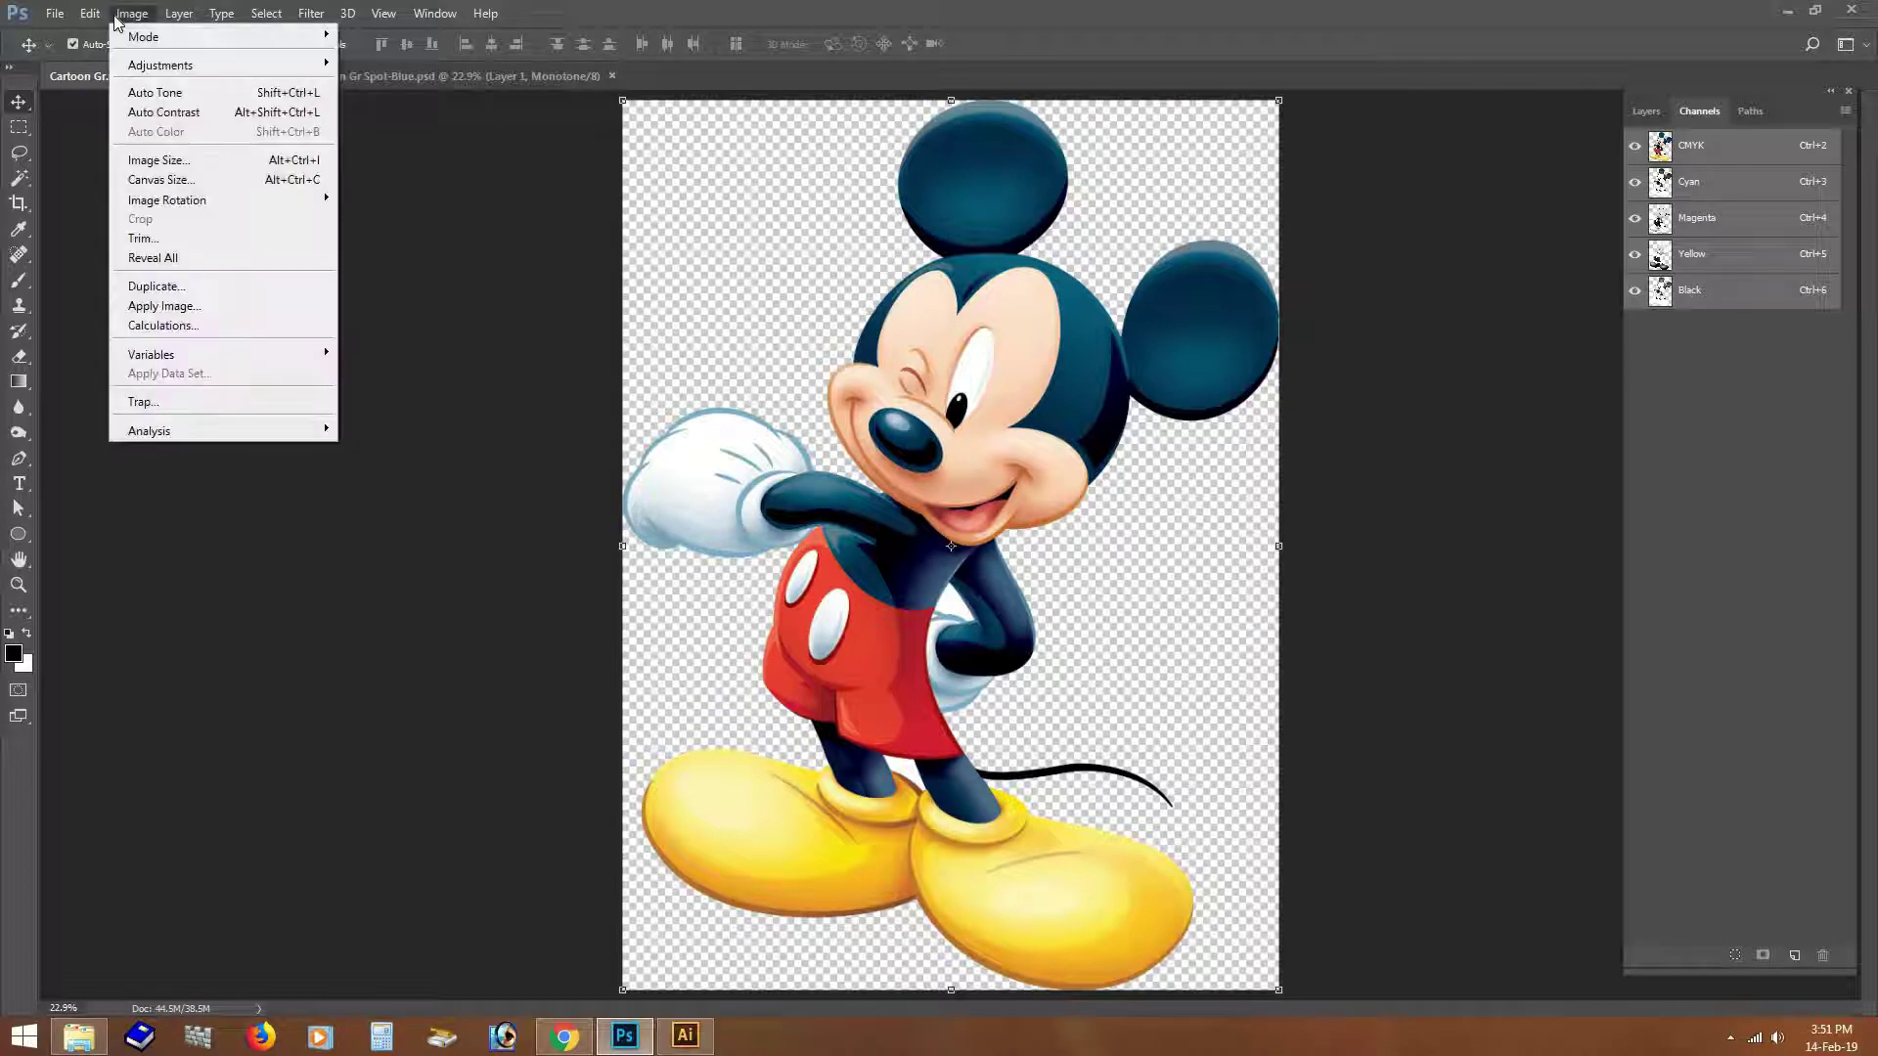
left_click(181, 286)
key("Return")
Step: Inspect the copy's Cyan, Black, Magenta and Yellow channels, then try Grayscale and undo it
left_click(1688, 185)
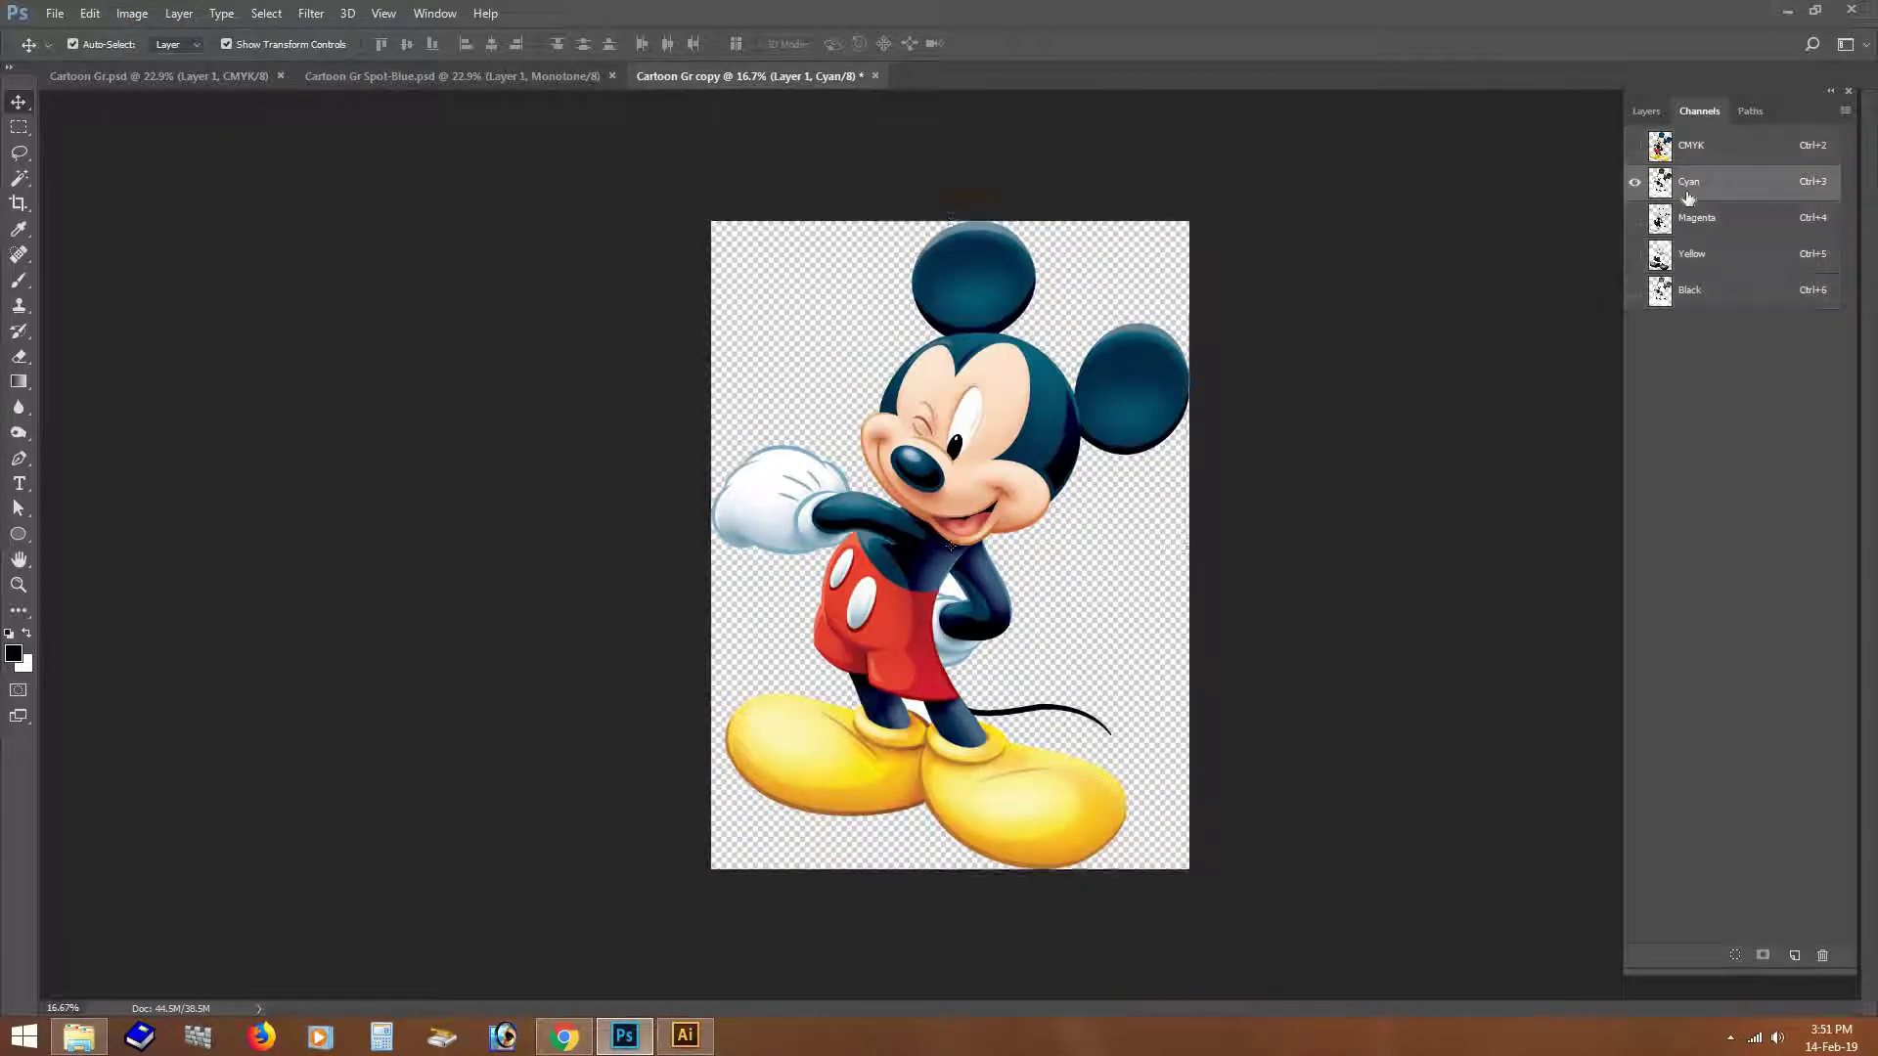
left_click(1689, 291)
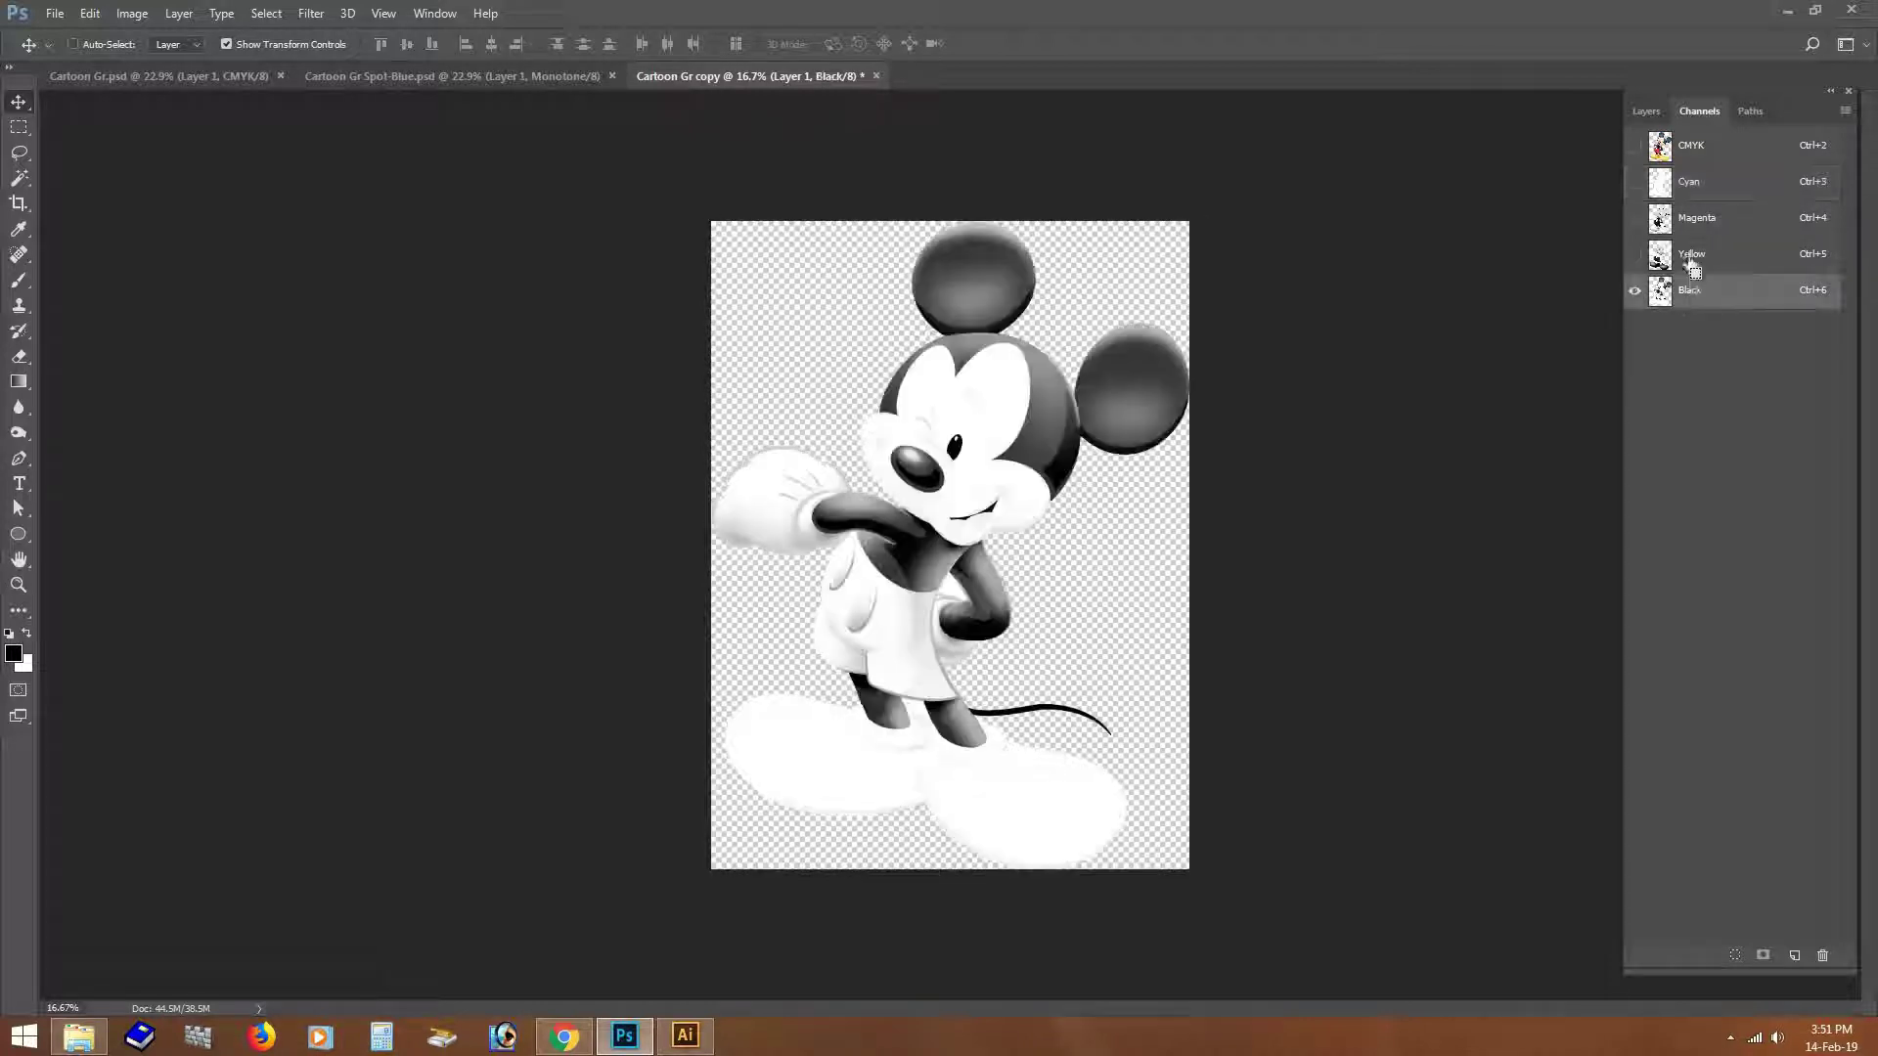
left_click(1689, 184)
left_click(1689, 217)
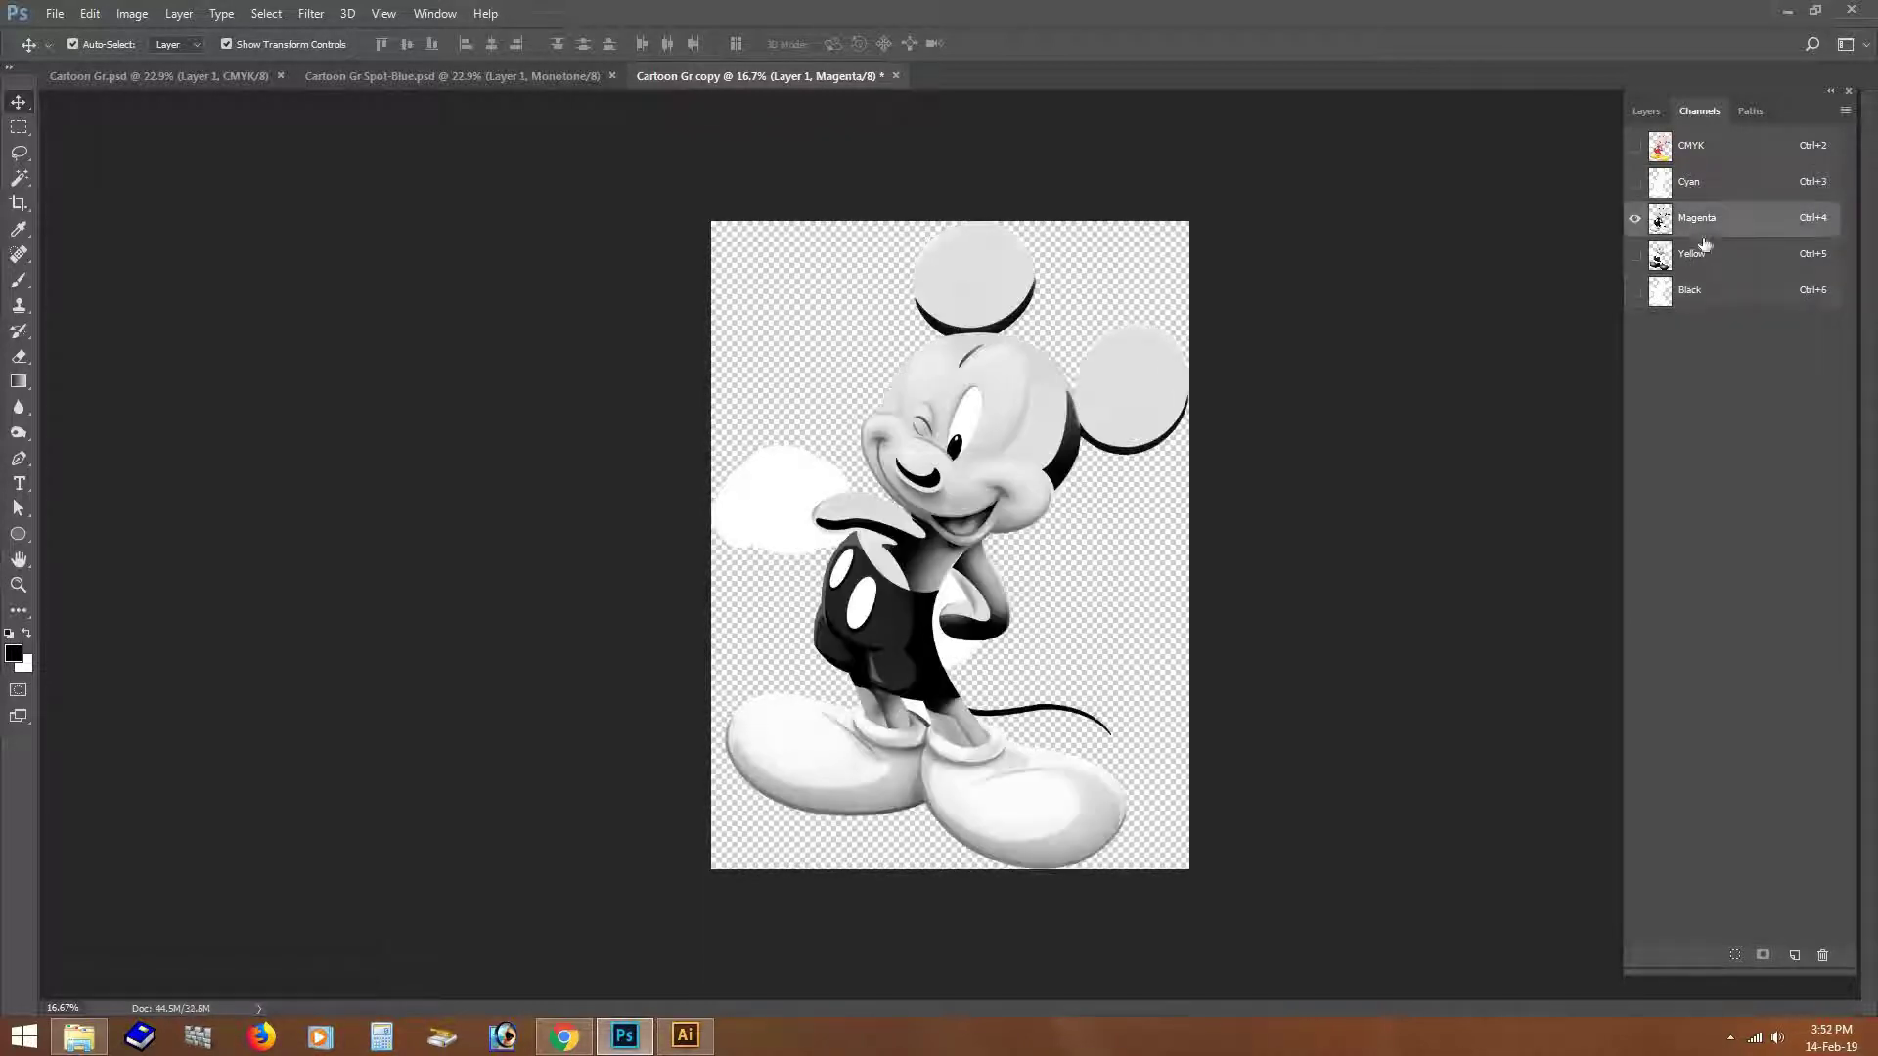
left_click(1697, 251)
left_click(1694, 151)
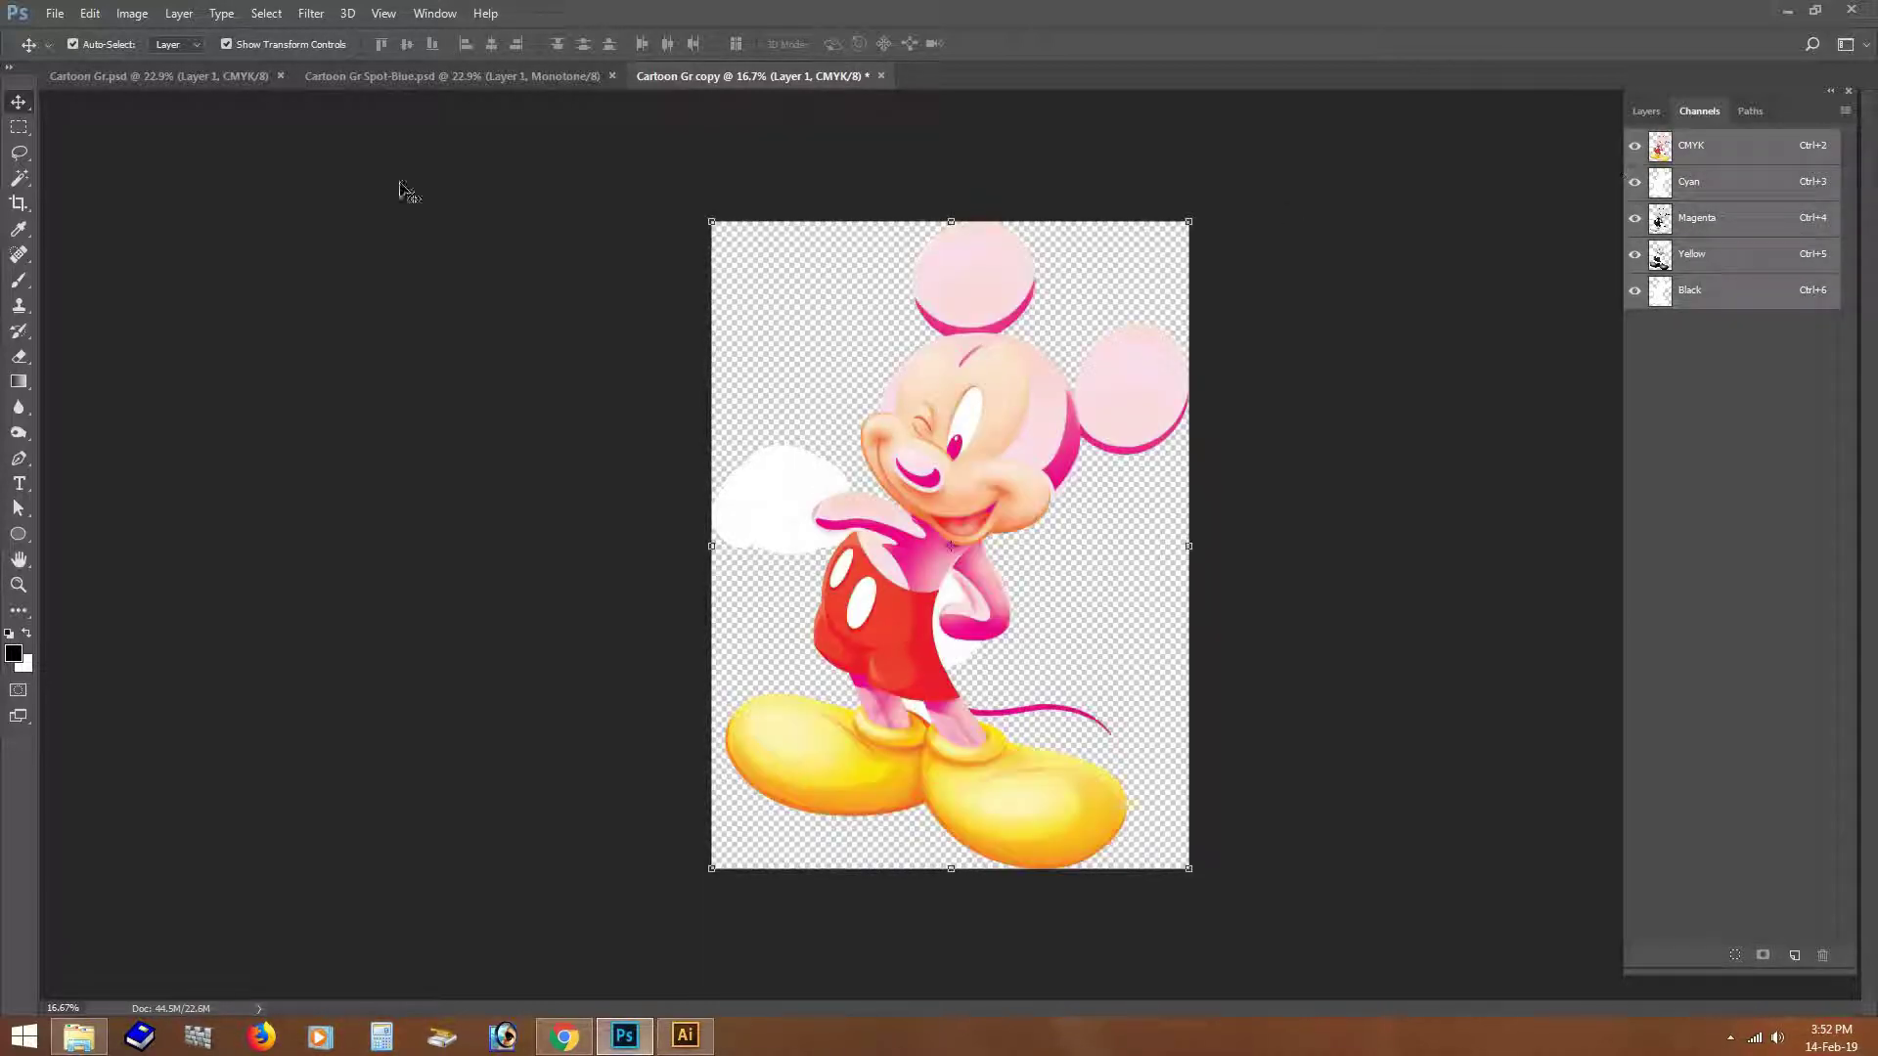
key("ctrl+0")
left_click(131, 12)
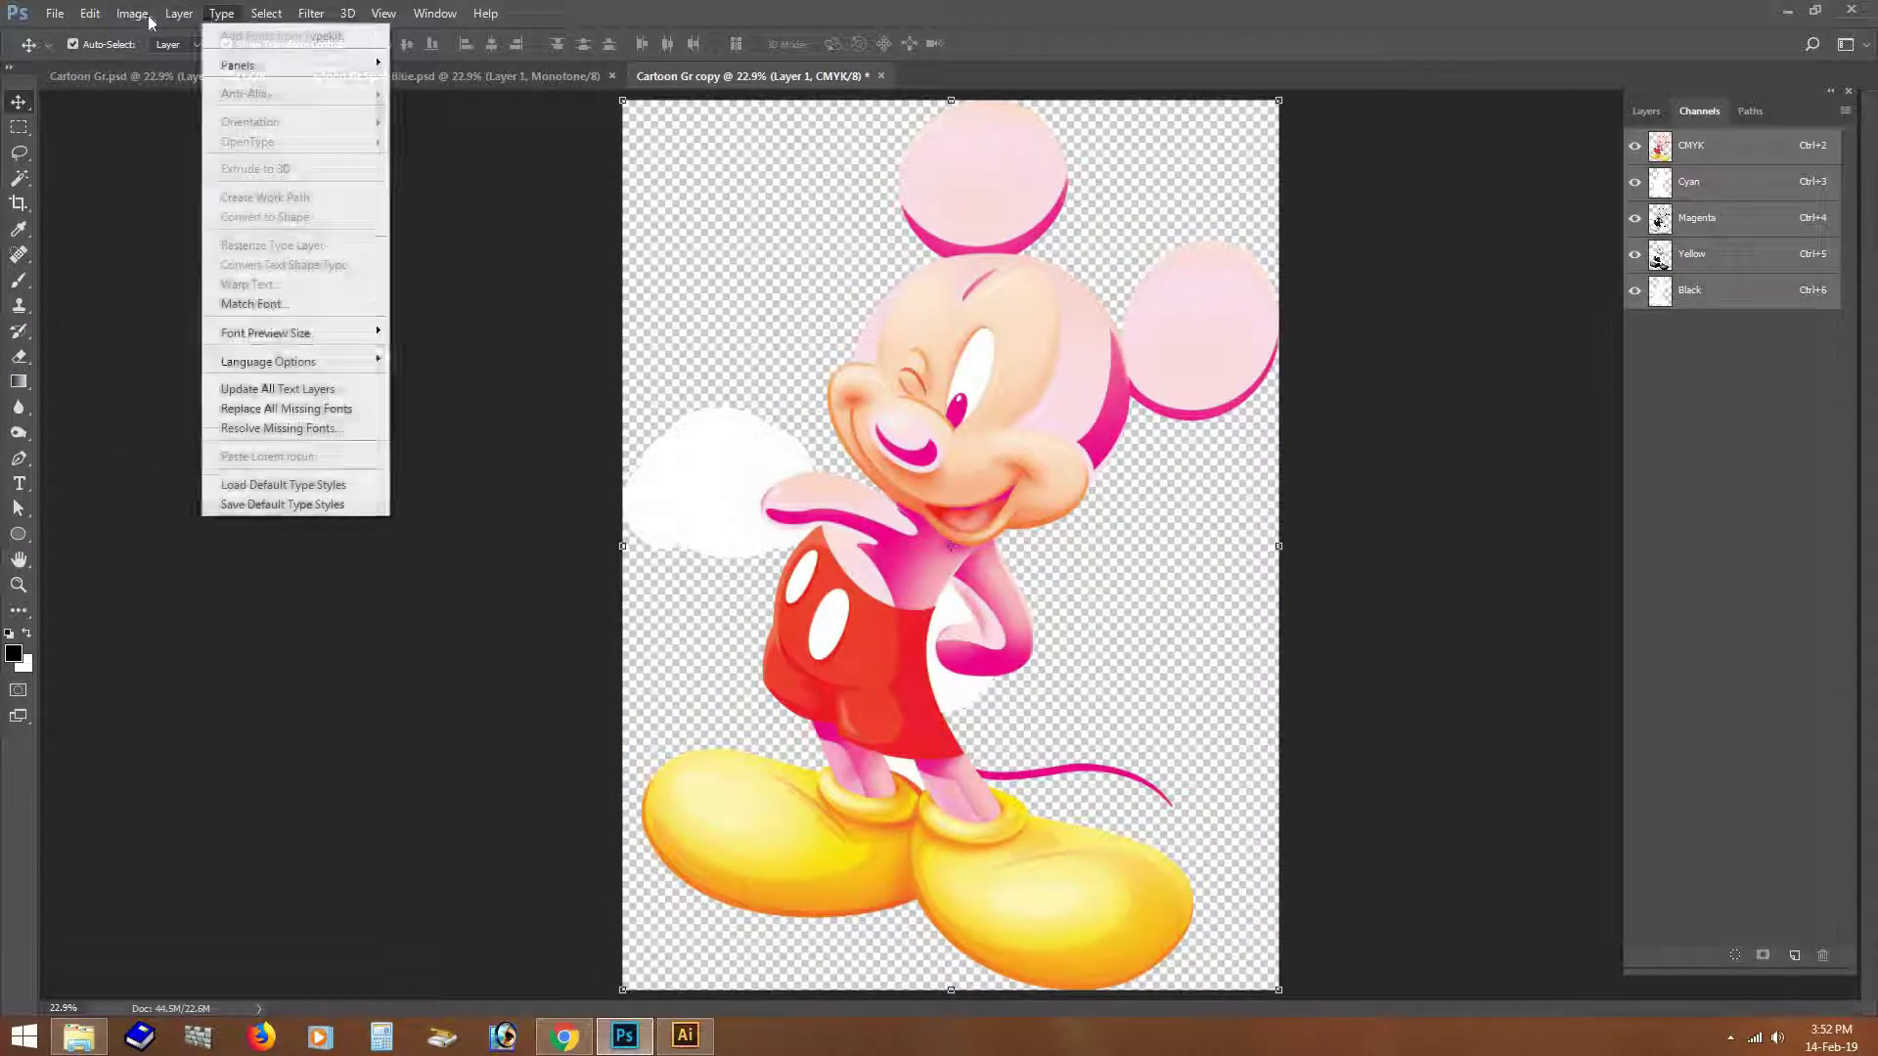
left_click(372, 61)
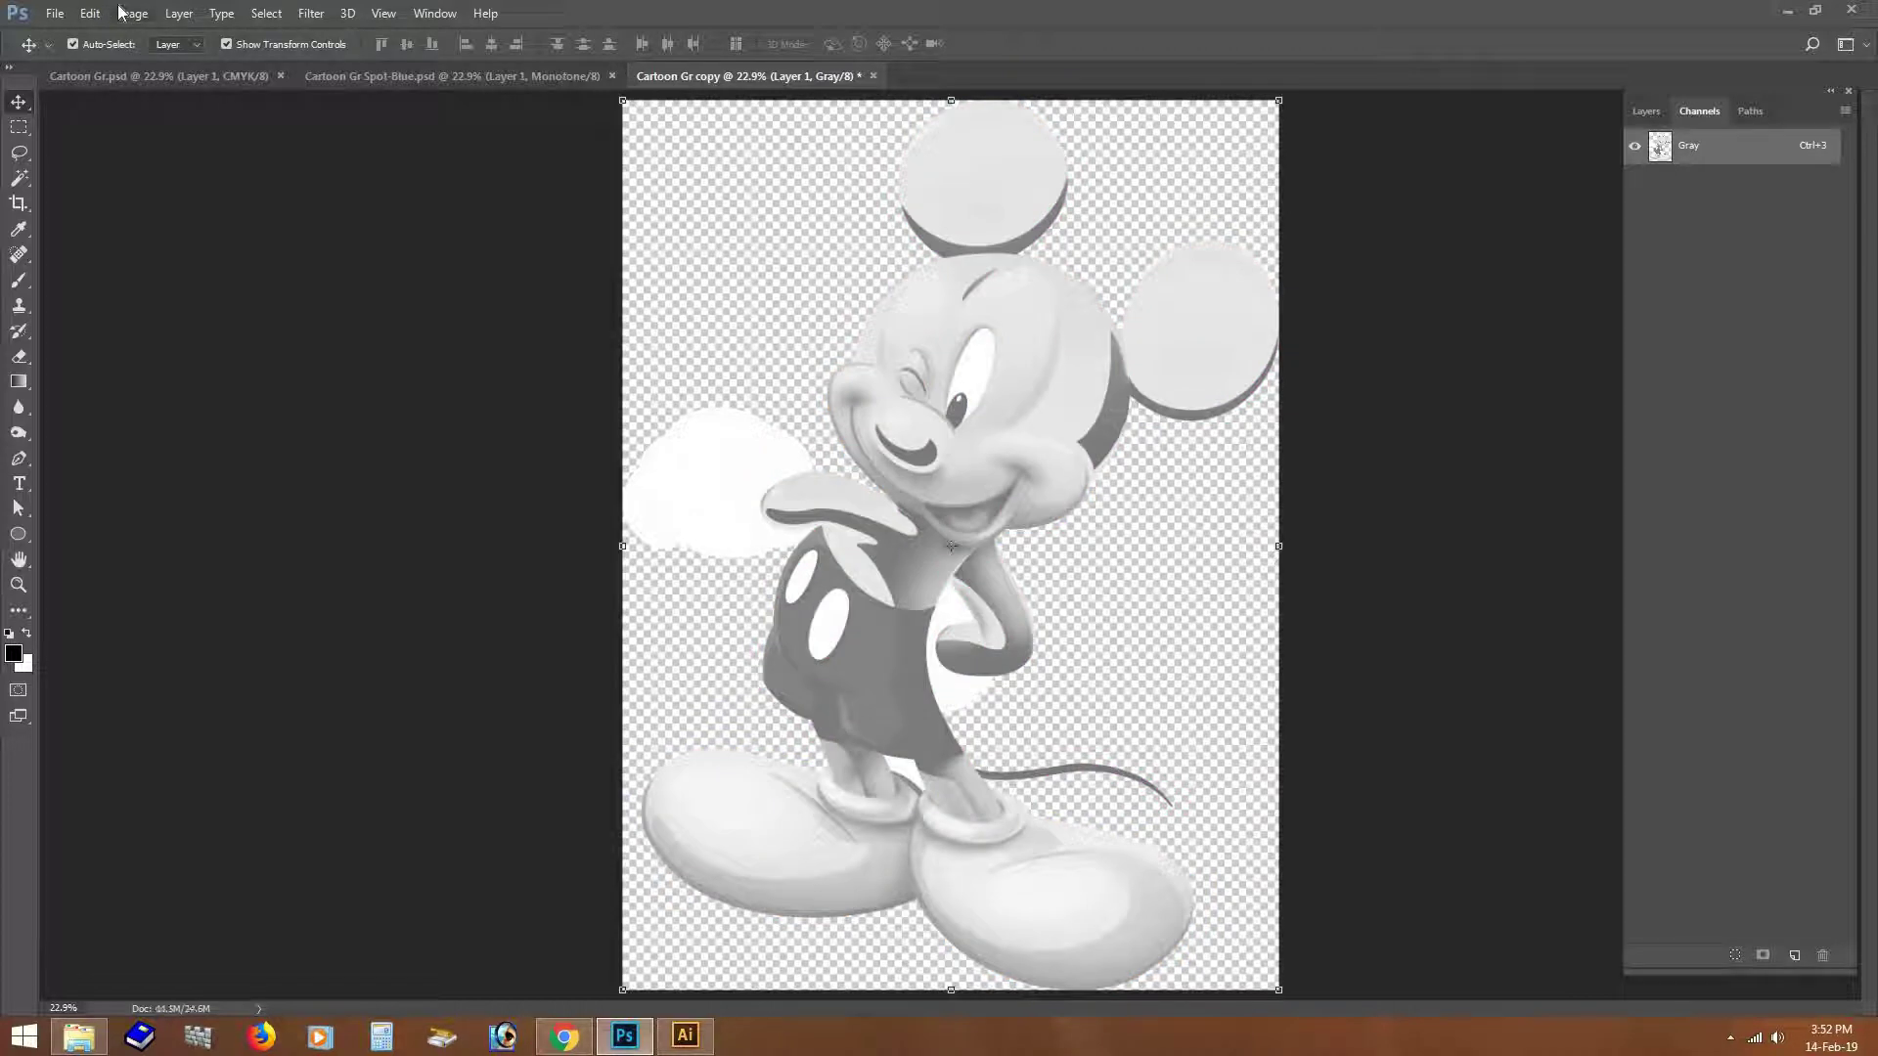
key("ctrl+z")
Step: Check the Photoshop format in Save As, cancel saving, and close the Cartoon Gr copy
key("ctrl+shift+s")
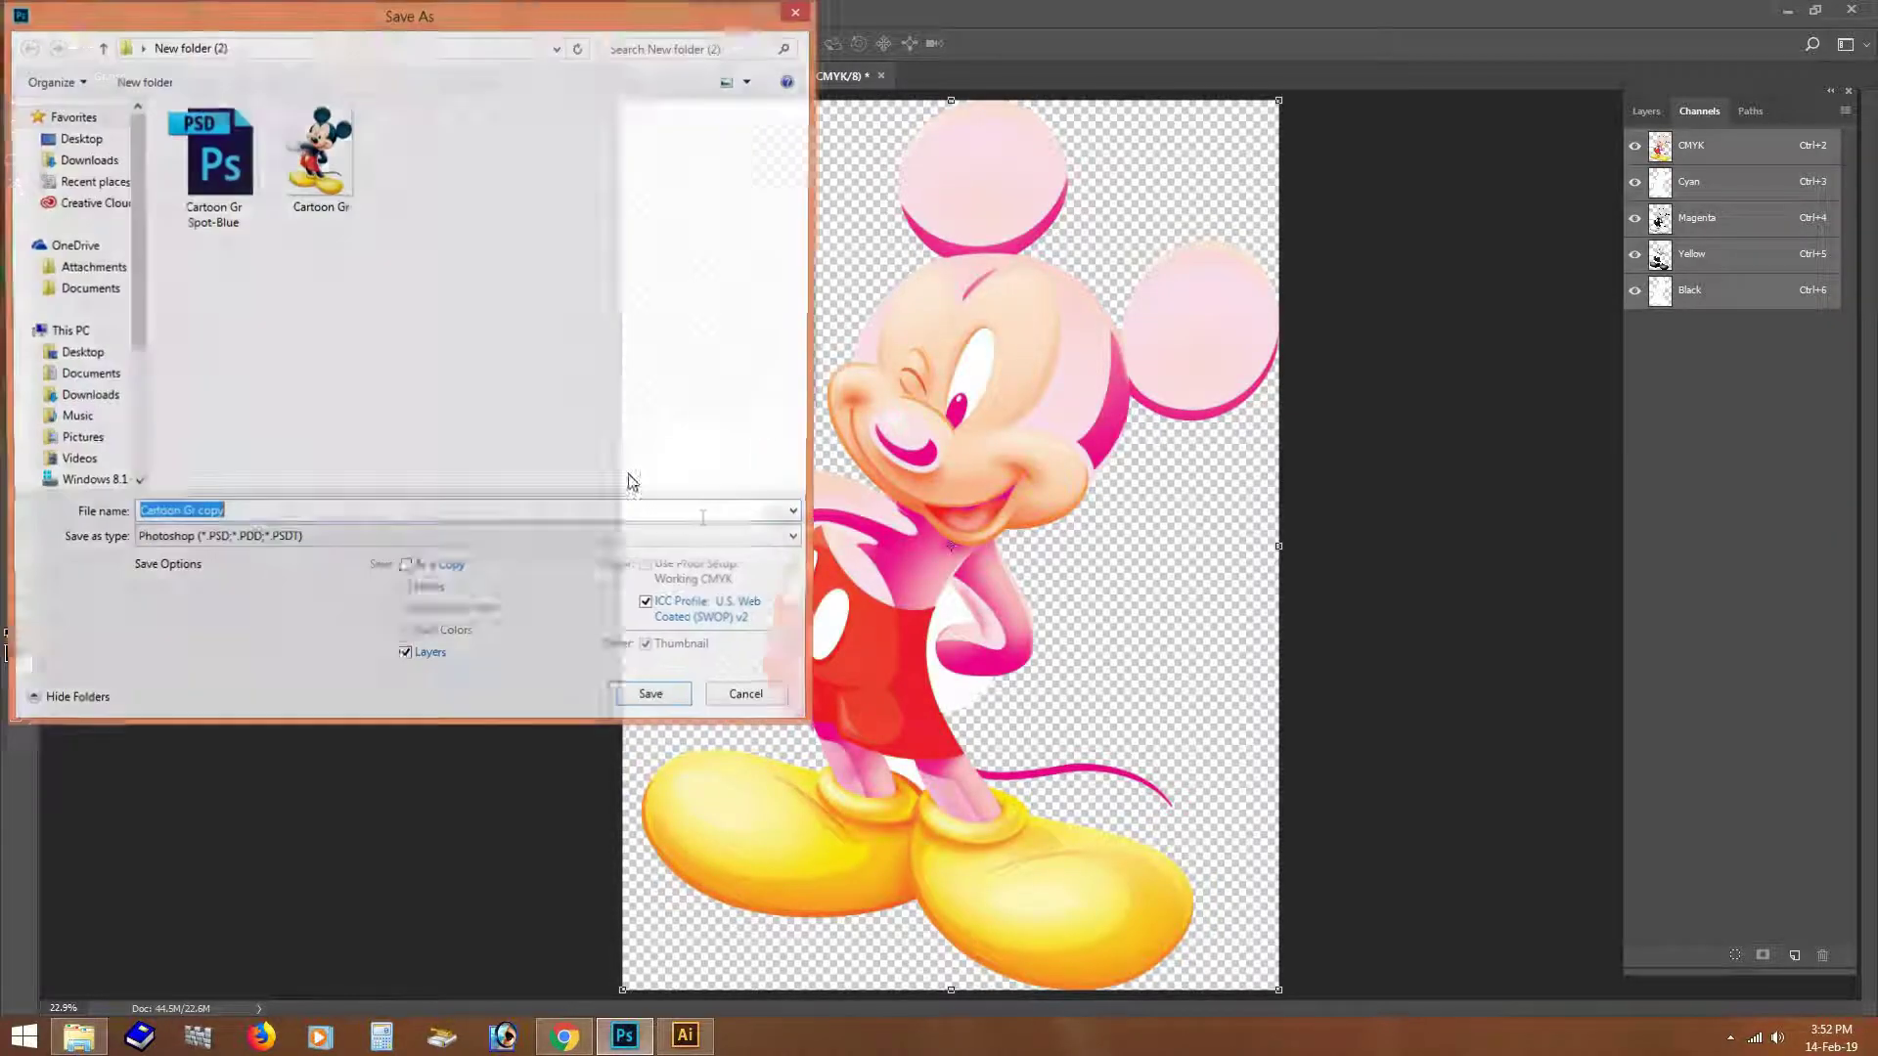
left_click(765, 705)
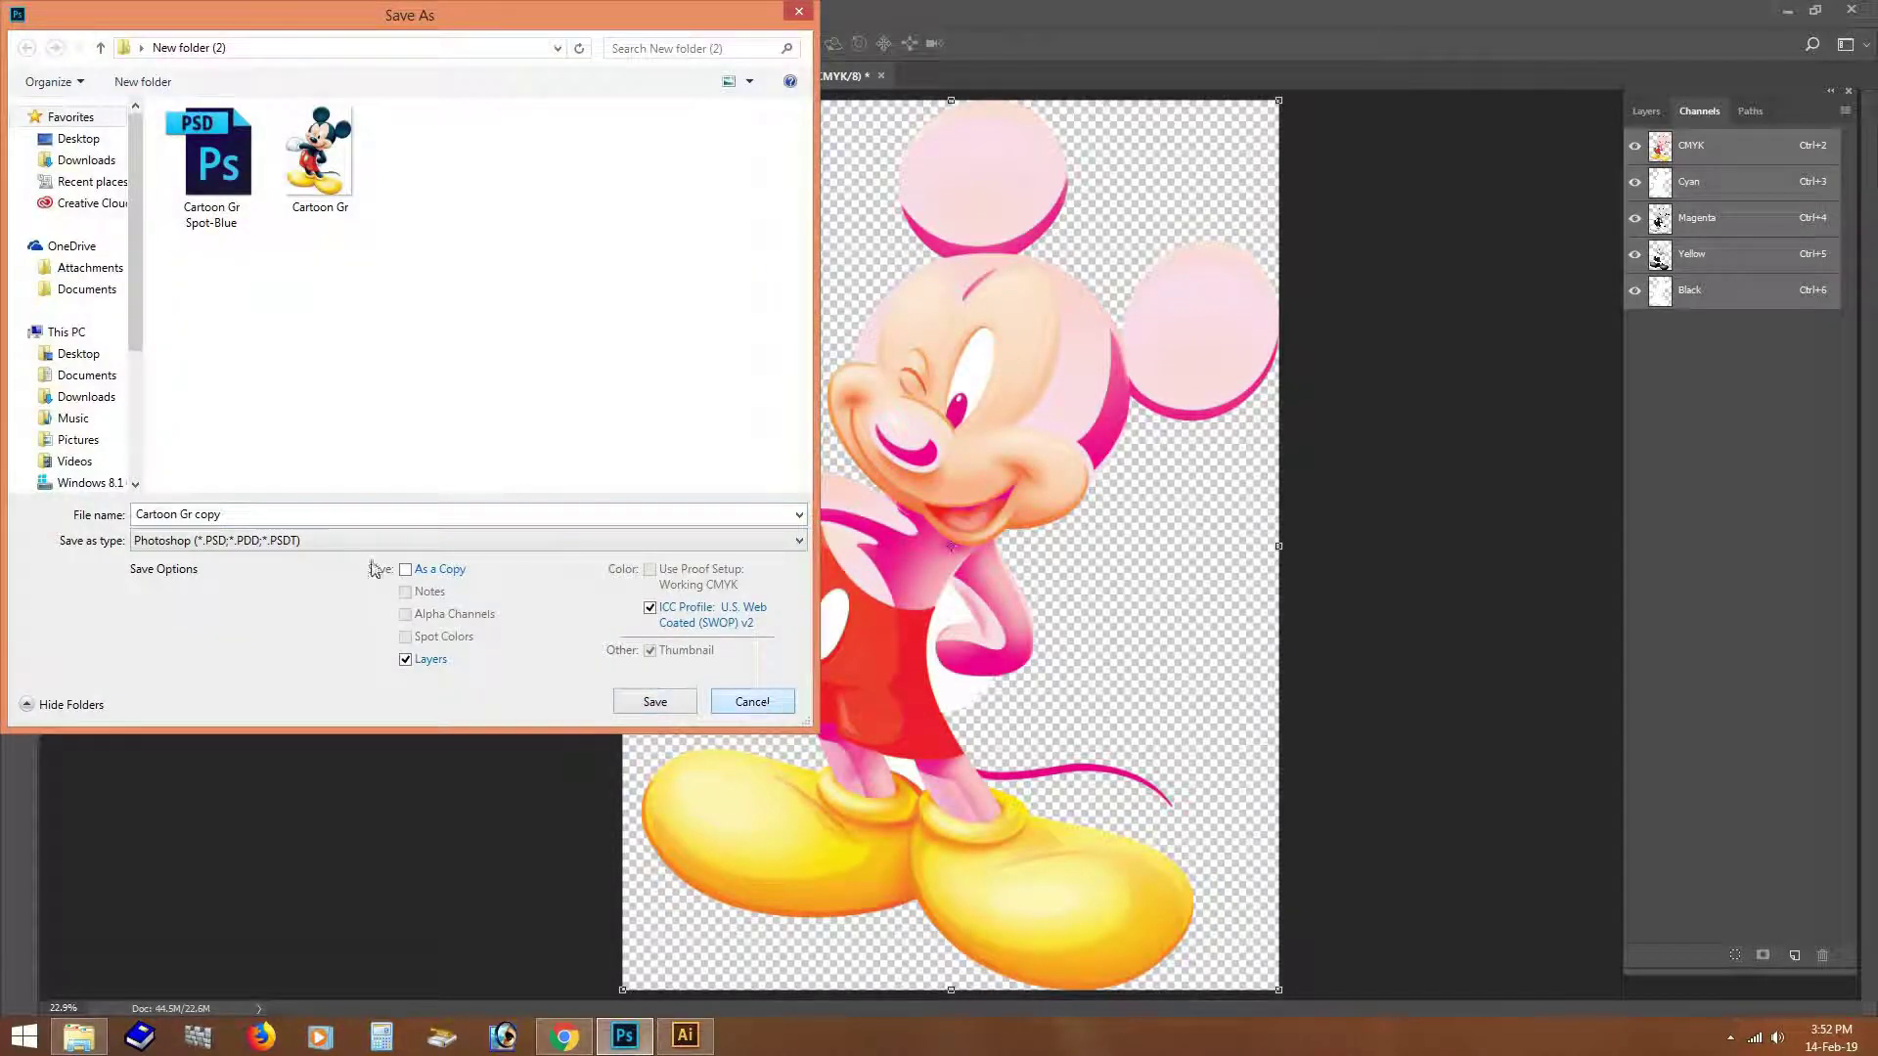
left_click(234, 551)
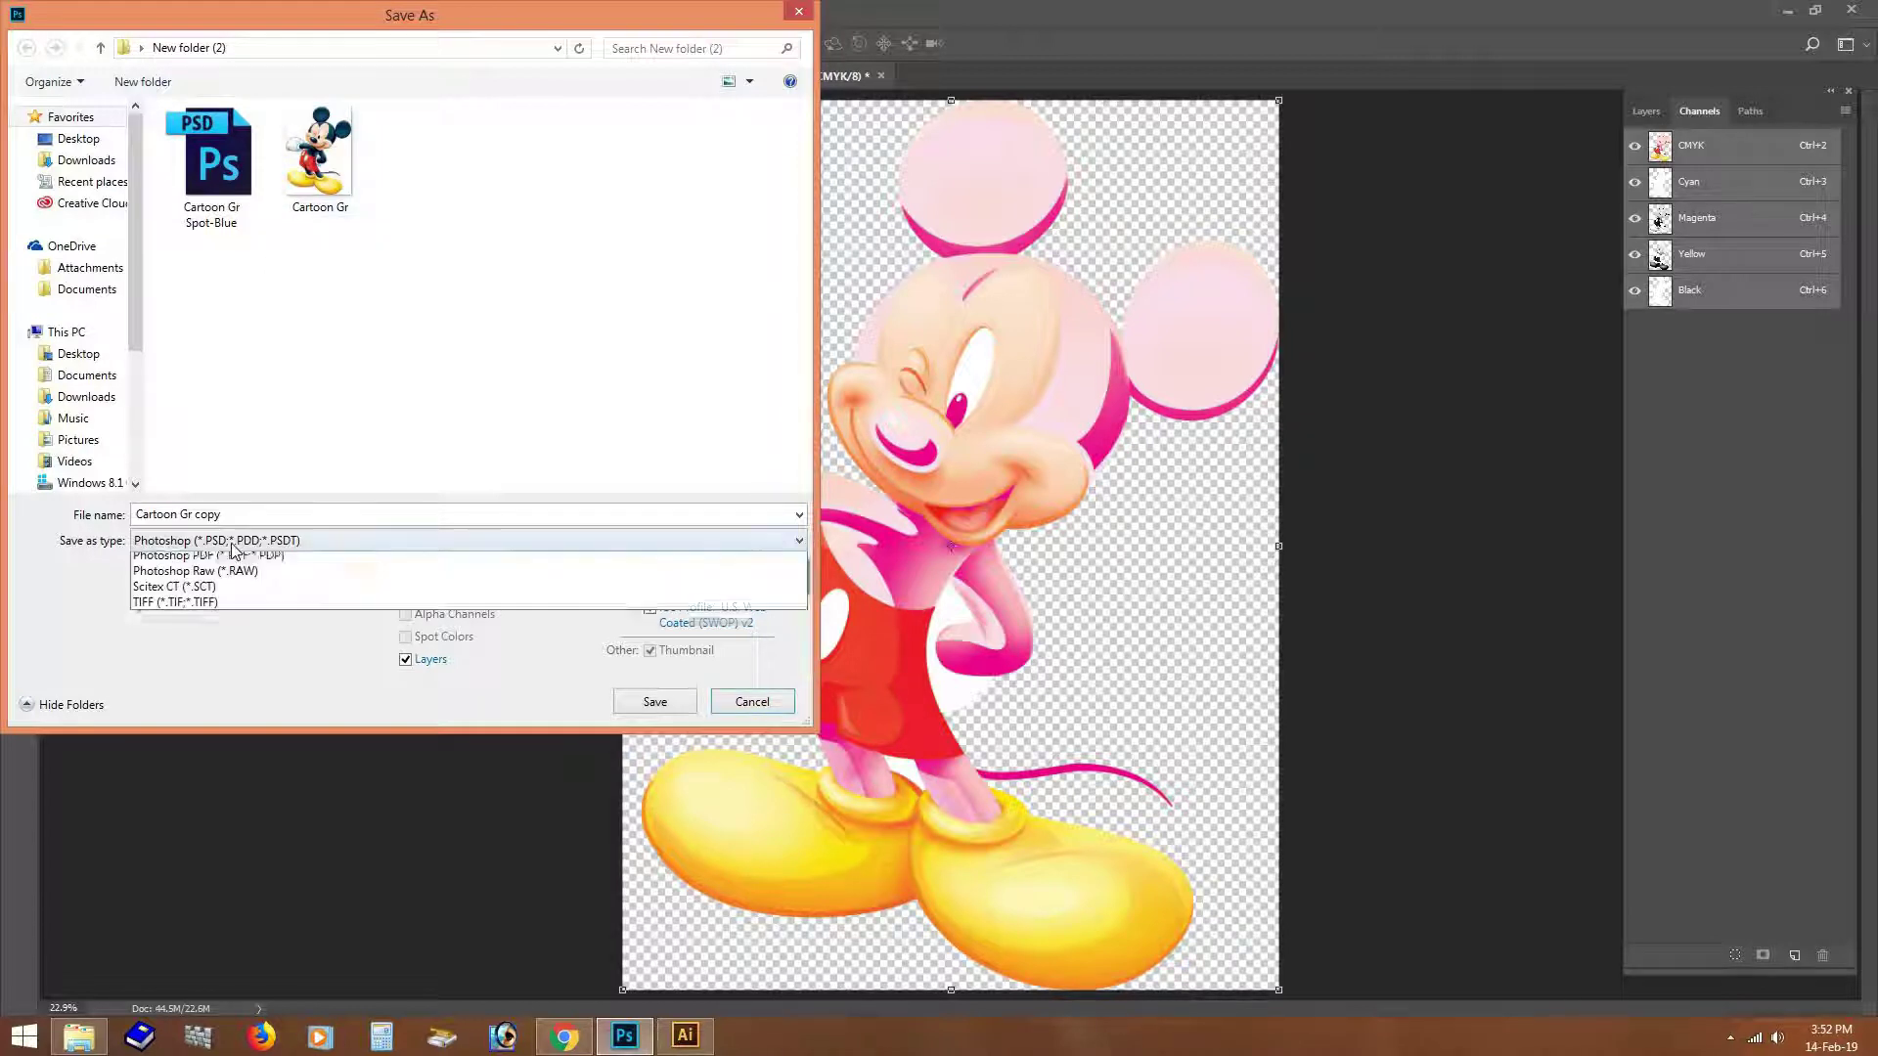
left_click(235, 541)
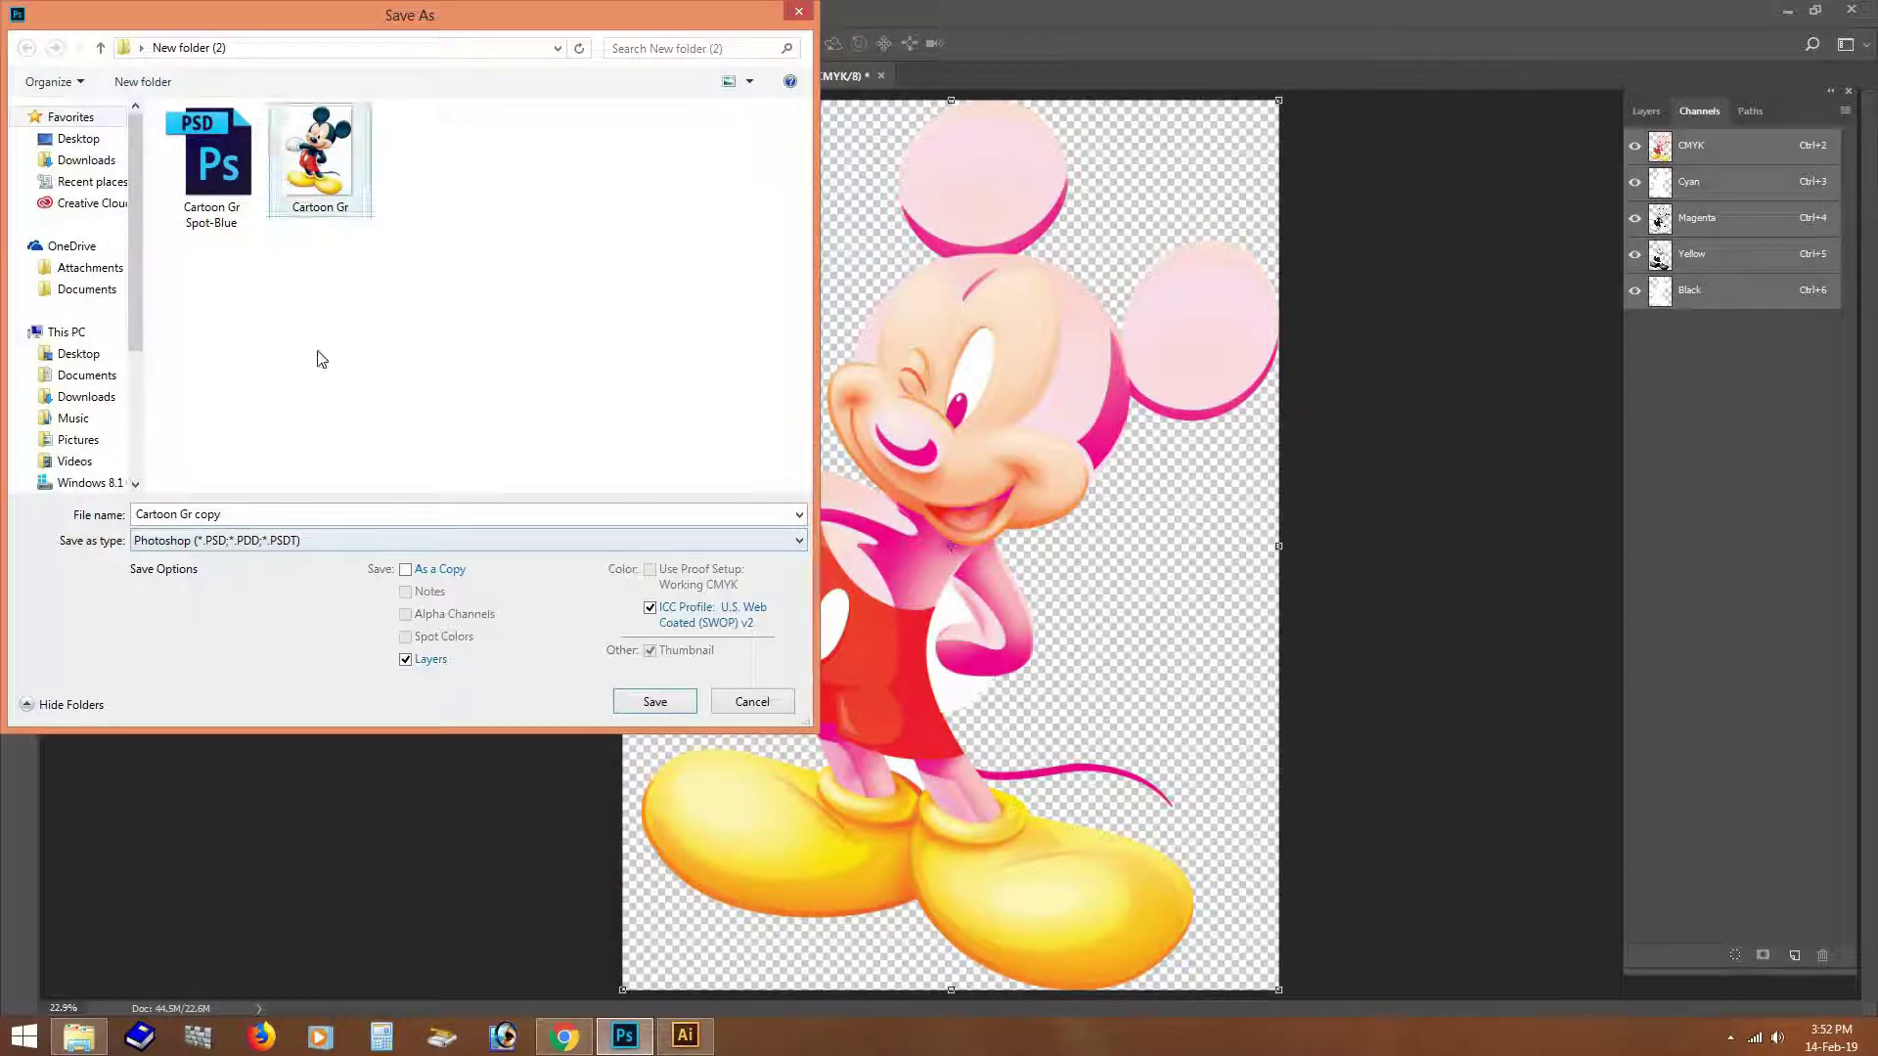
left_click(736, 704)
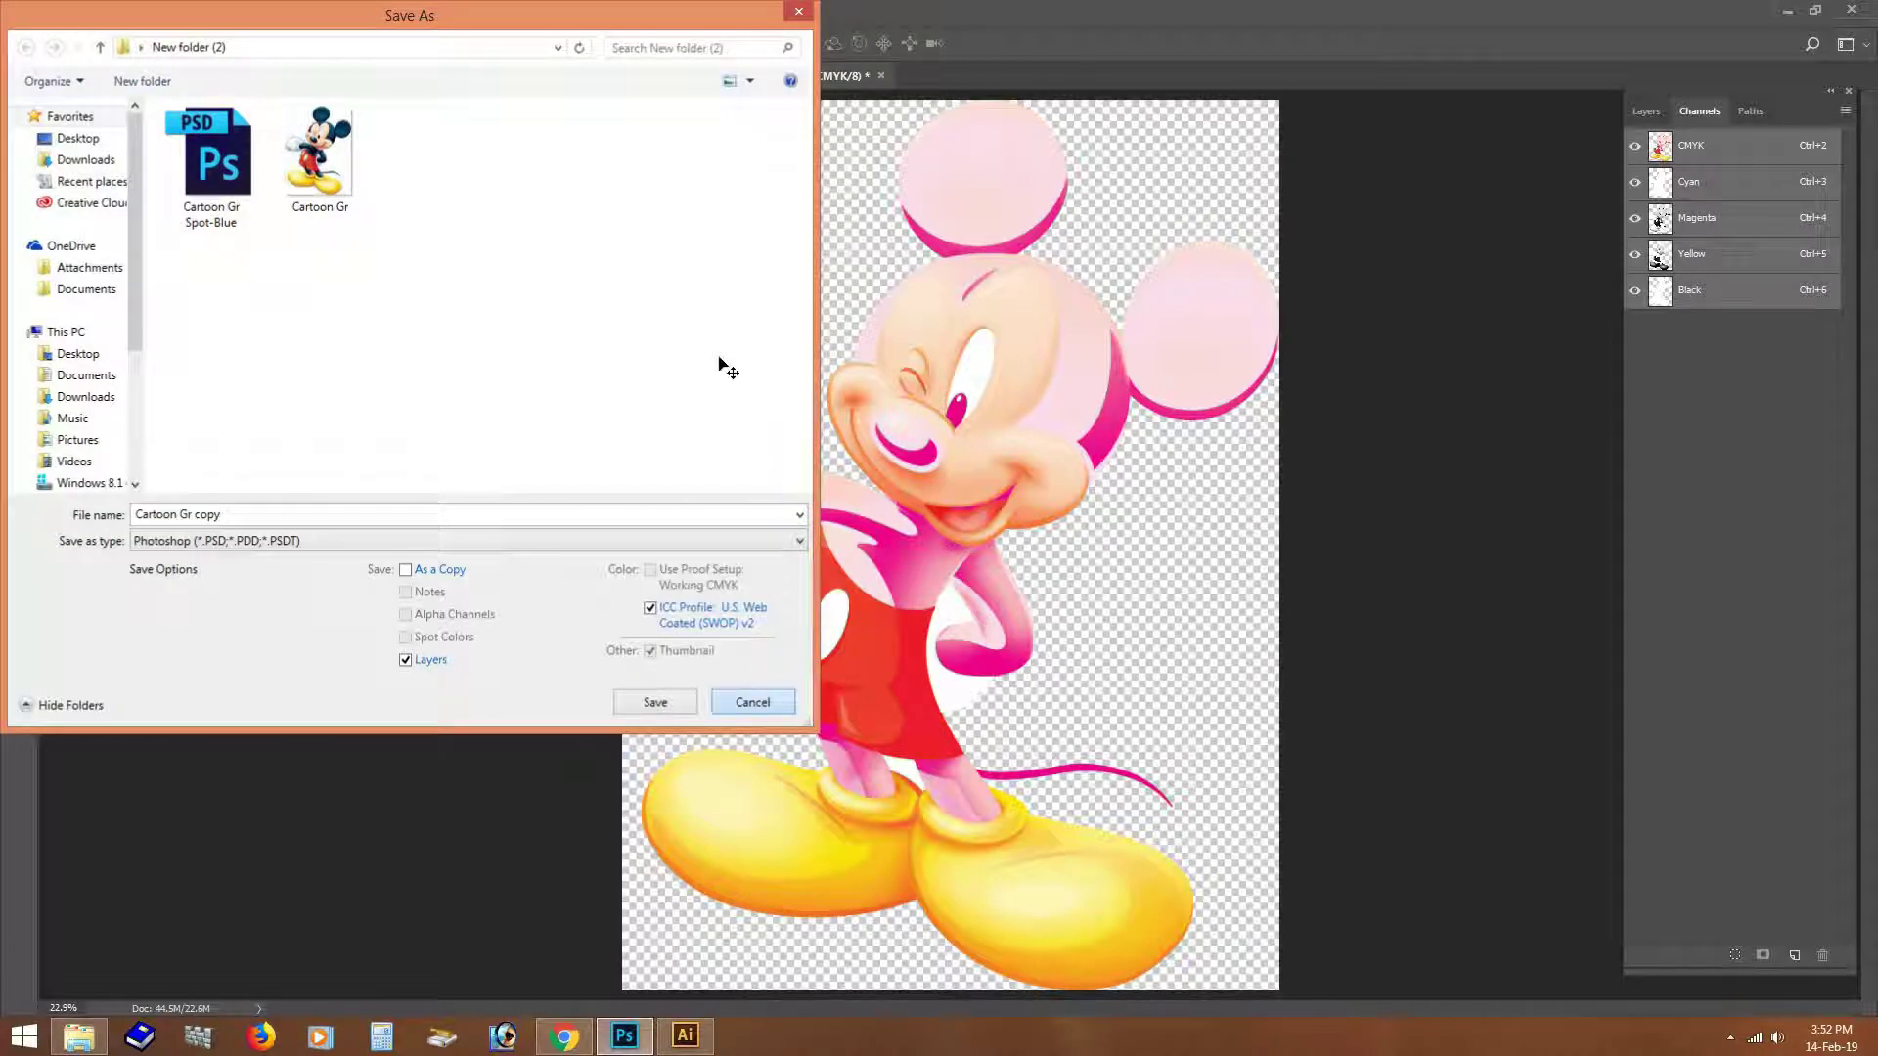
key("ctrl+w")
Step: Discard the old copy, duplicate Cartoon Gr afresh, and check its Cyan and Black channels
left_click(978, 387)
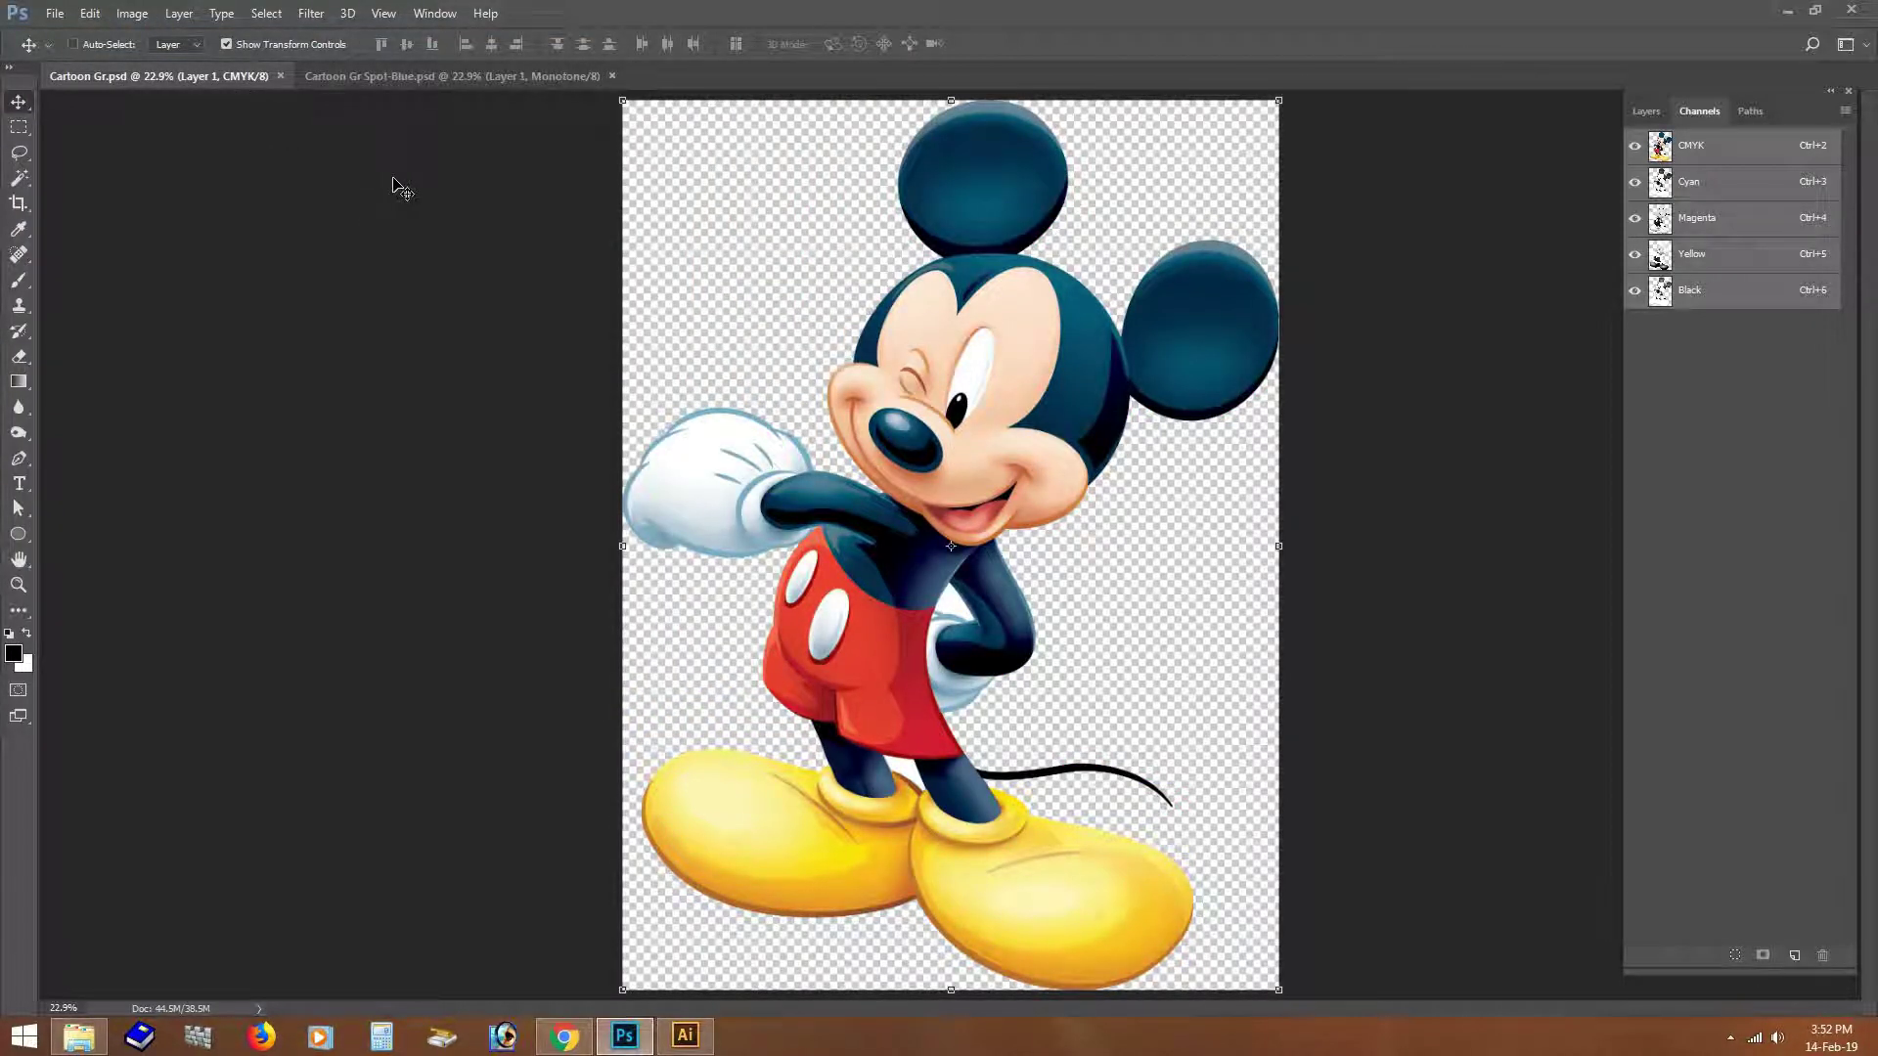
left_click(72, 44)
left_click(132, 14)
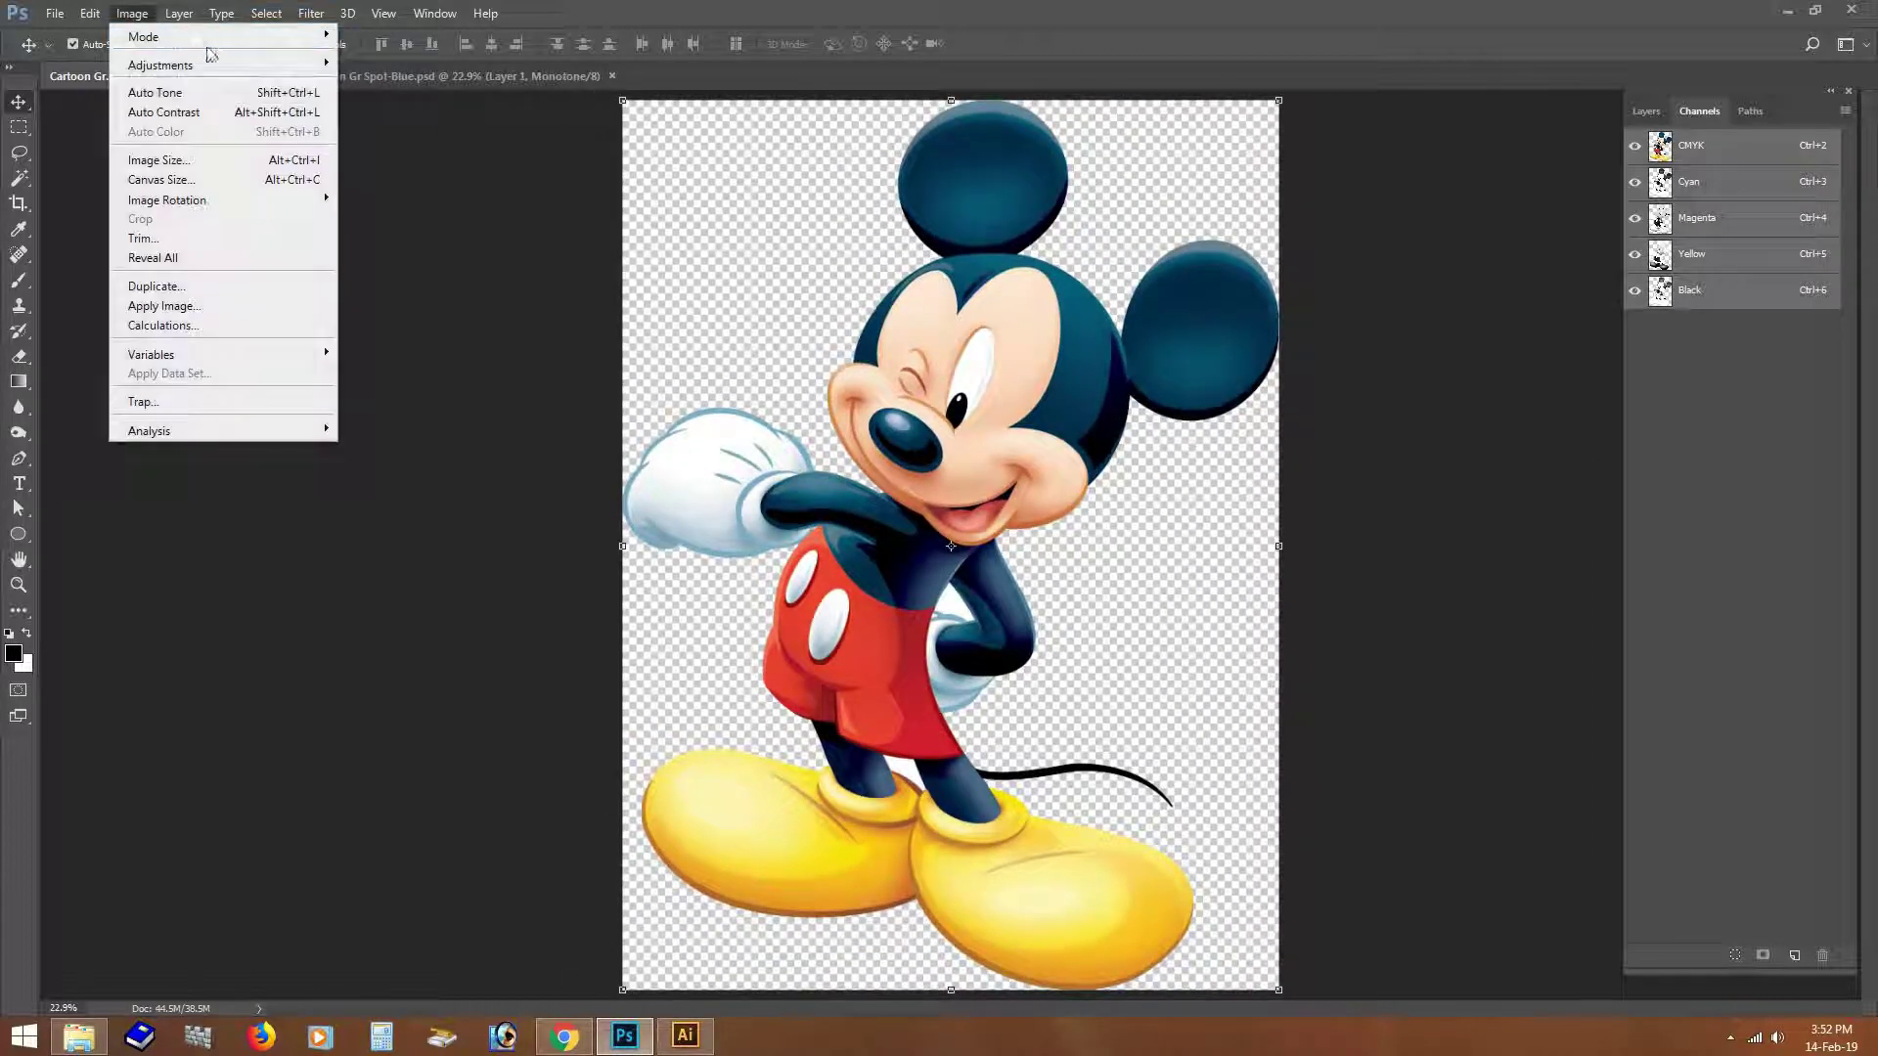
left_click(260, 285)
left_click(1103, 350)
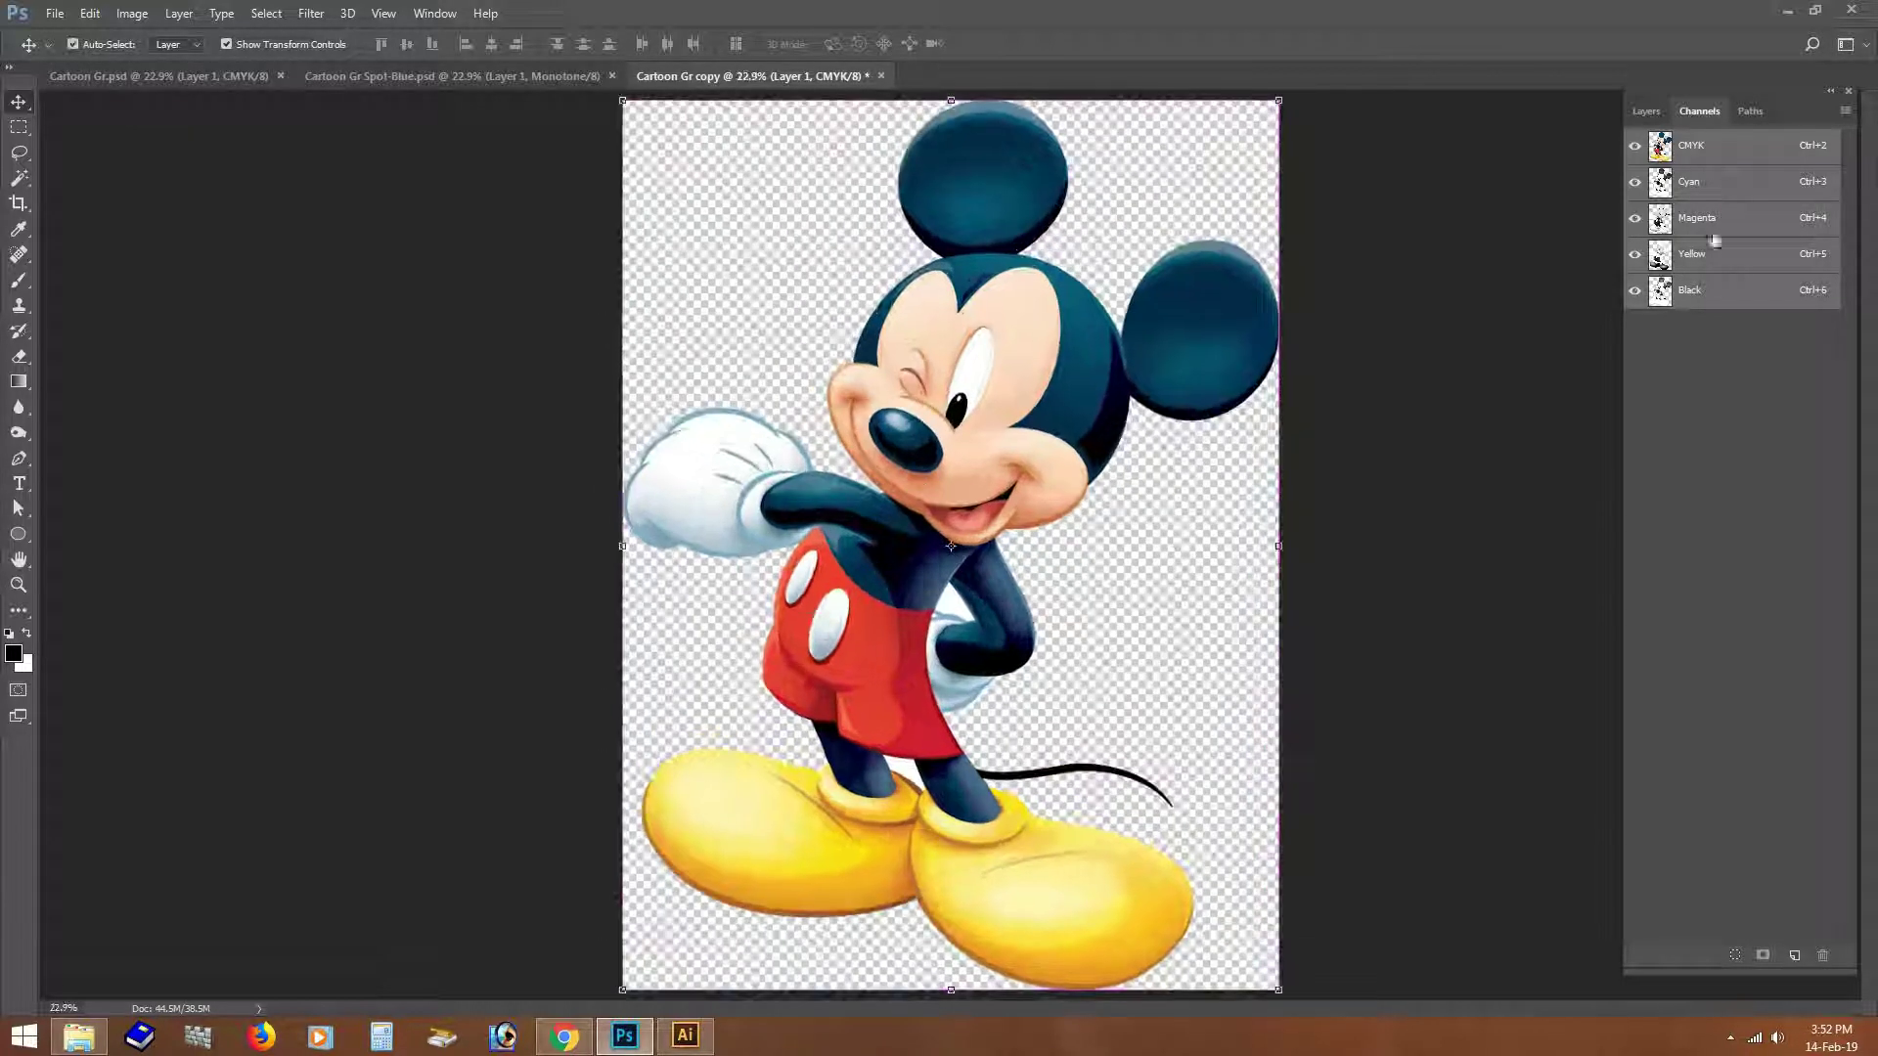
left_click(1710, 188)
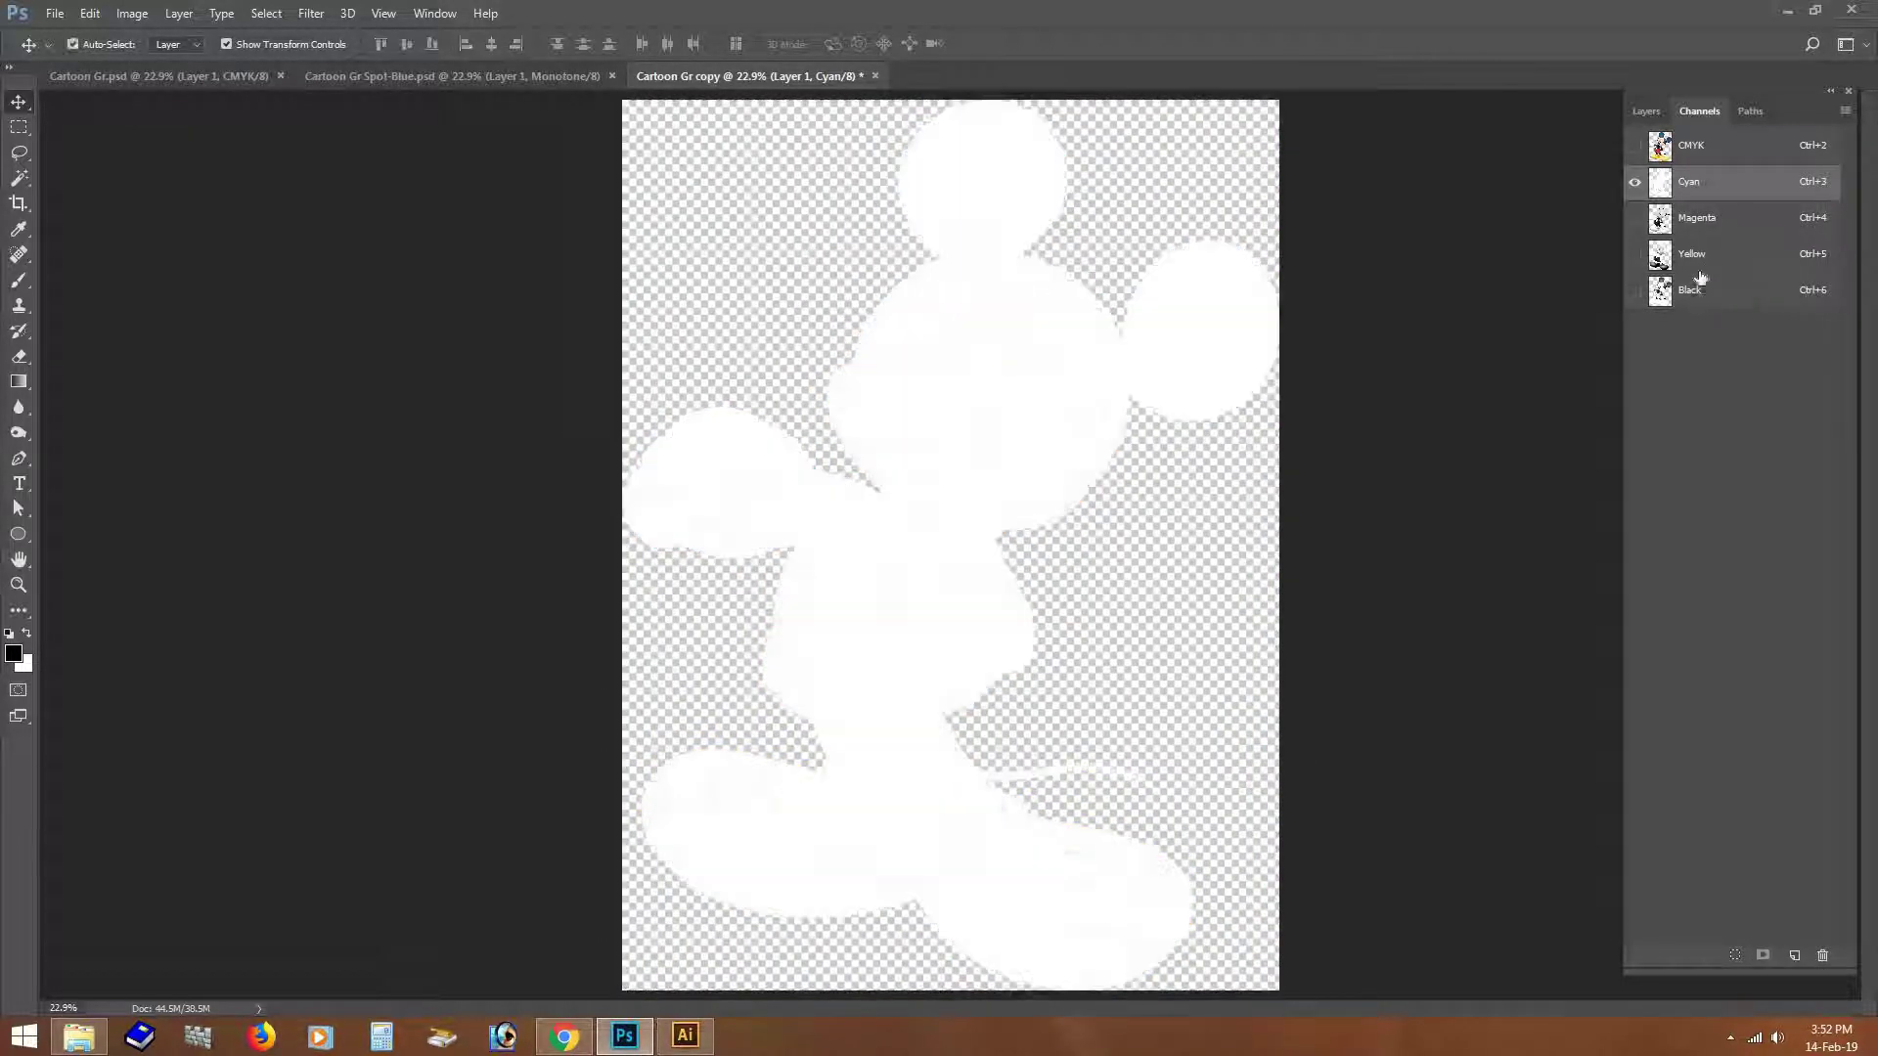
left_click(1700, 288)
left_click(1687, 149)
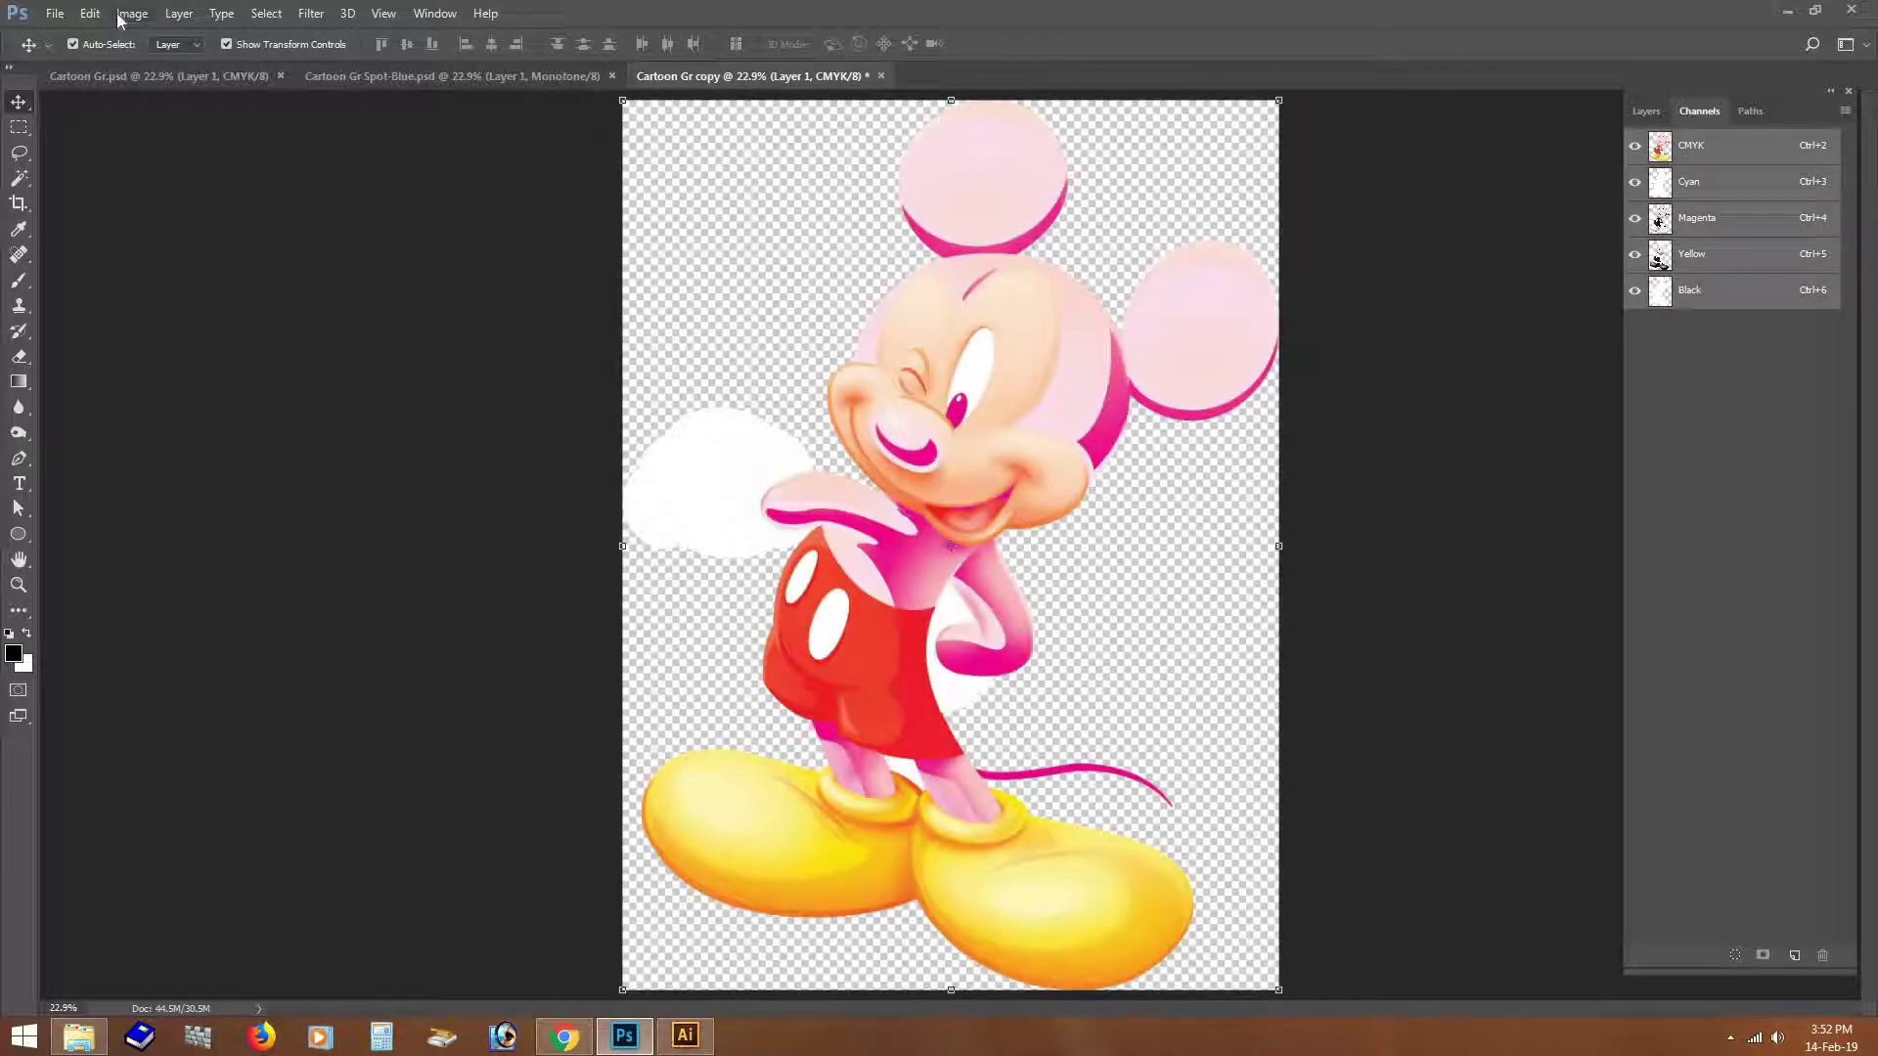
Step: Save the copy as Cartoon Gr Magenta And Yellow.psd and return to Illustrator
key("ctrl+shift+s")
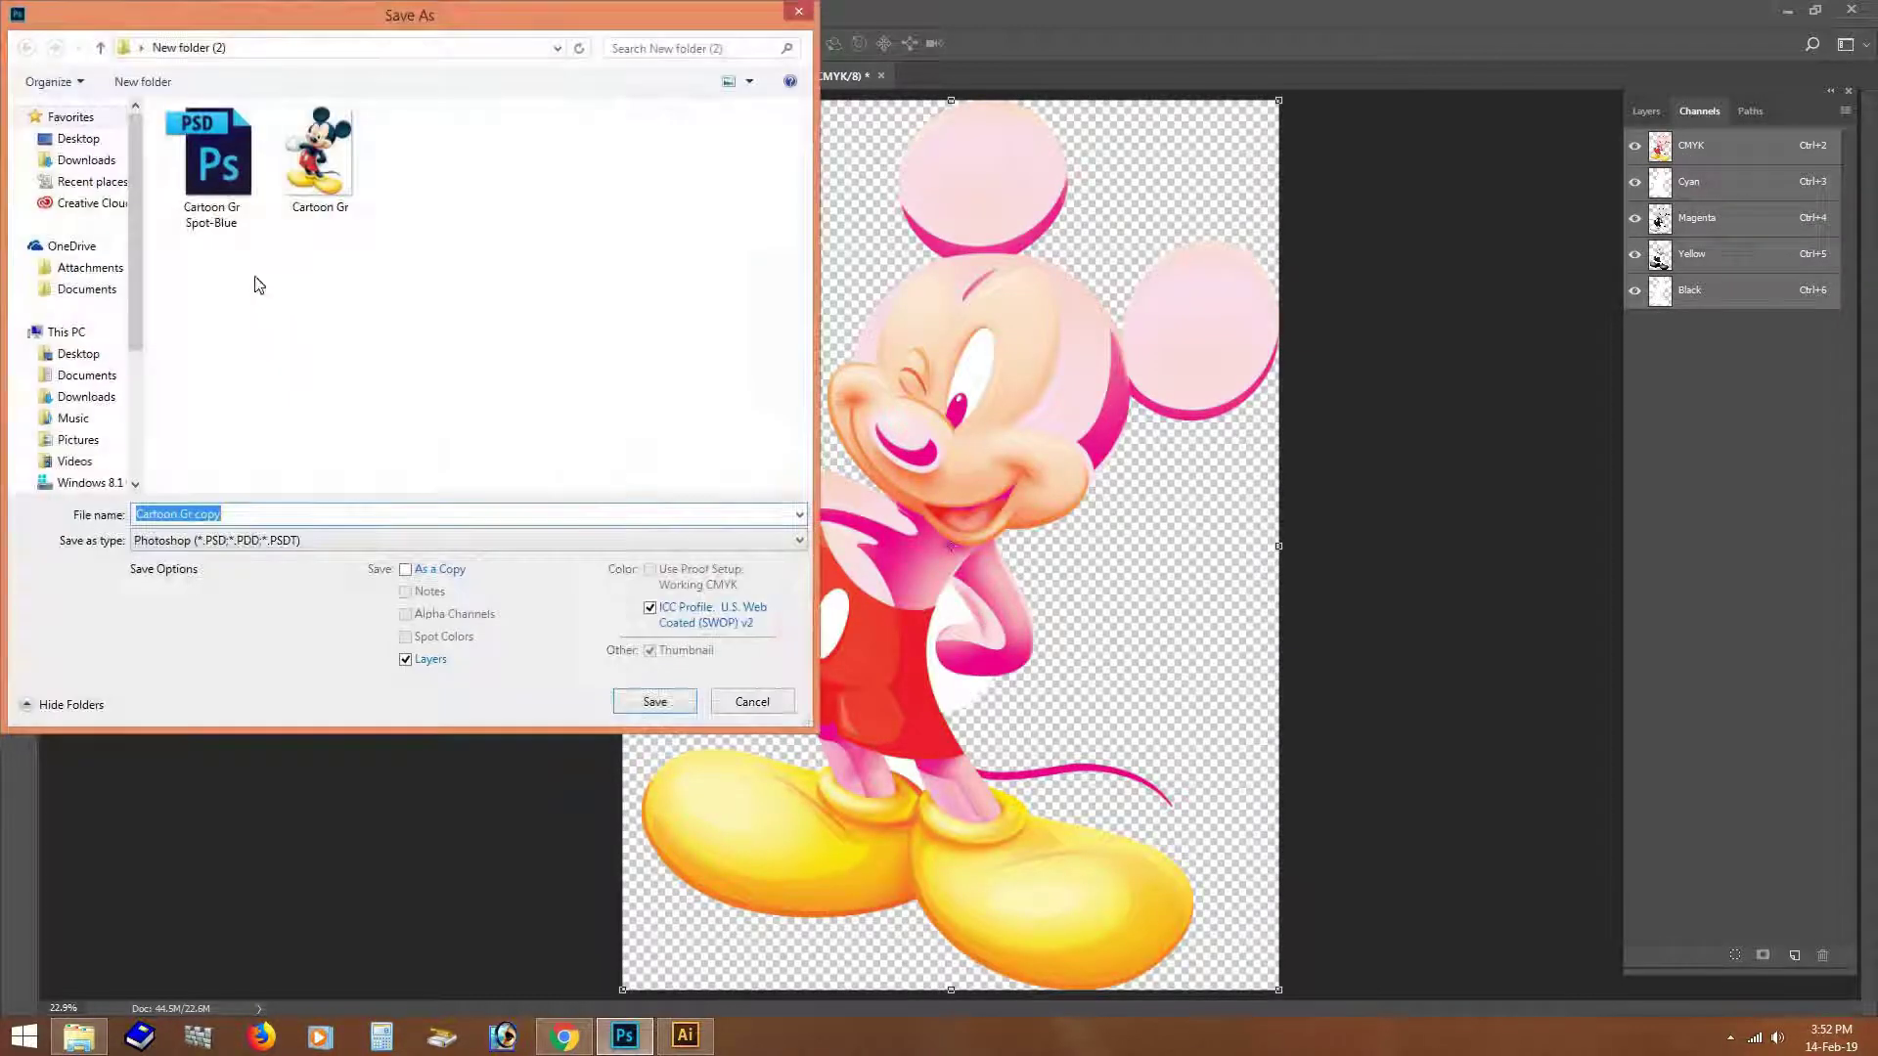
left_click_drag(222, 515, 200, 513)
key("BackSpace")
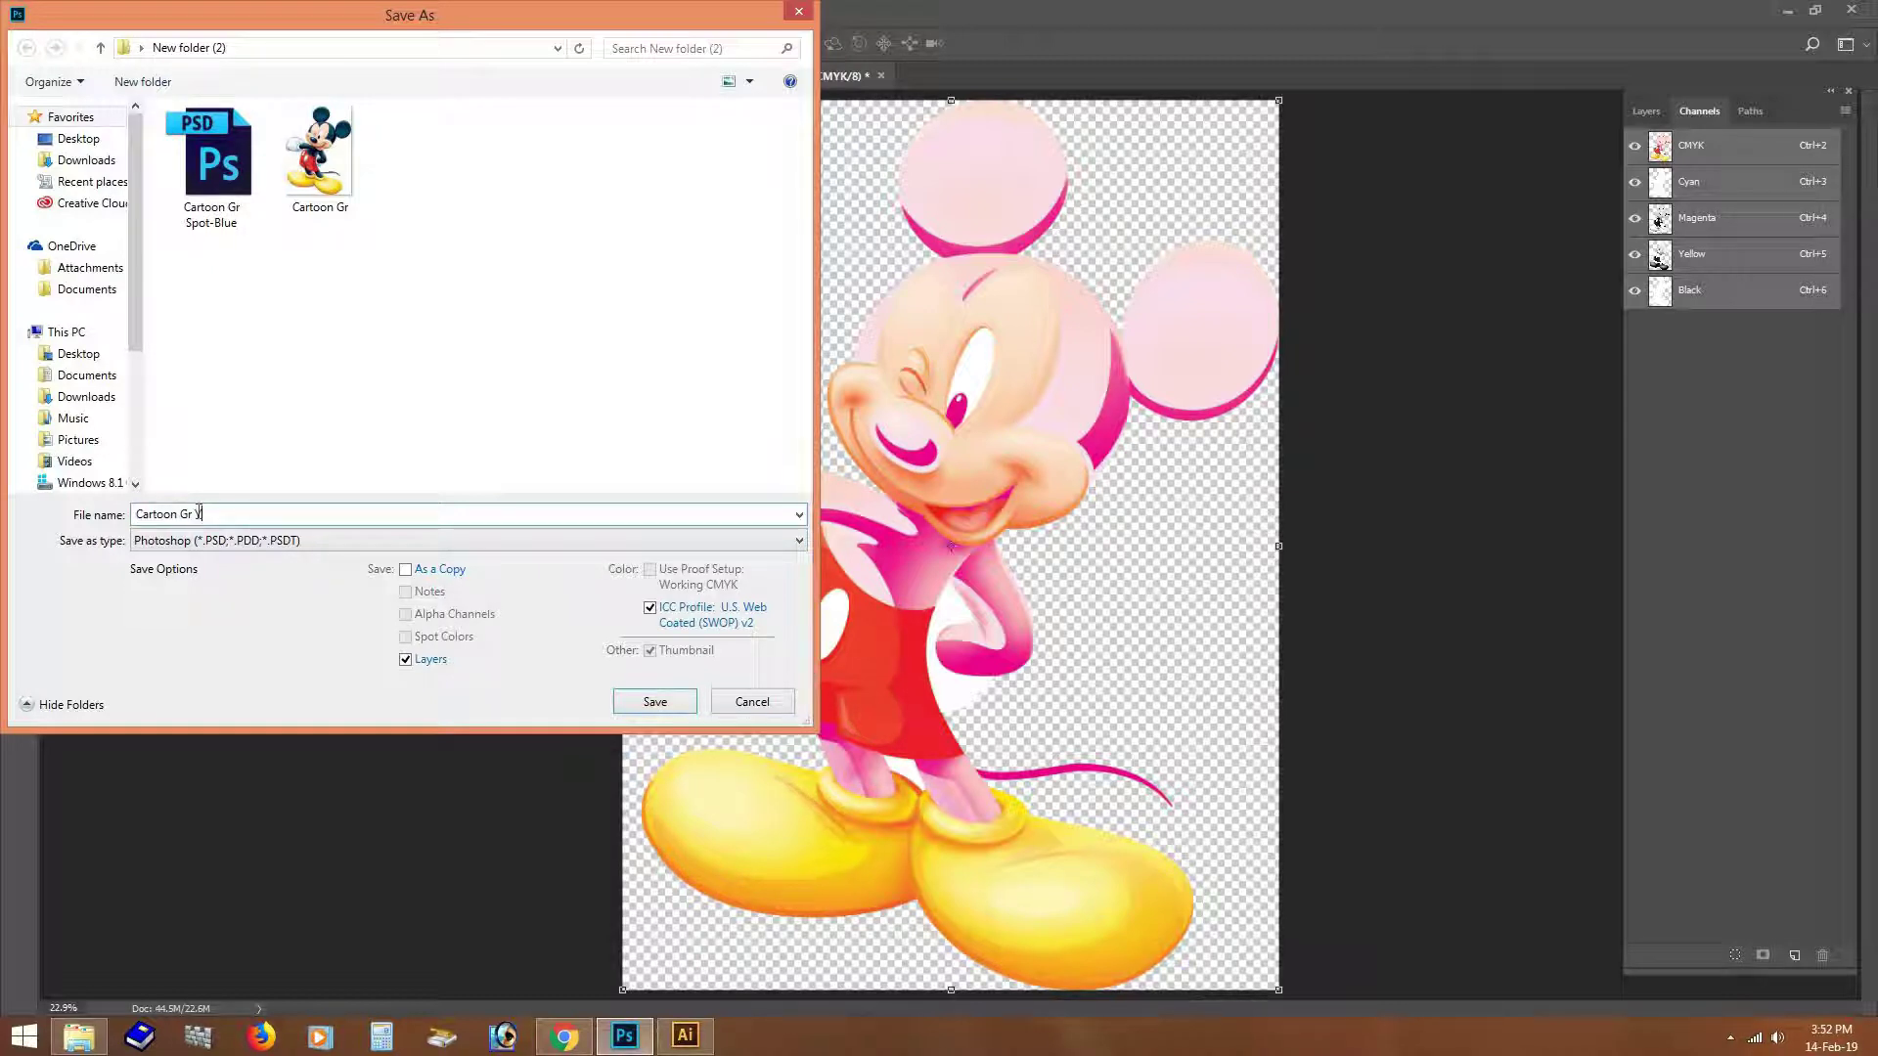
type("Magenta And Yellow")
key("Return")
key("Return")
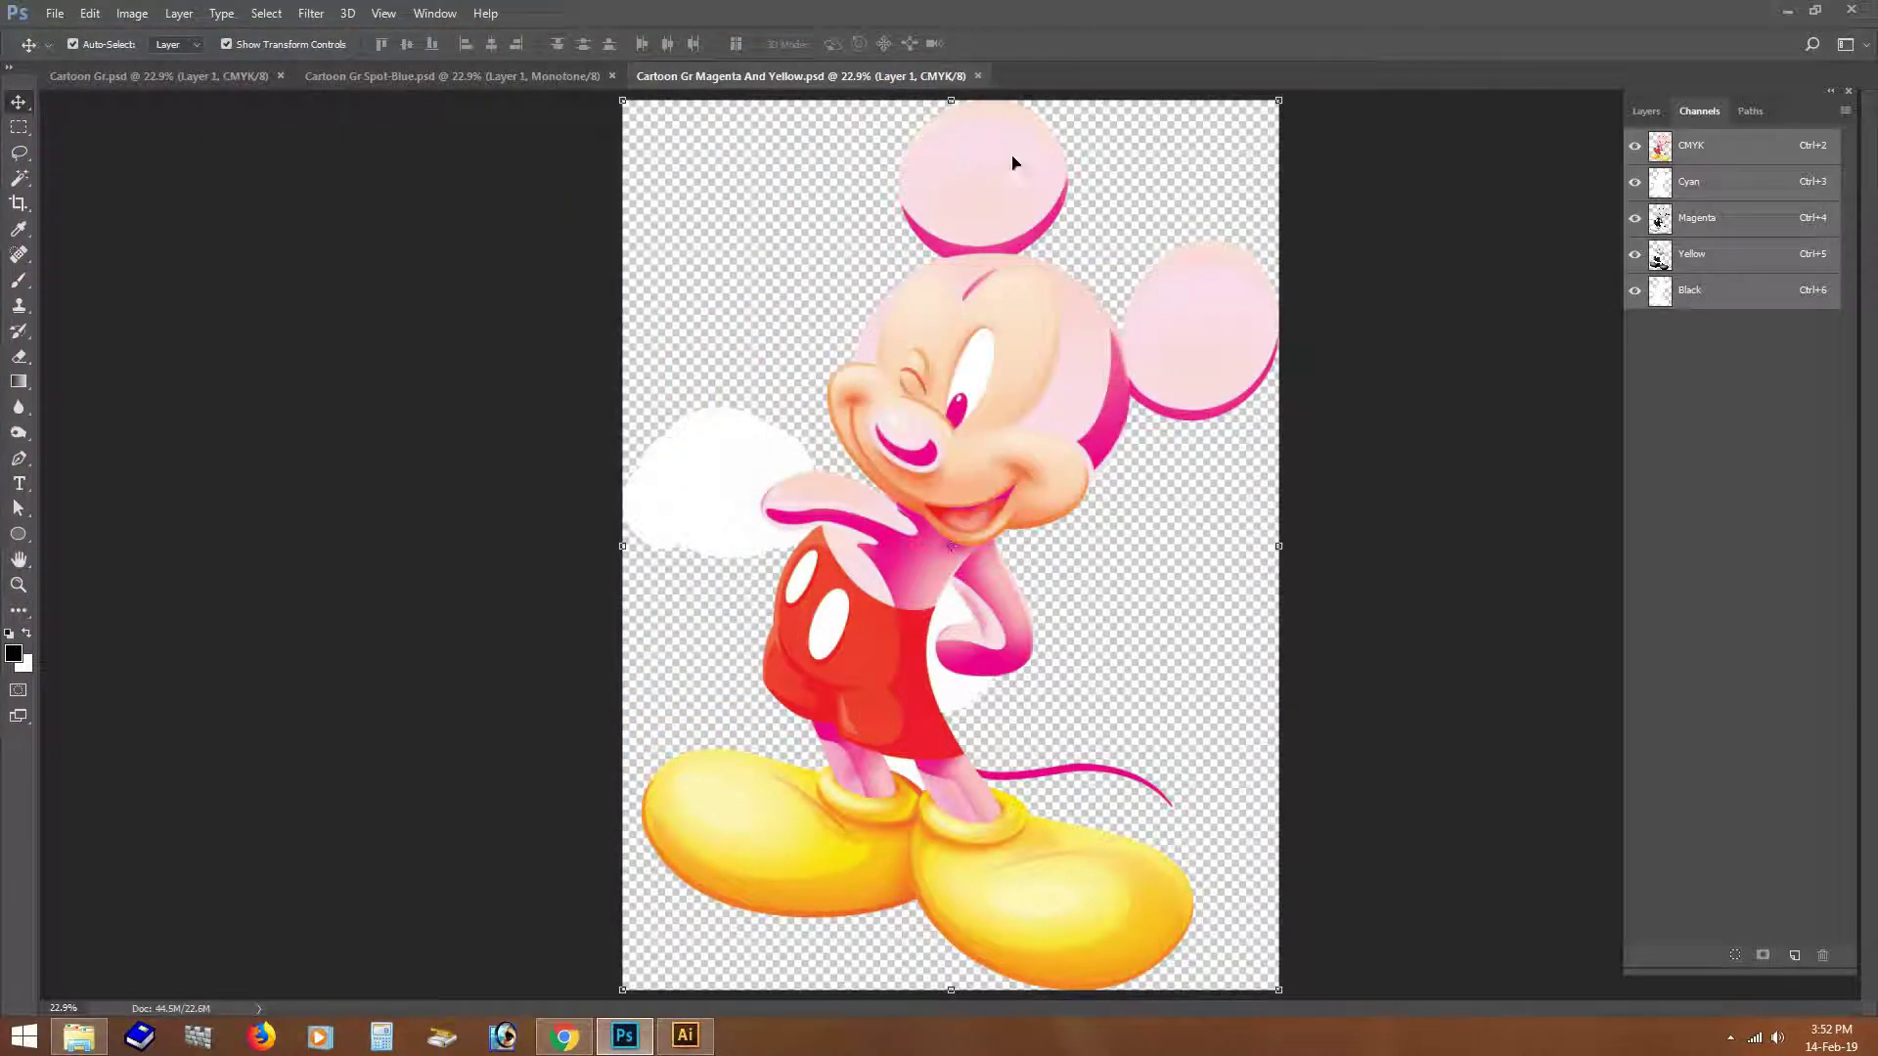
key("w")
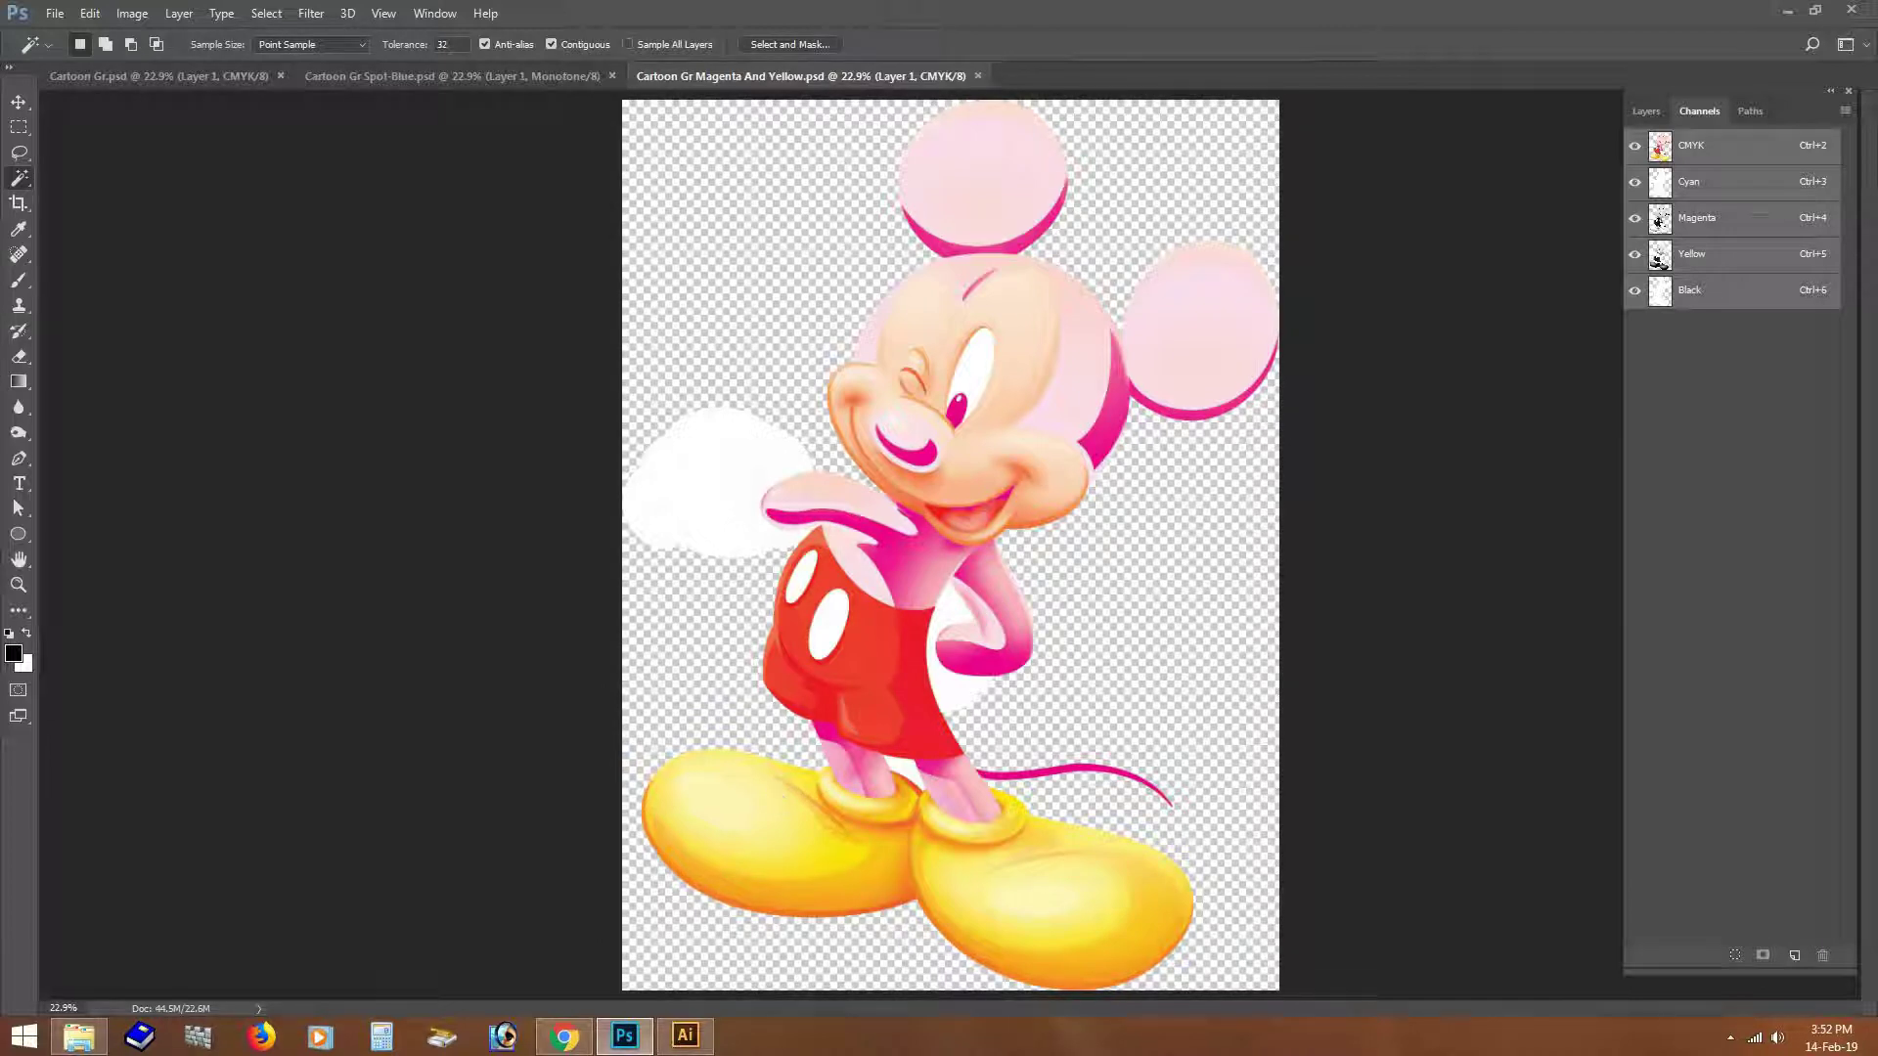
left_click(685, 1036)
Step: Place Cartoon Gr Spot-Blue.psd into the right-hand Mickey frame
left_click(1151, 671)
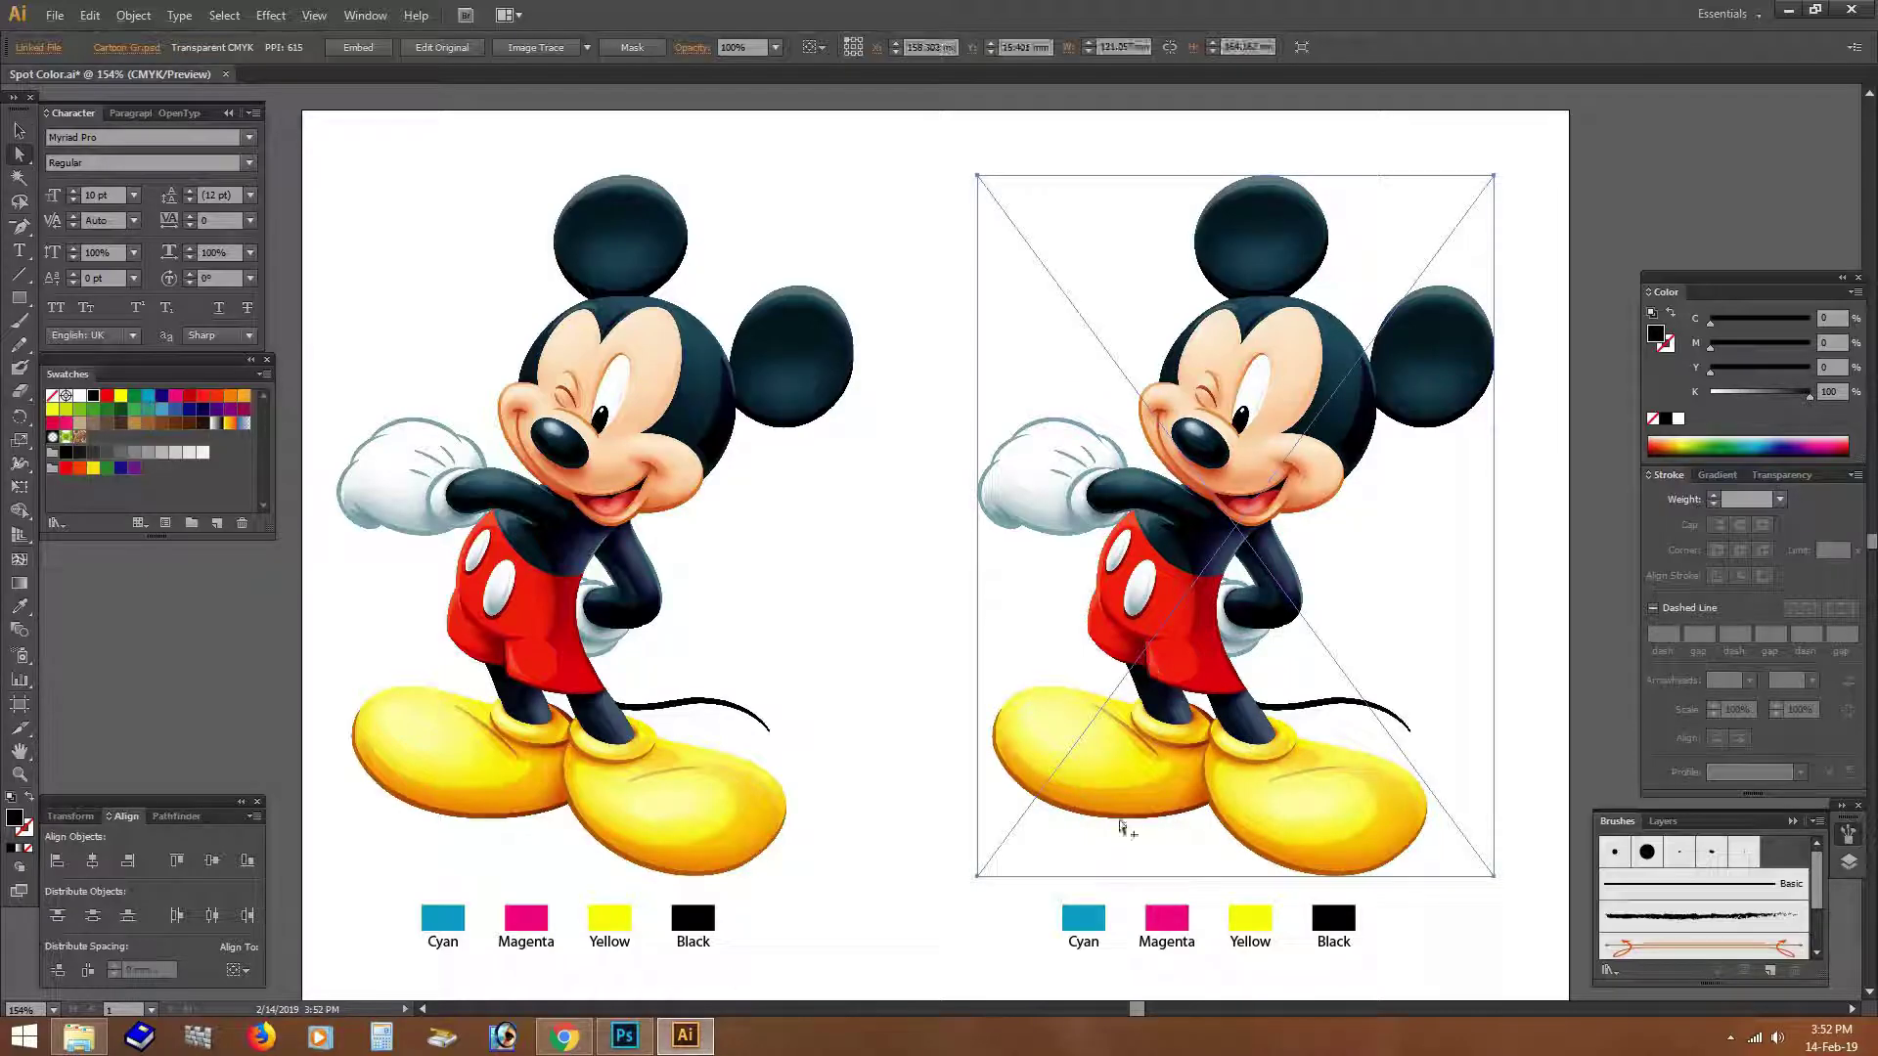
left_click(55, 15)
left_click(97, 300)
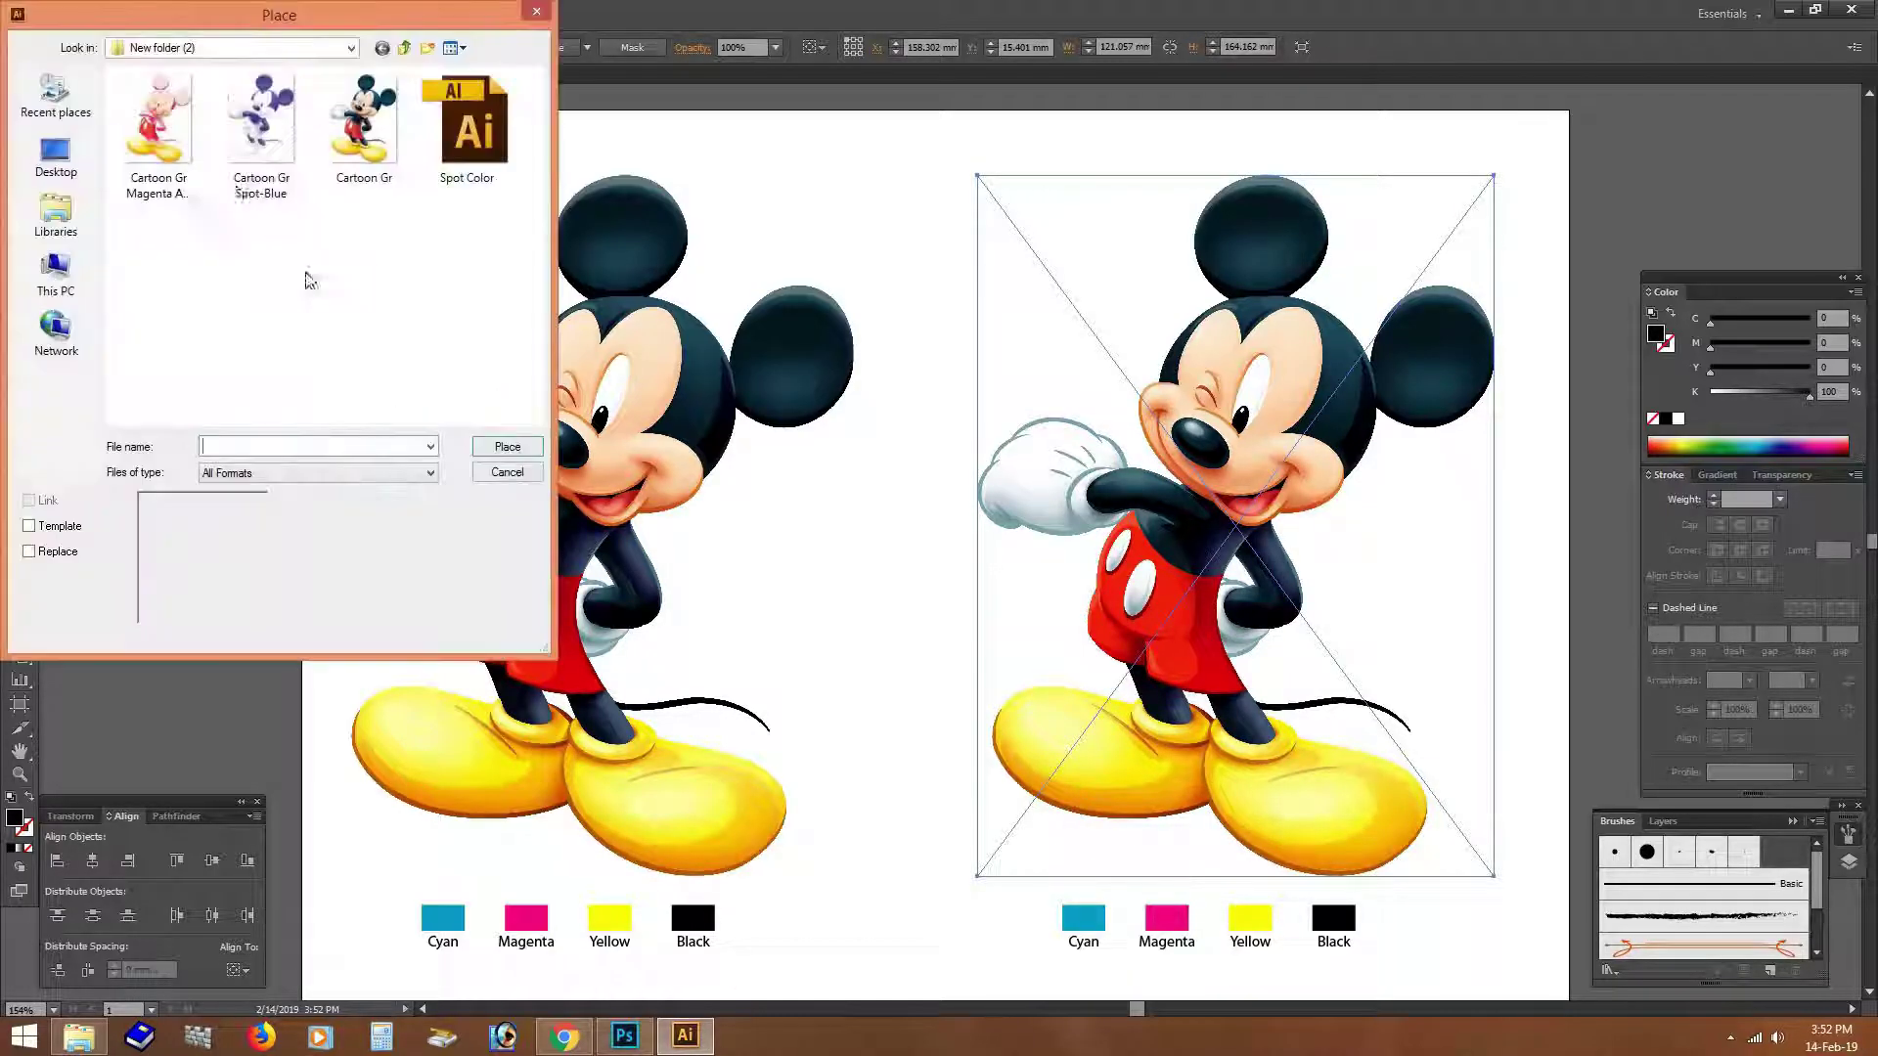
left_click(260, 186)
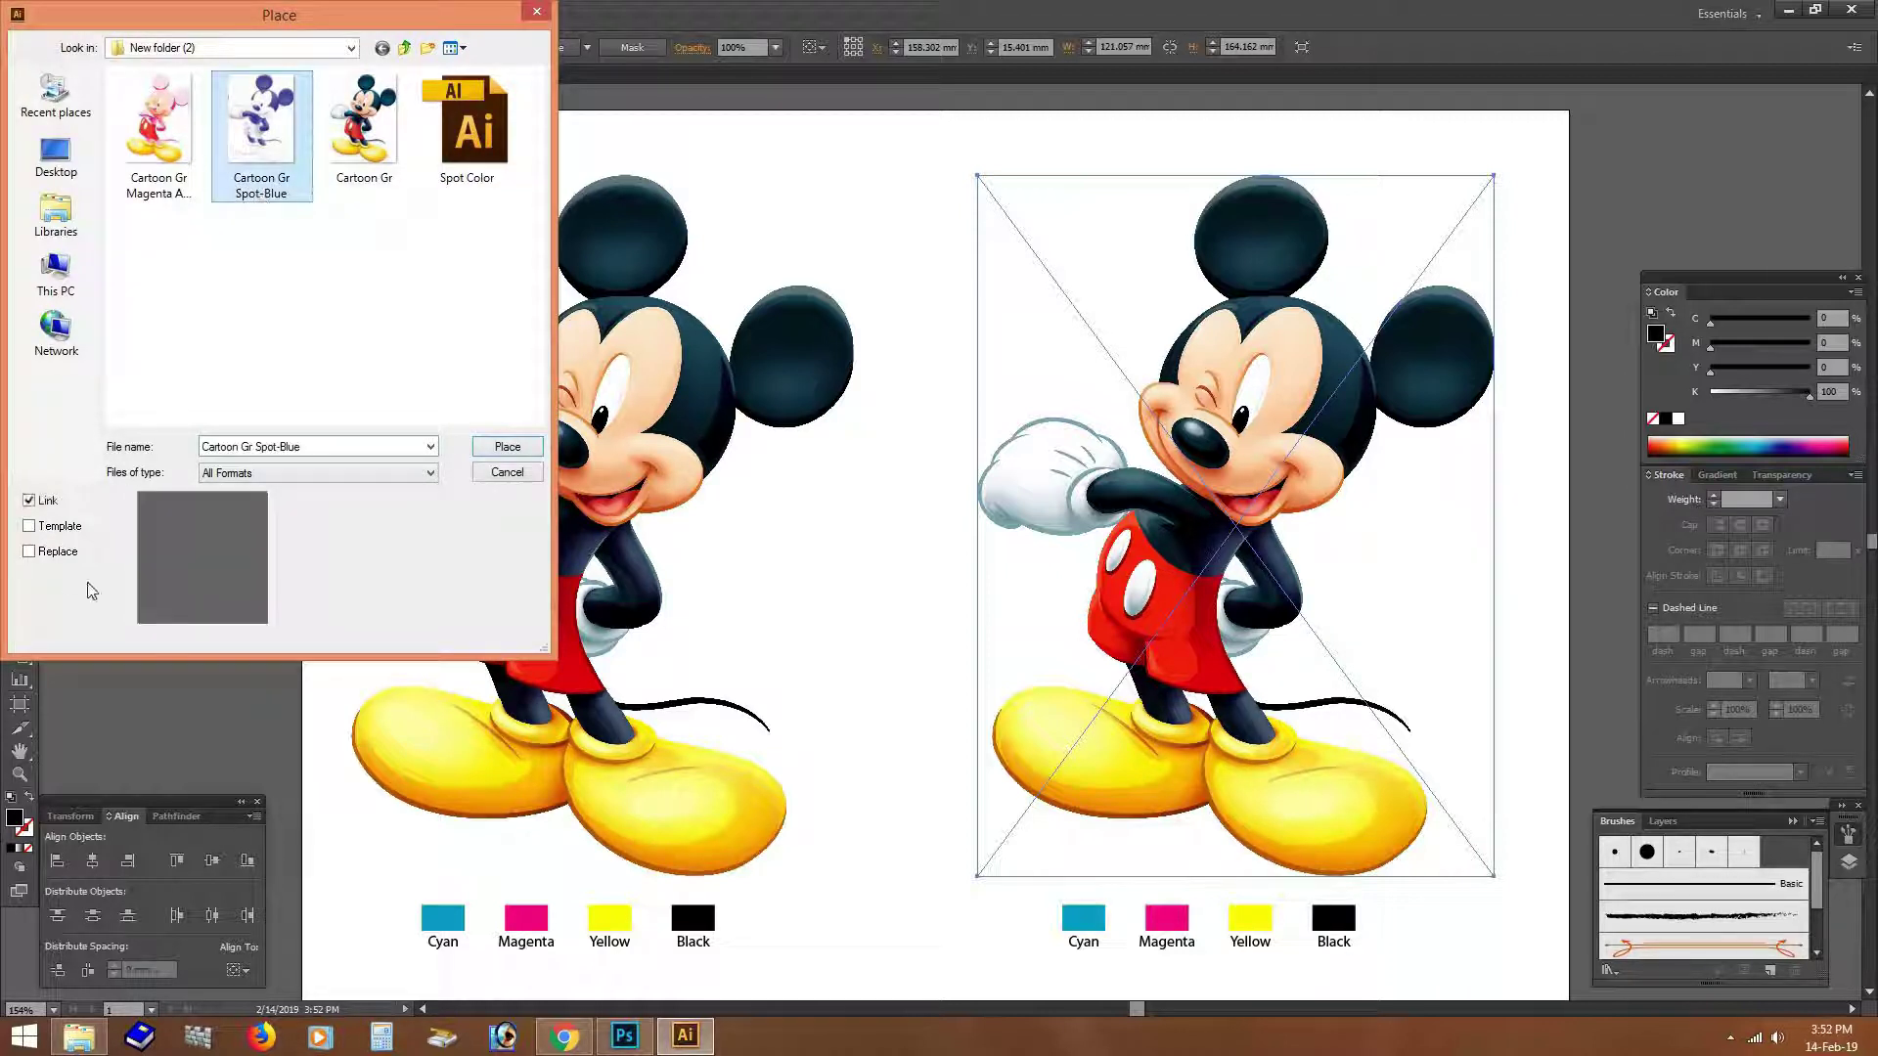
key("Return")
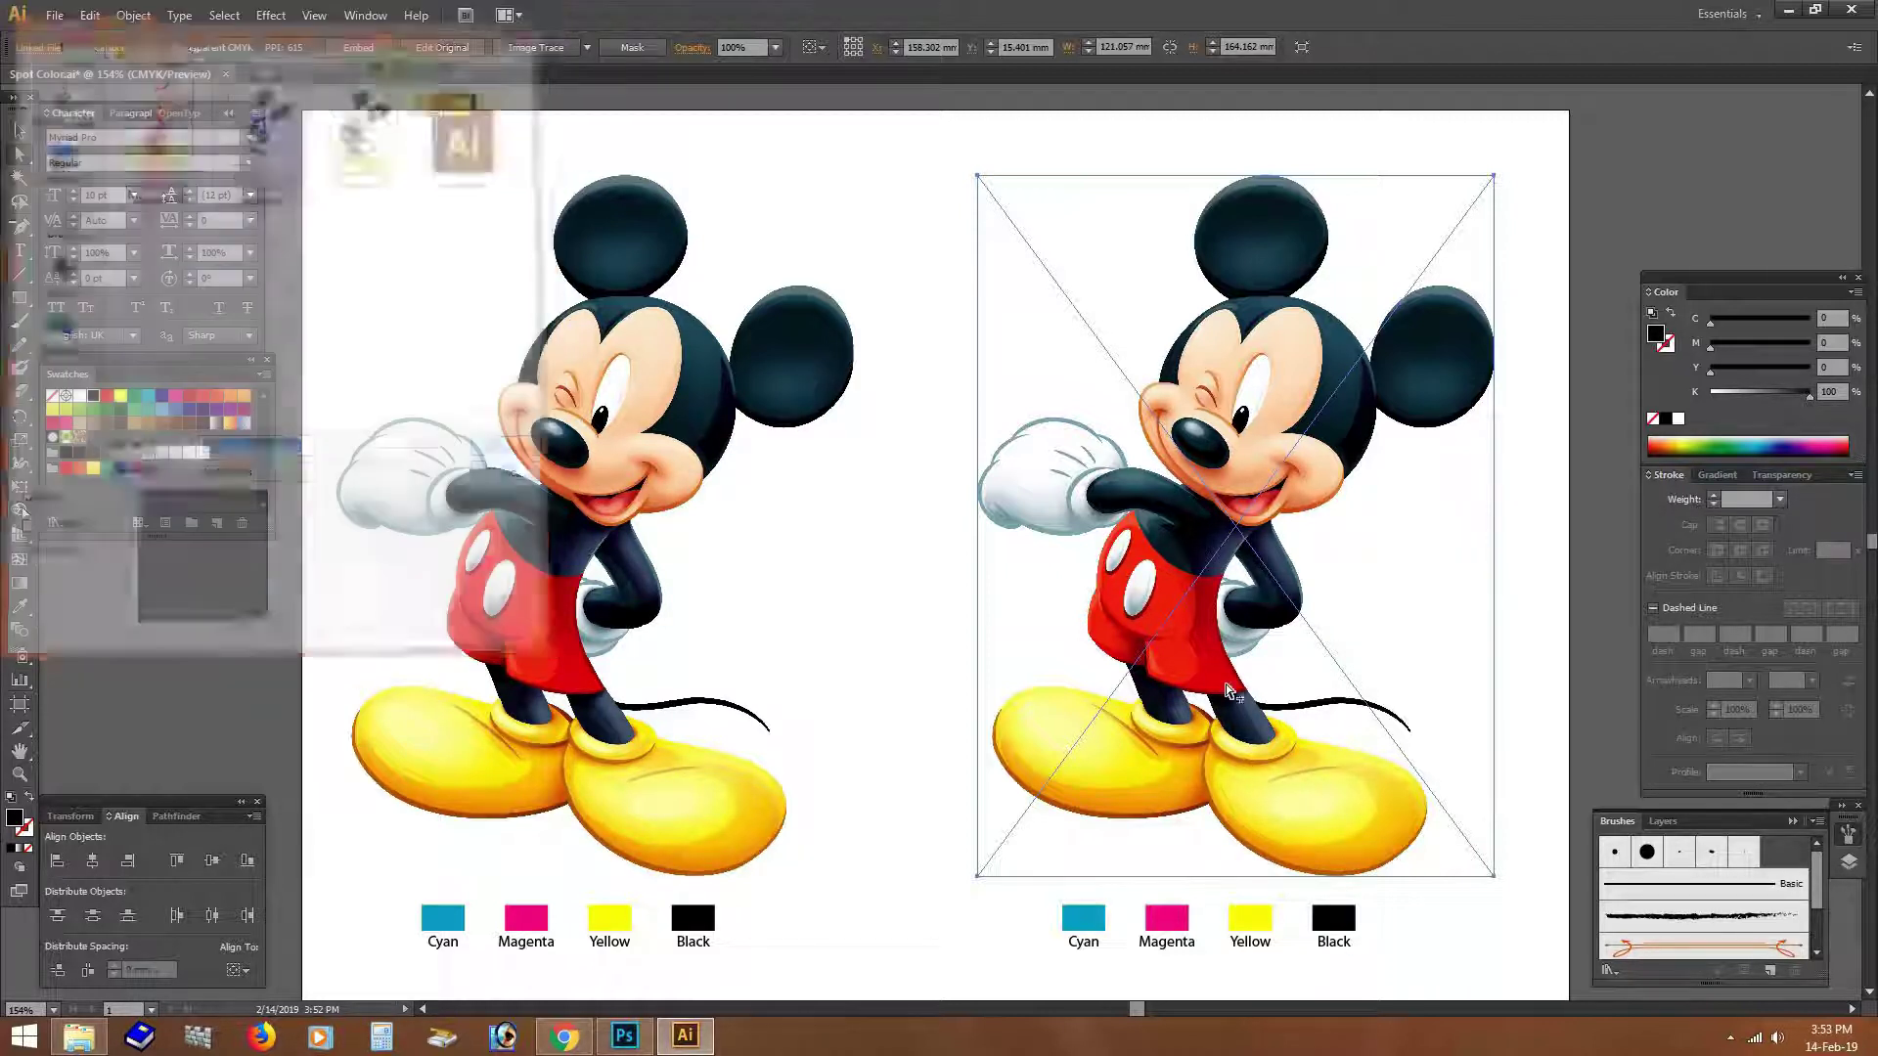
Step: Alt-drag a copy of the spot-blue Mickey left, align it, then undo the duplicate
key("alt")
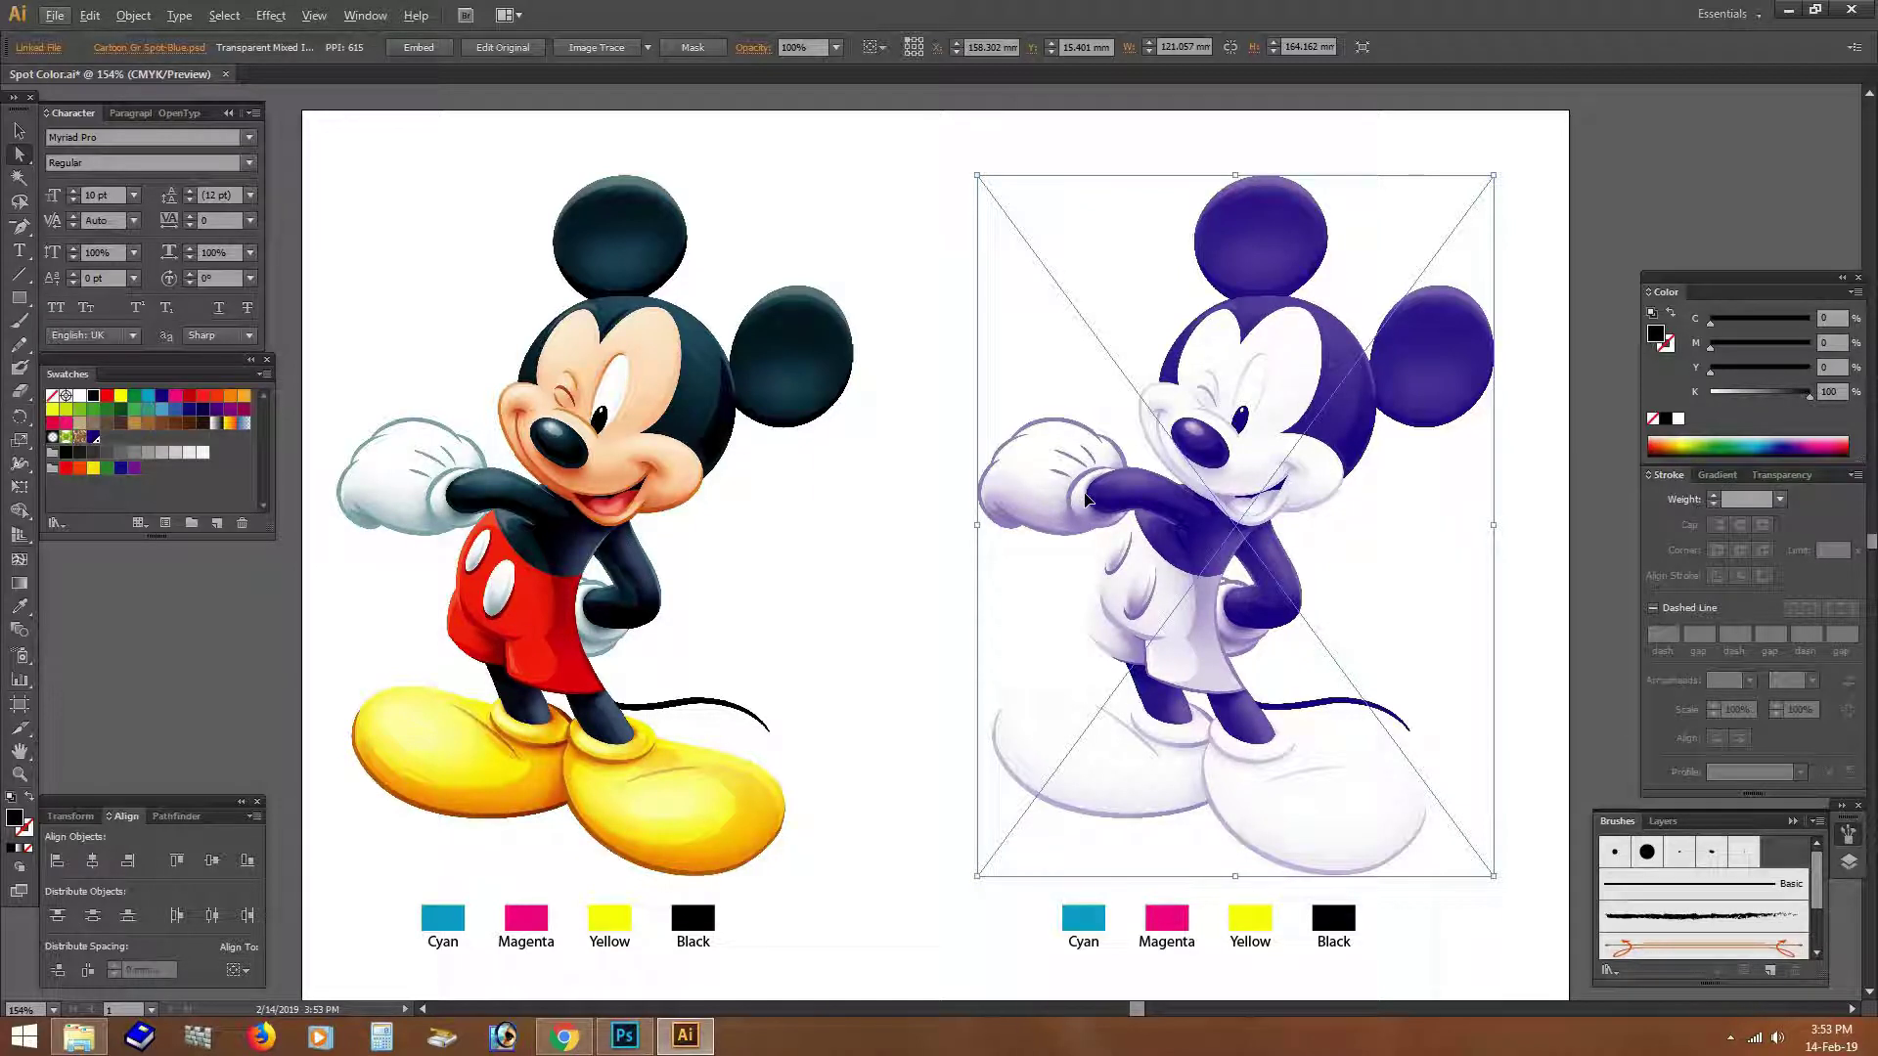
key("ctrl+shift+a")
left_click_drag(1084, 501, 780, 519)
left_click(1260, 493, "shift")
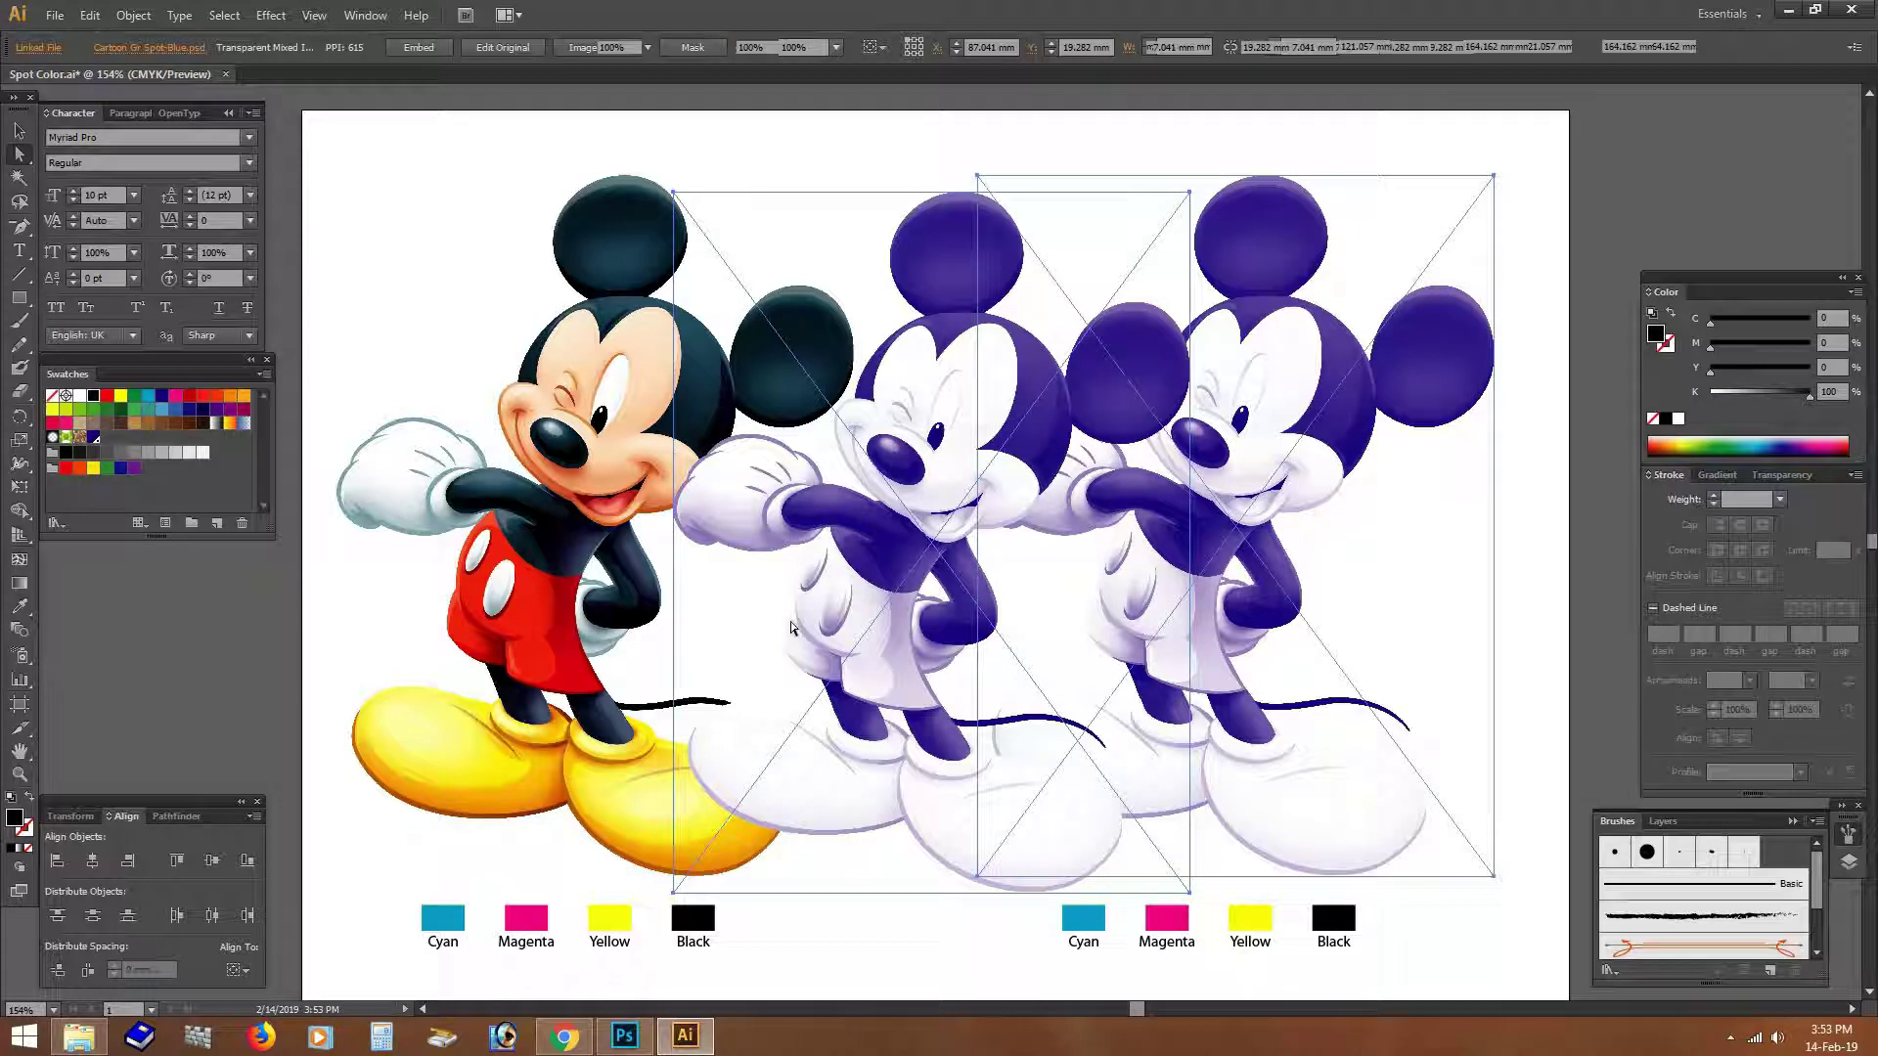
left_click(248, 861)
key("ctrl+z")
key("ctrl+z")
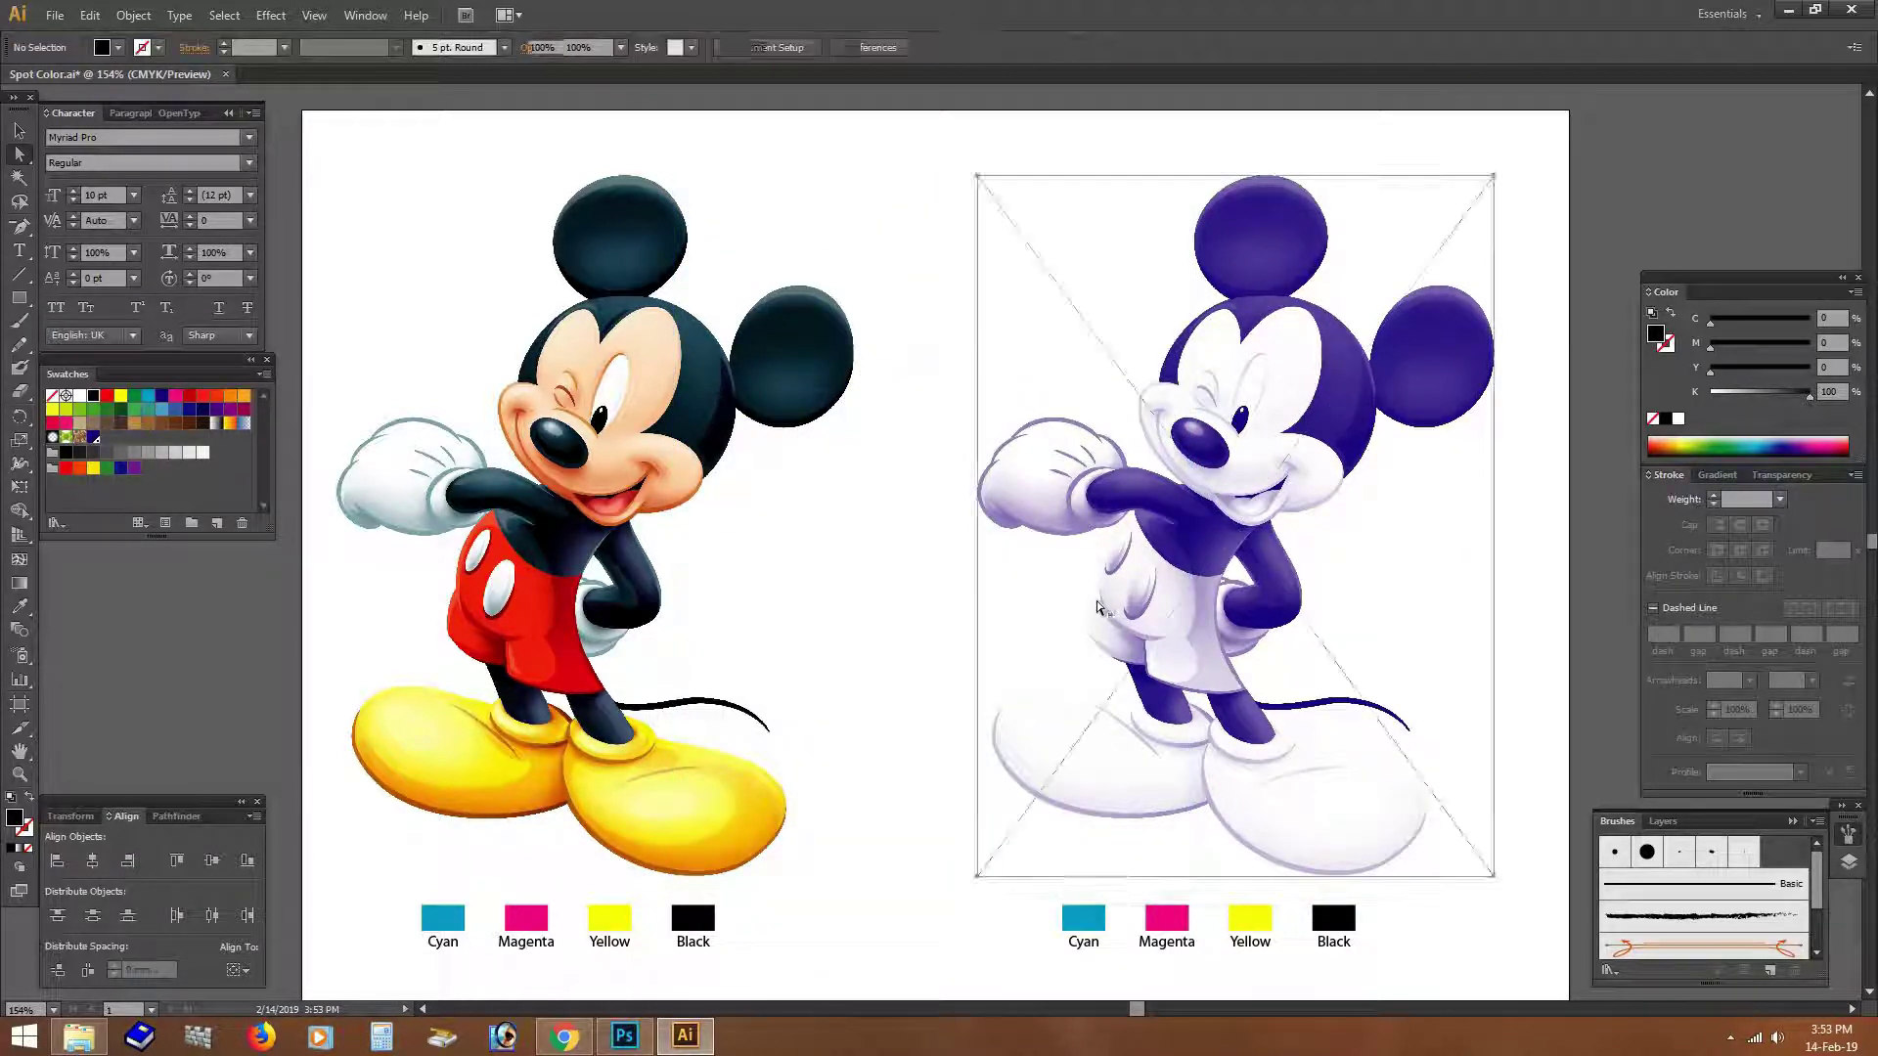
Step: Place Cartoon Gr Magenta And Yellow, replacing the selected spot-blue Mickey image
key("alt+f")
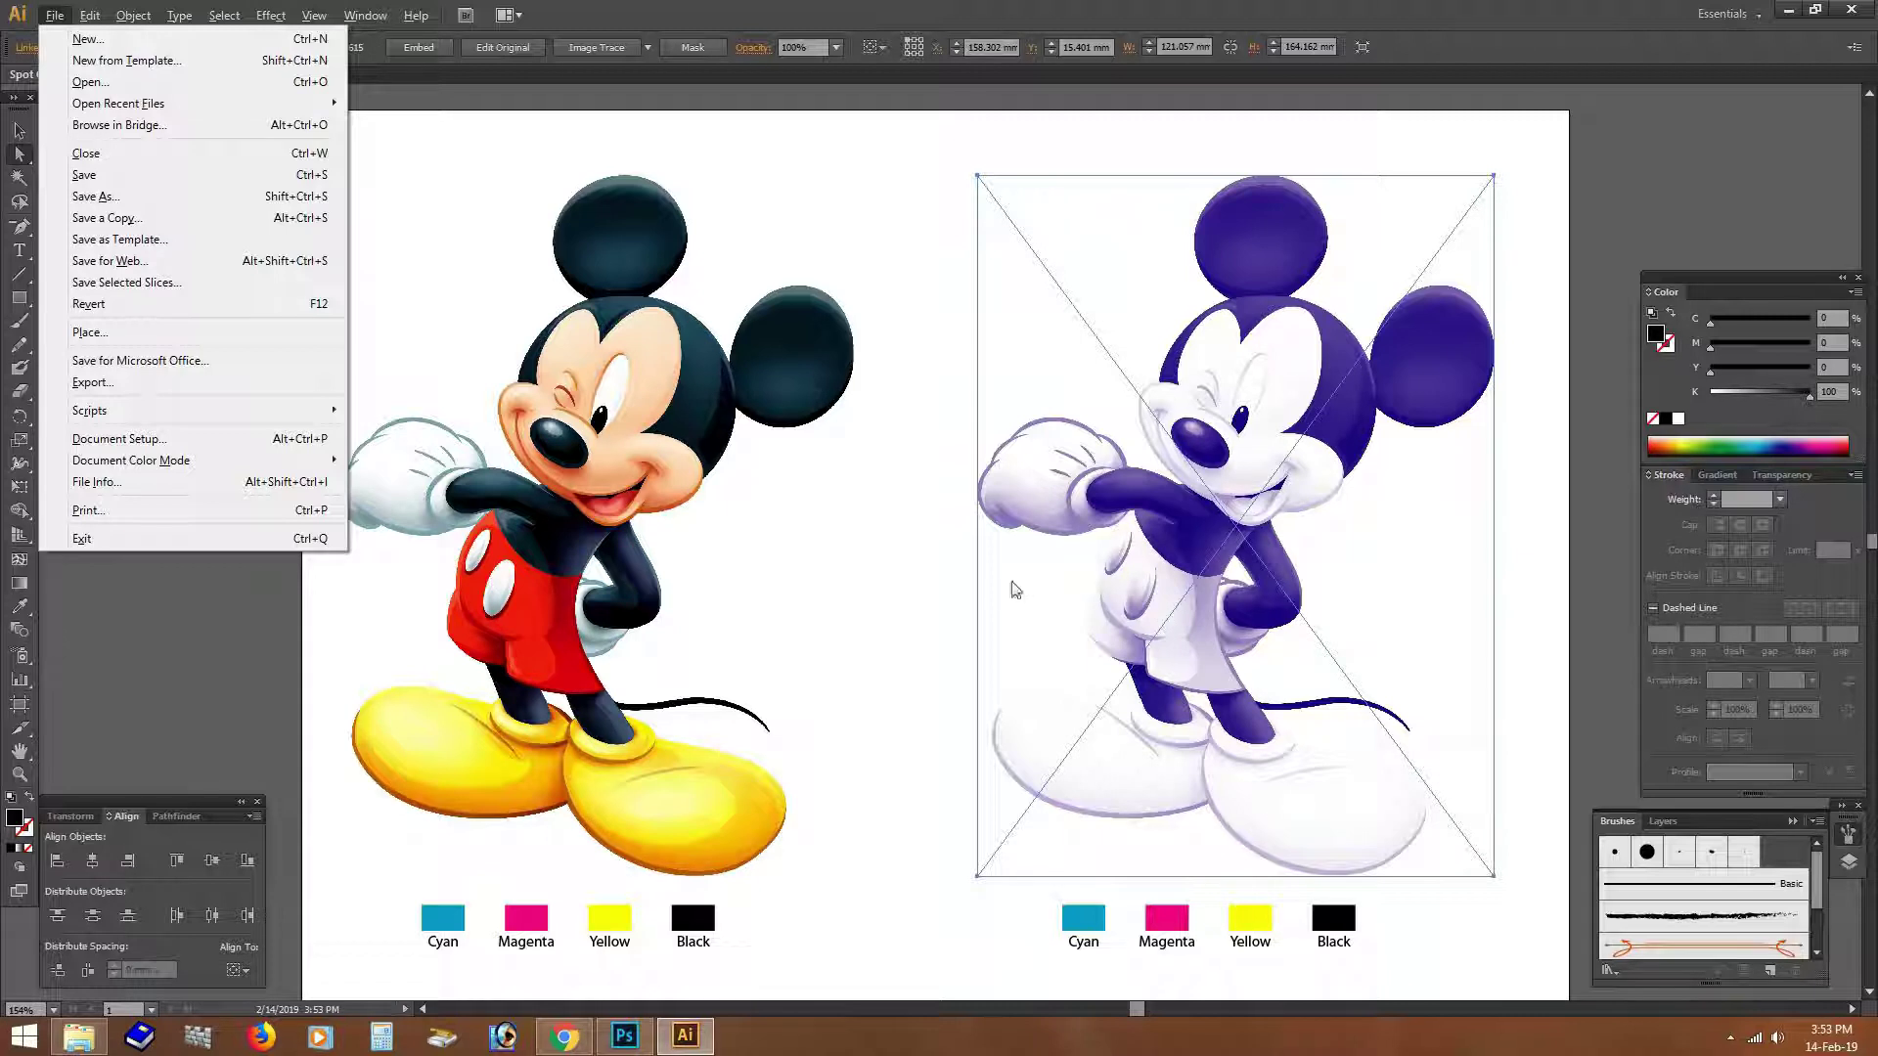
left_click(275, 336)
left_click(177, 173)
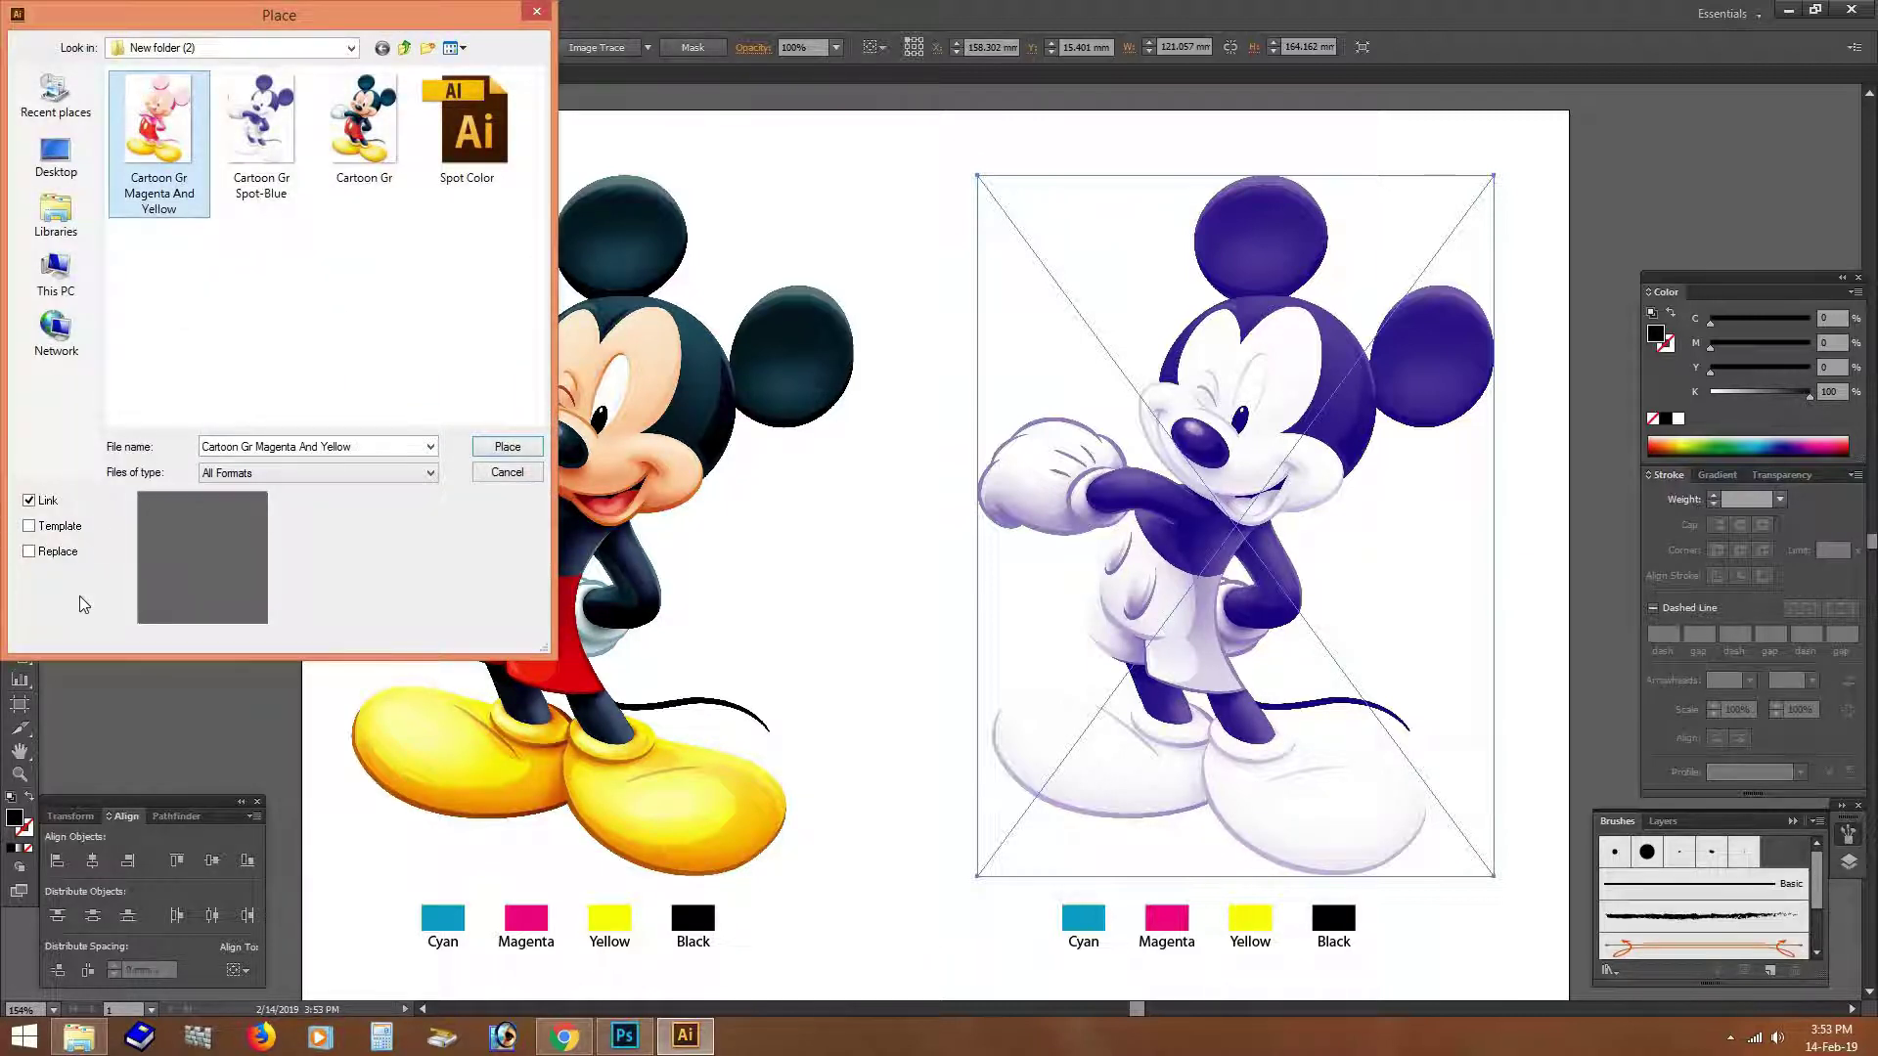
left_click(31, 551)
left_click(509, 455)
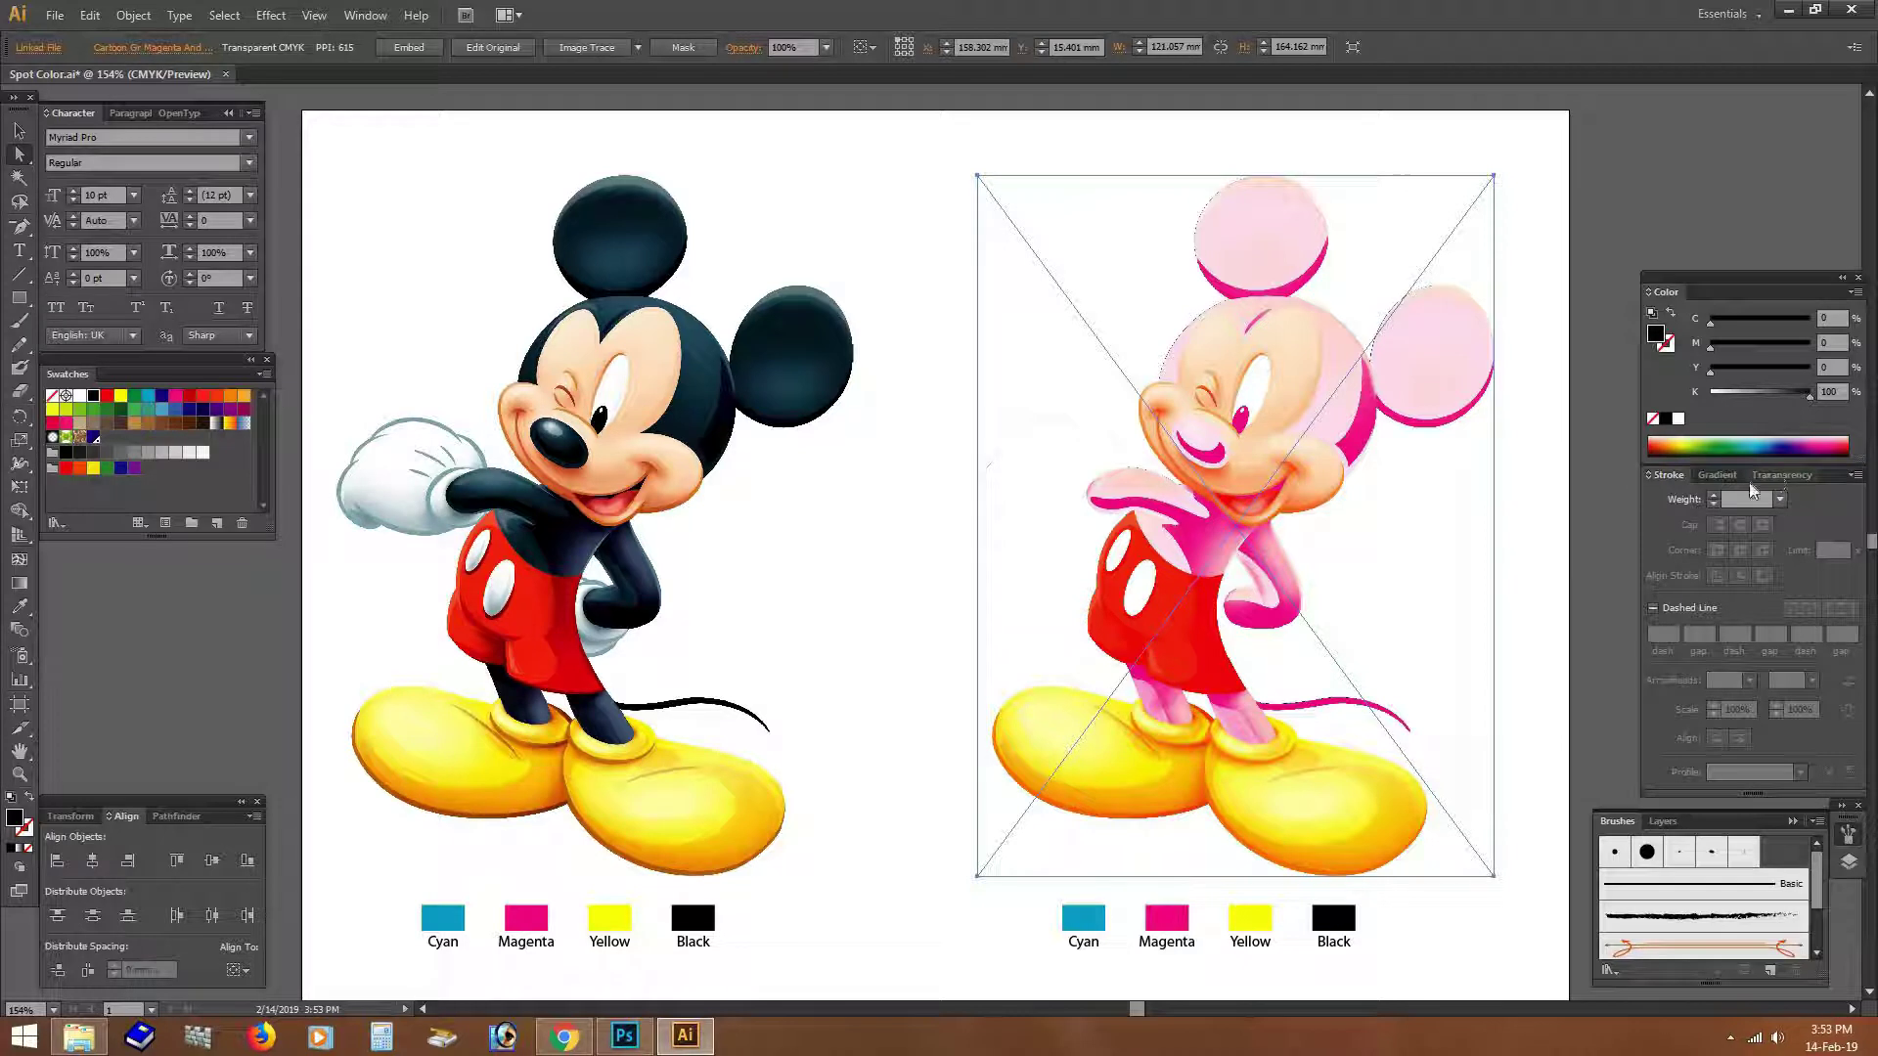
Step: Set the placed image's transparency blend mode to Multiply, then deselect it
left_click(1781, 474)
left_click(1692, 499)
left_click(1692, 571)
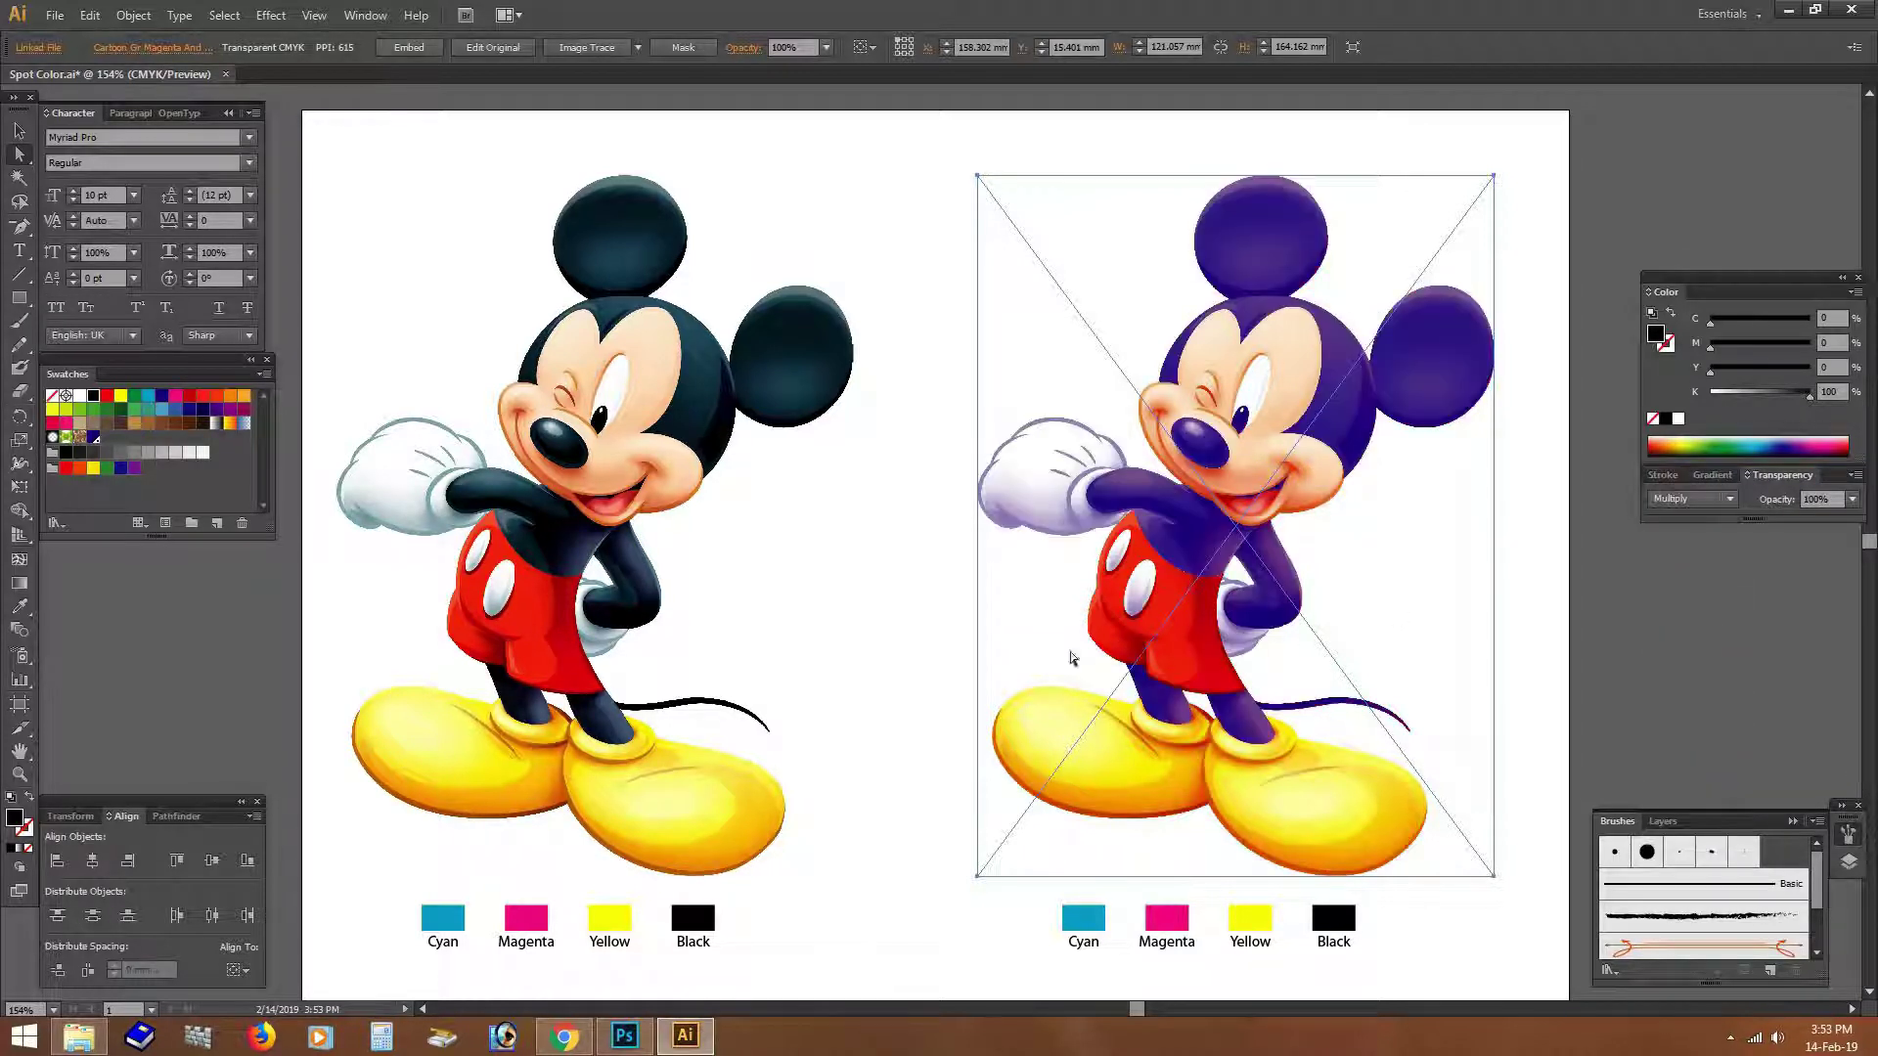
left_click(1091, 945)
Step: Retype the right-hand Cyan label as Spot-Blue
key("v")
left_click_drag(1533, 817, 1303, 745)
left_click(1096, 955)
key("t")
double_click(1084, 943)
type("Spot")
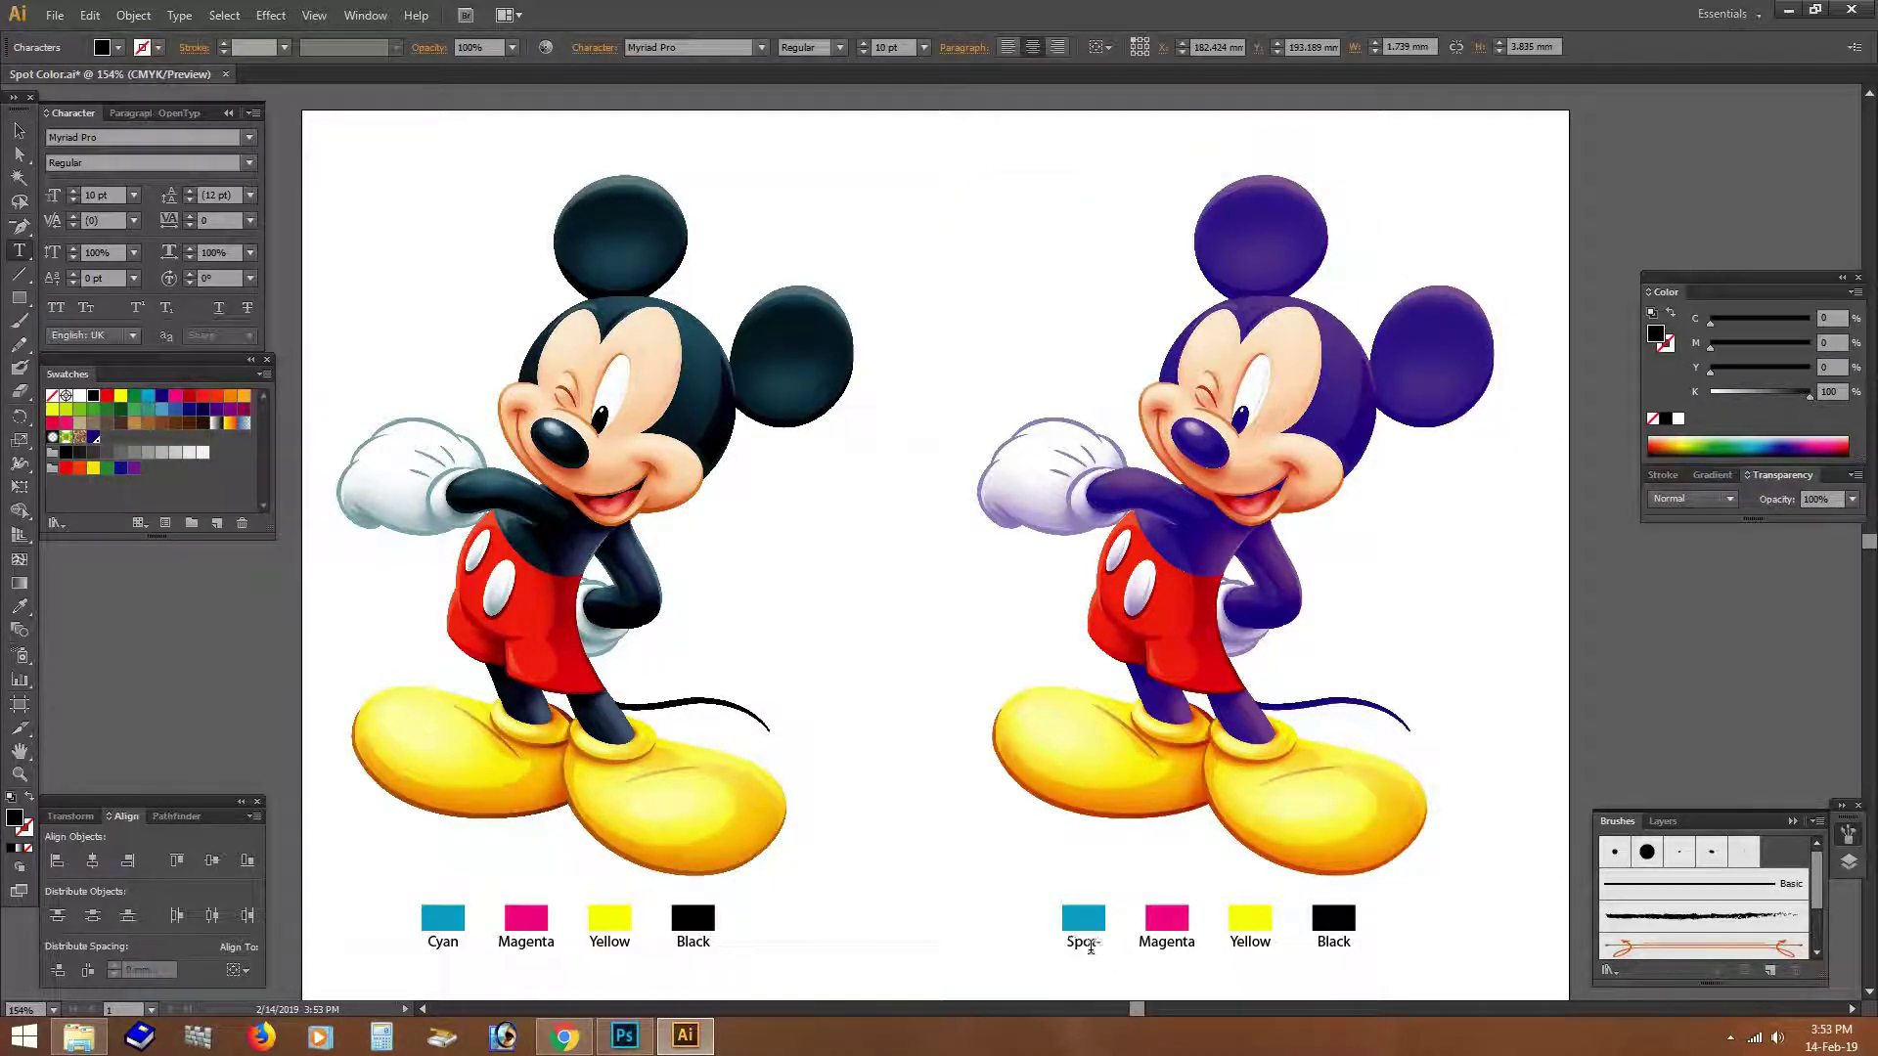
type("lue")
left_click(1370, 959, "ctrl")
Step: Delete the right Black chip and label, and fill the square above Spot-Blue with the Spot-Blue swatch
left_click_drag(1347, 937, 1306, 895)
key("Delete")
left_click(1084, 917)
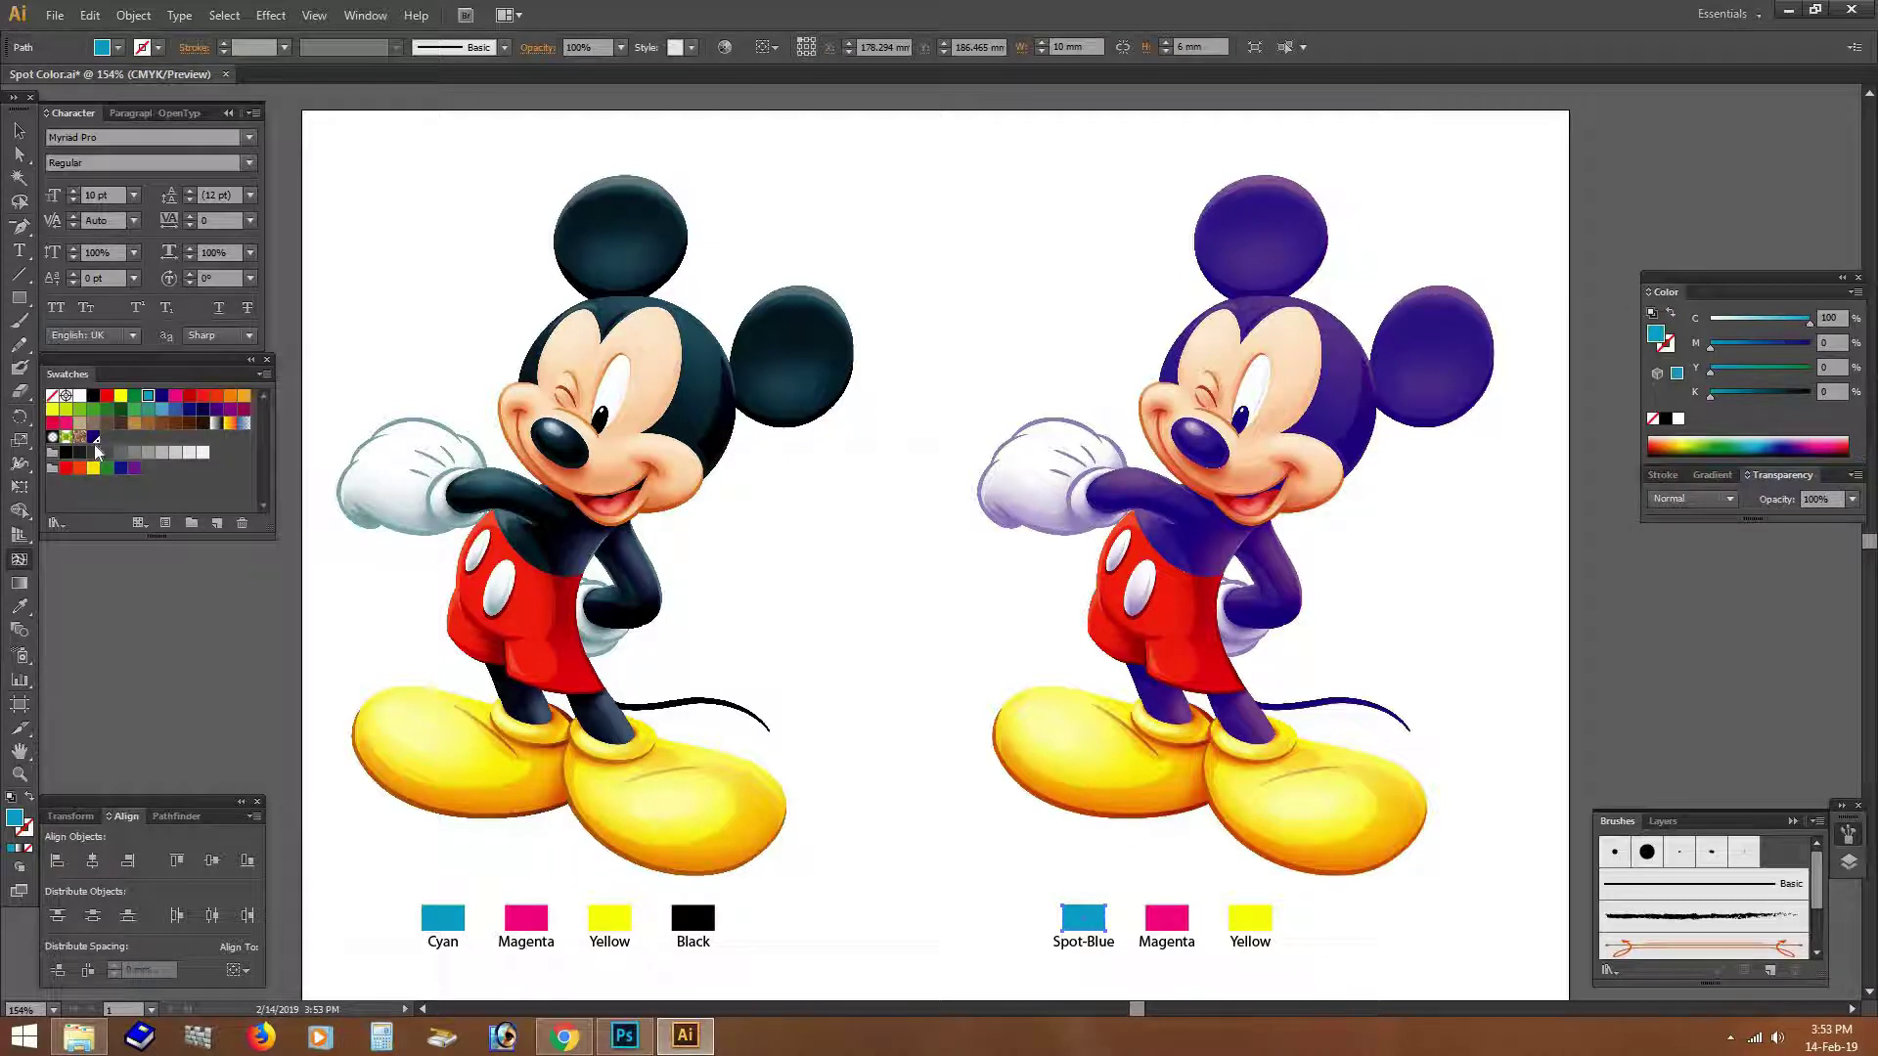
left_click(94, 438)
key("a")
left_click(289, 748)
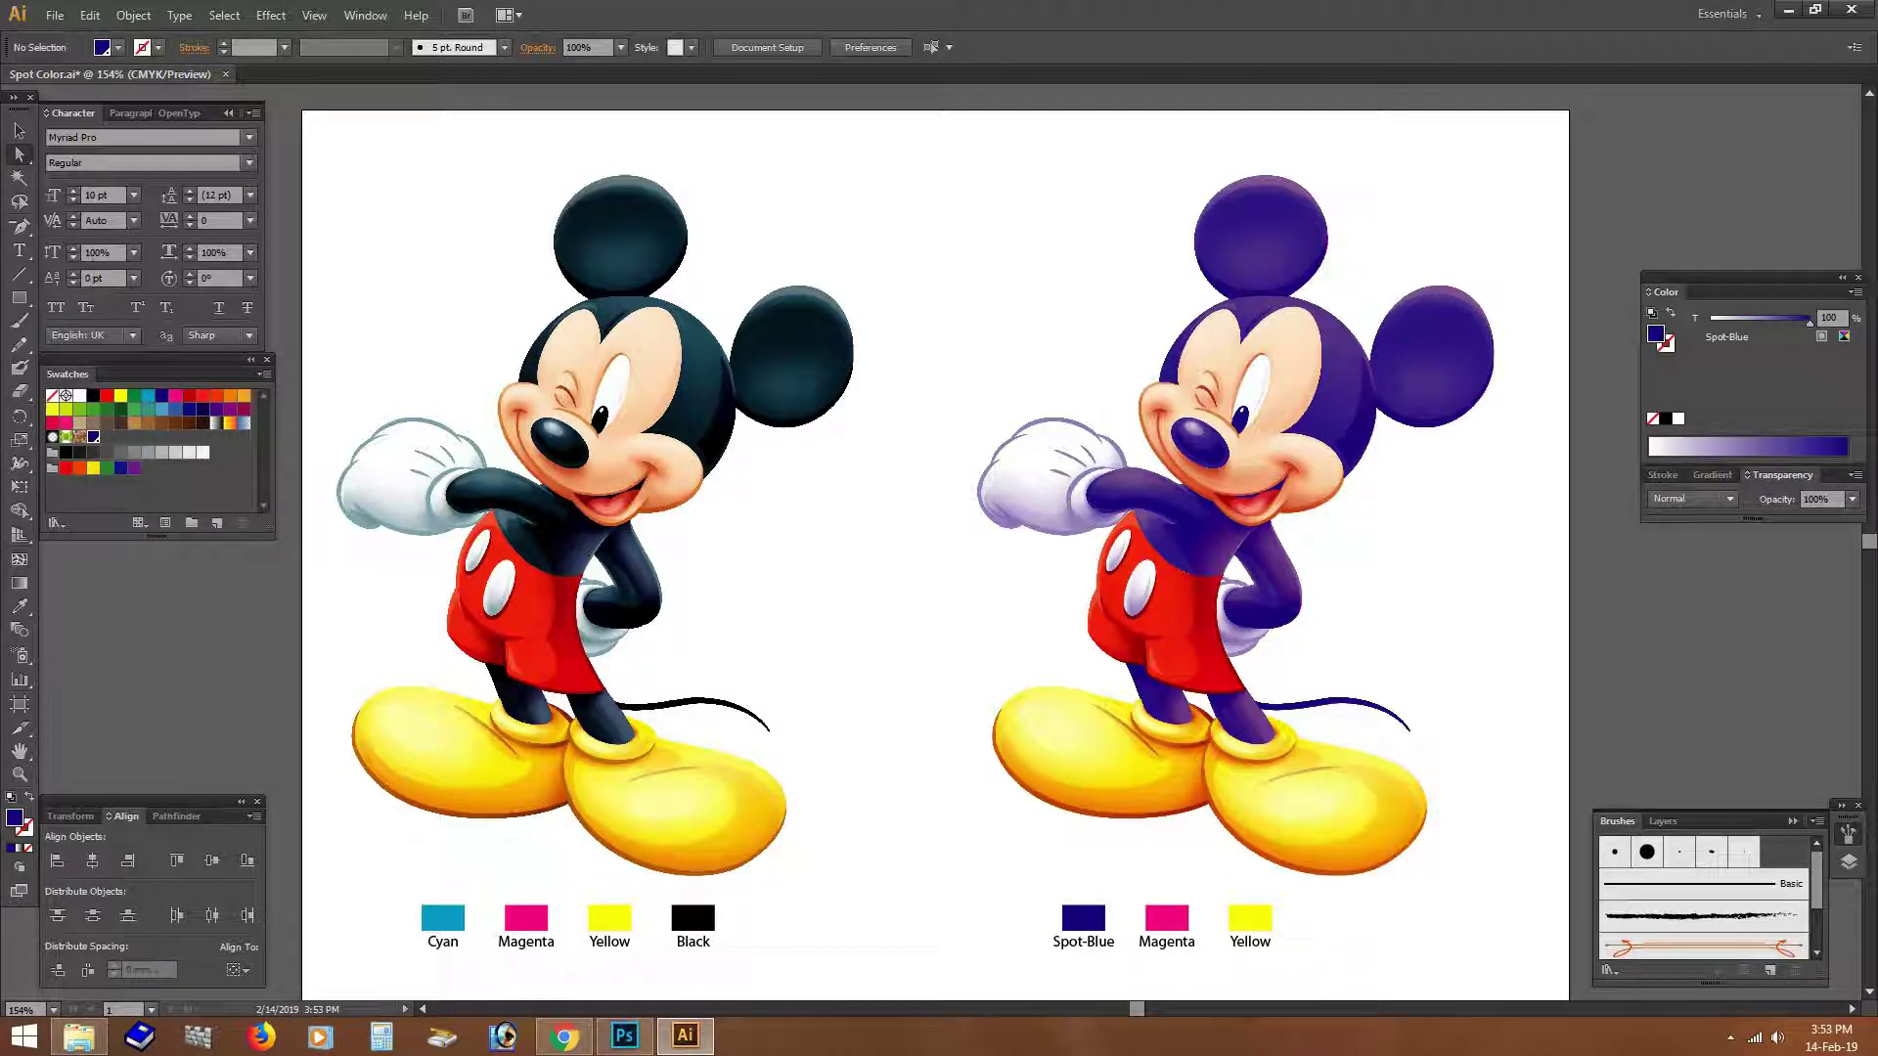
Step: Open Separations Preview with Overprint Preview on, and toggle the Black plate off and on
left_click(365, 14)
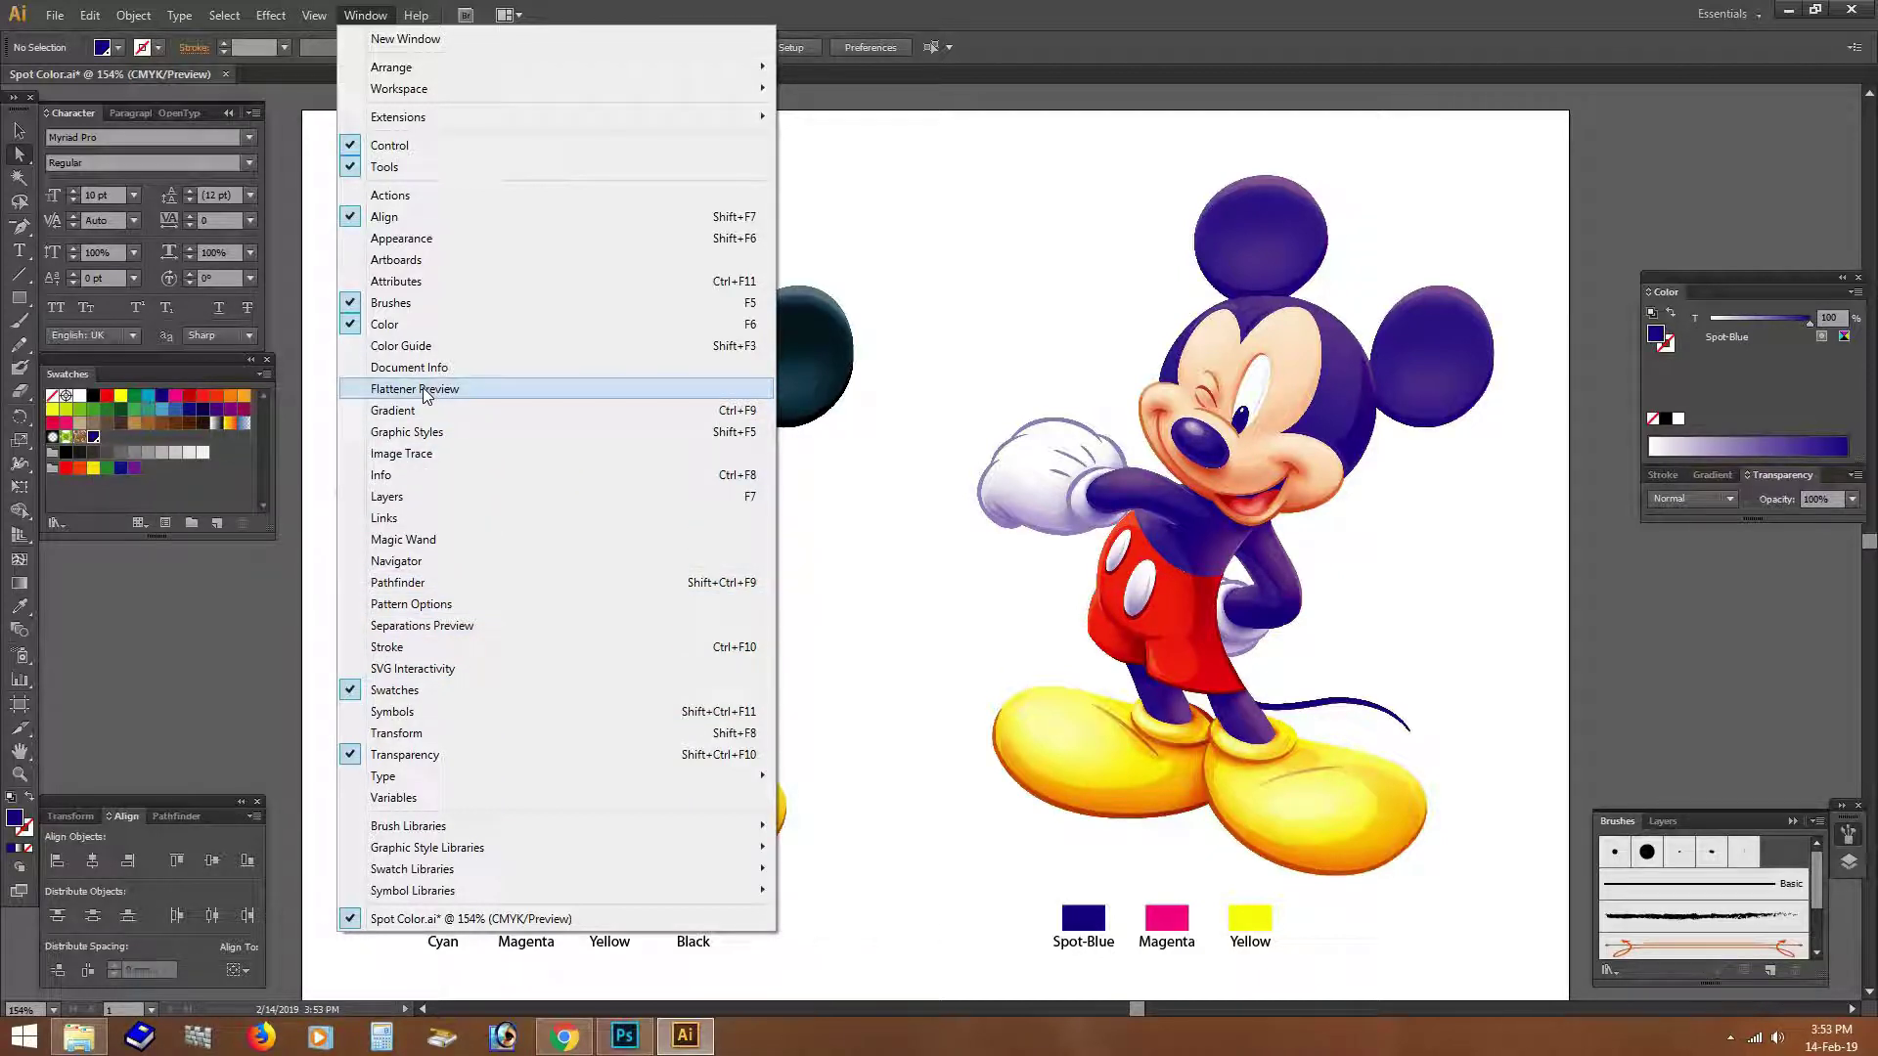
left_click(447, 631)
left_click(104, 231)
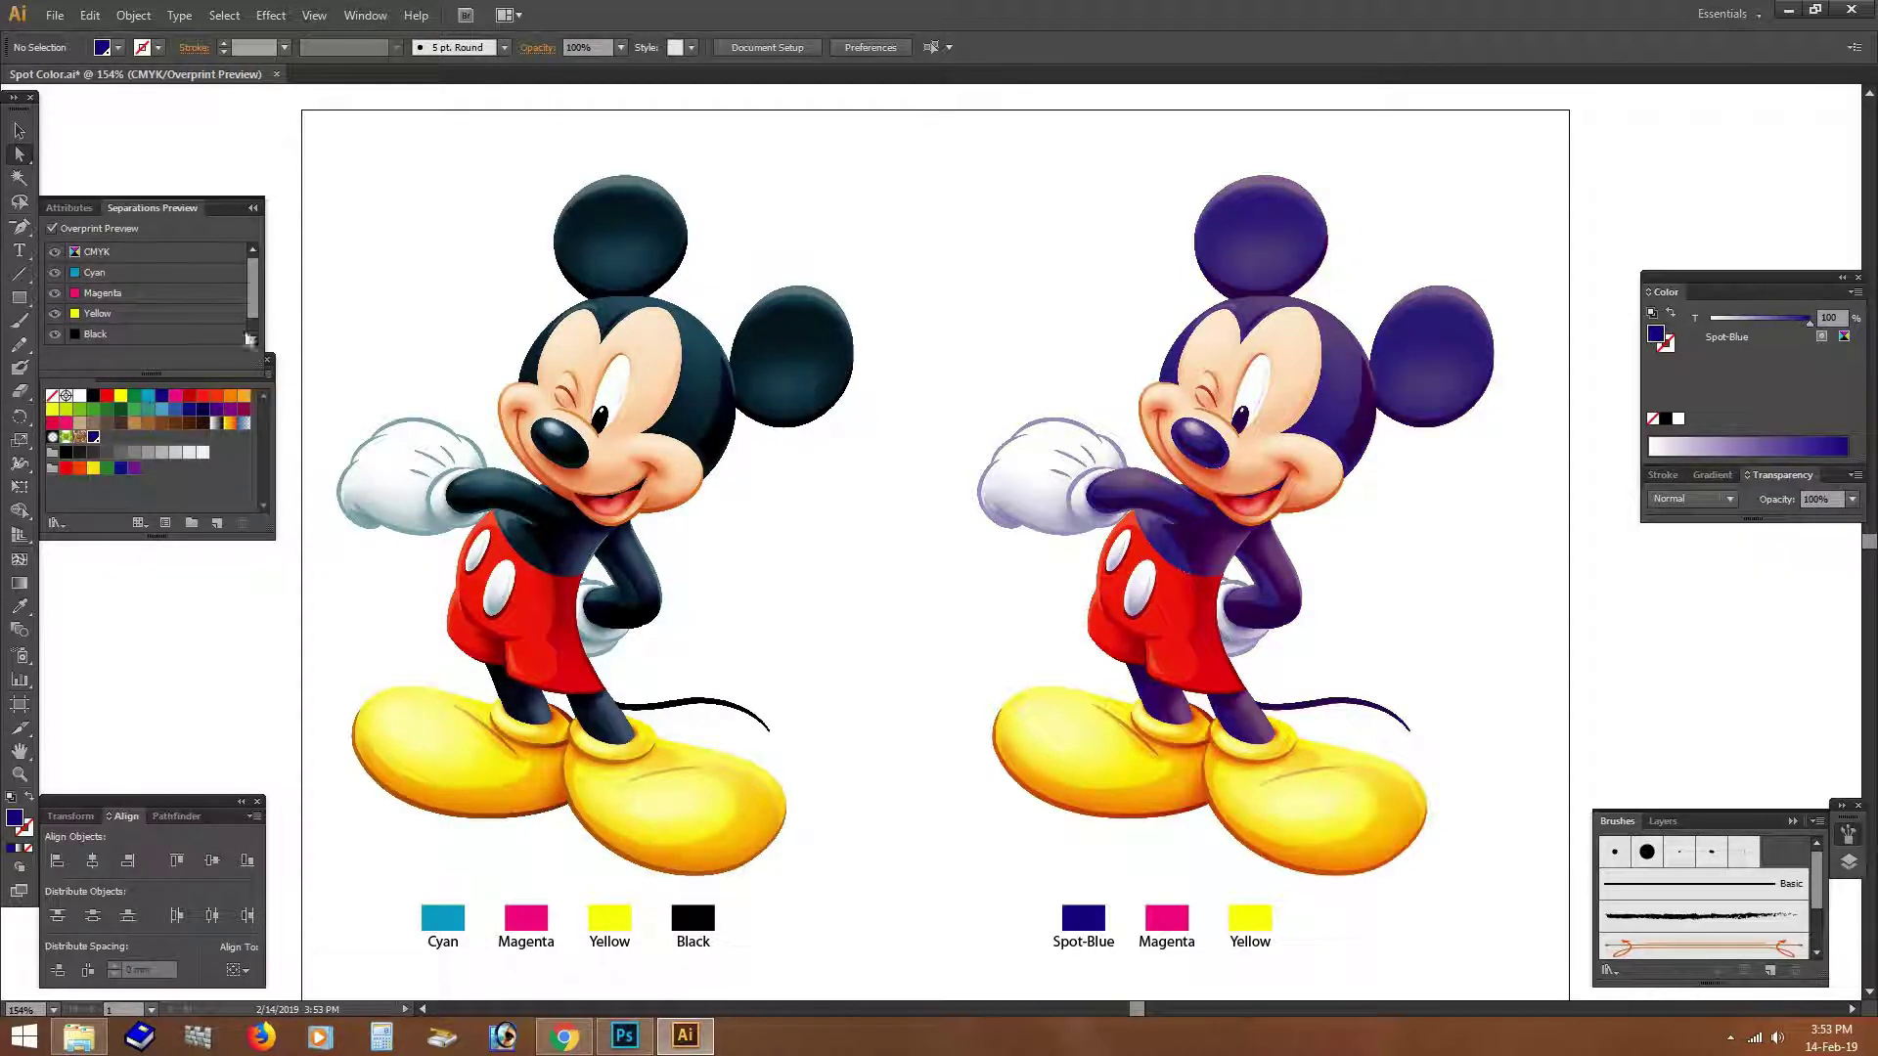
left_click(47, 331)
left_click(47, 332)
left_click(51, 338)
Step: Hide the Magenta plate, show all plates again, and turn off Overprint Preview
scroll(91, 335, "down", 1)
scroll(64, 333, "up", 1)
left_click(55, 293)
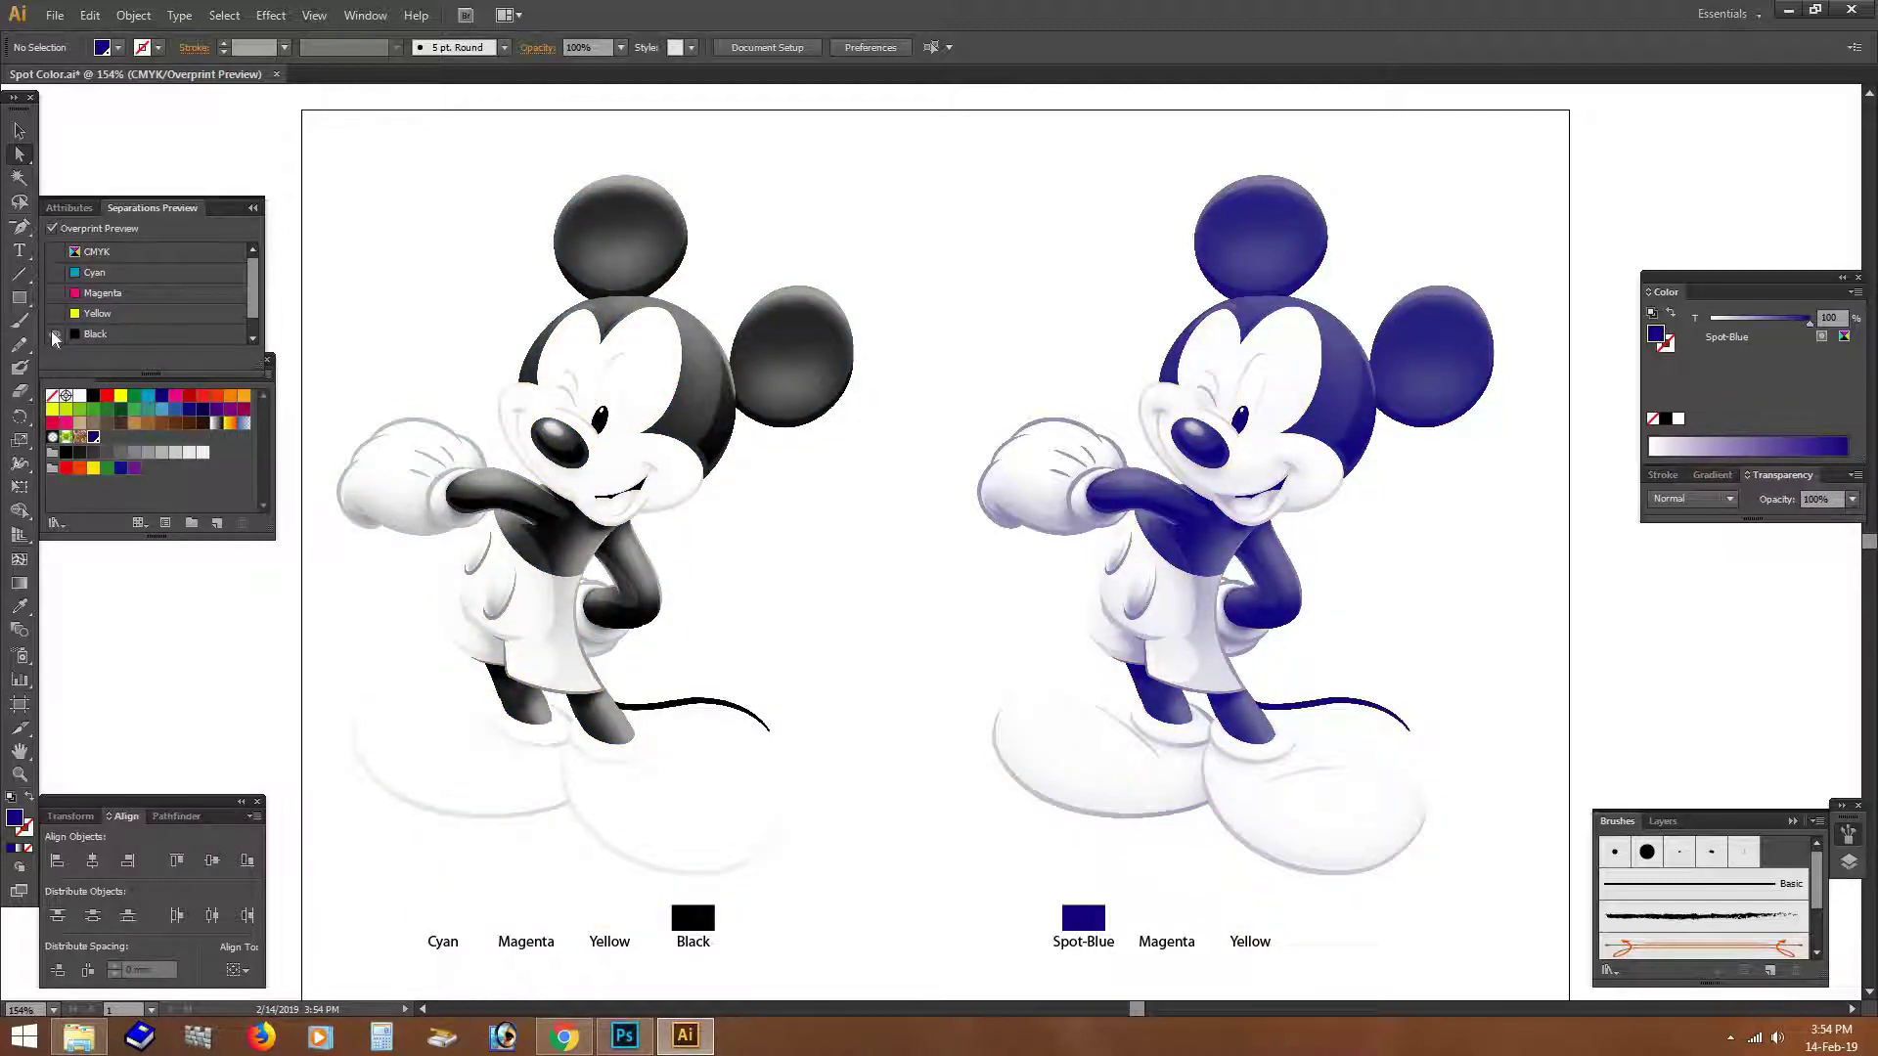
left_click(54, 251)
left_click(57, 229)
key("v")
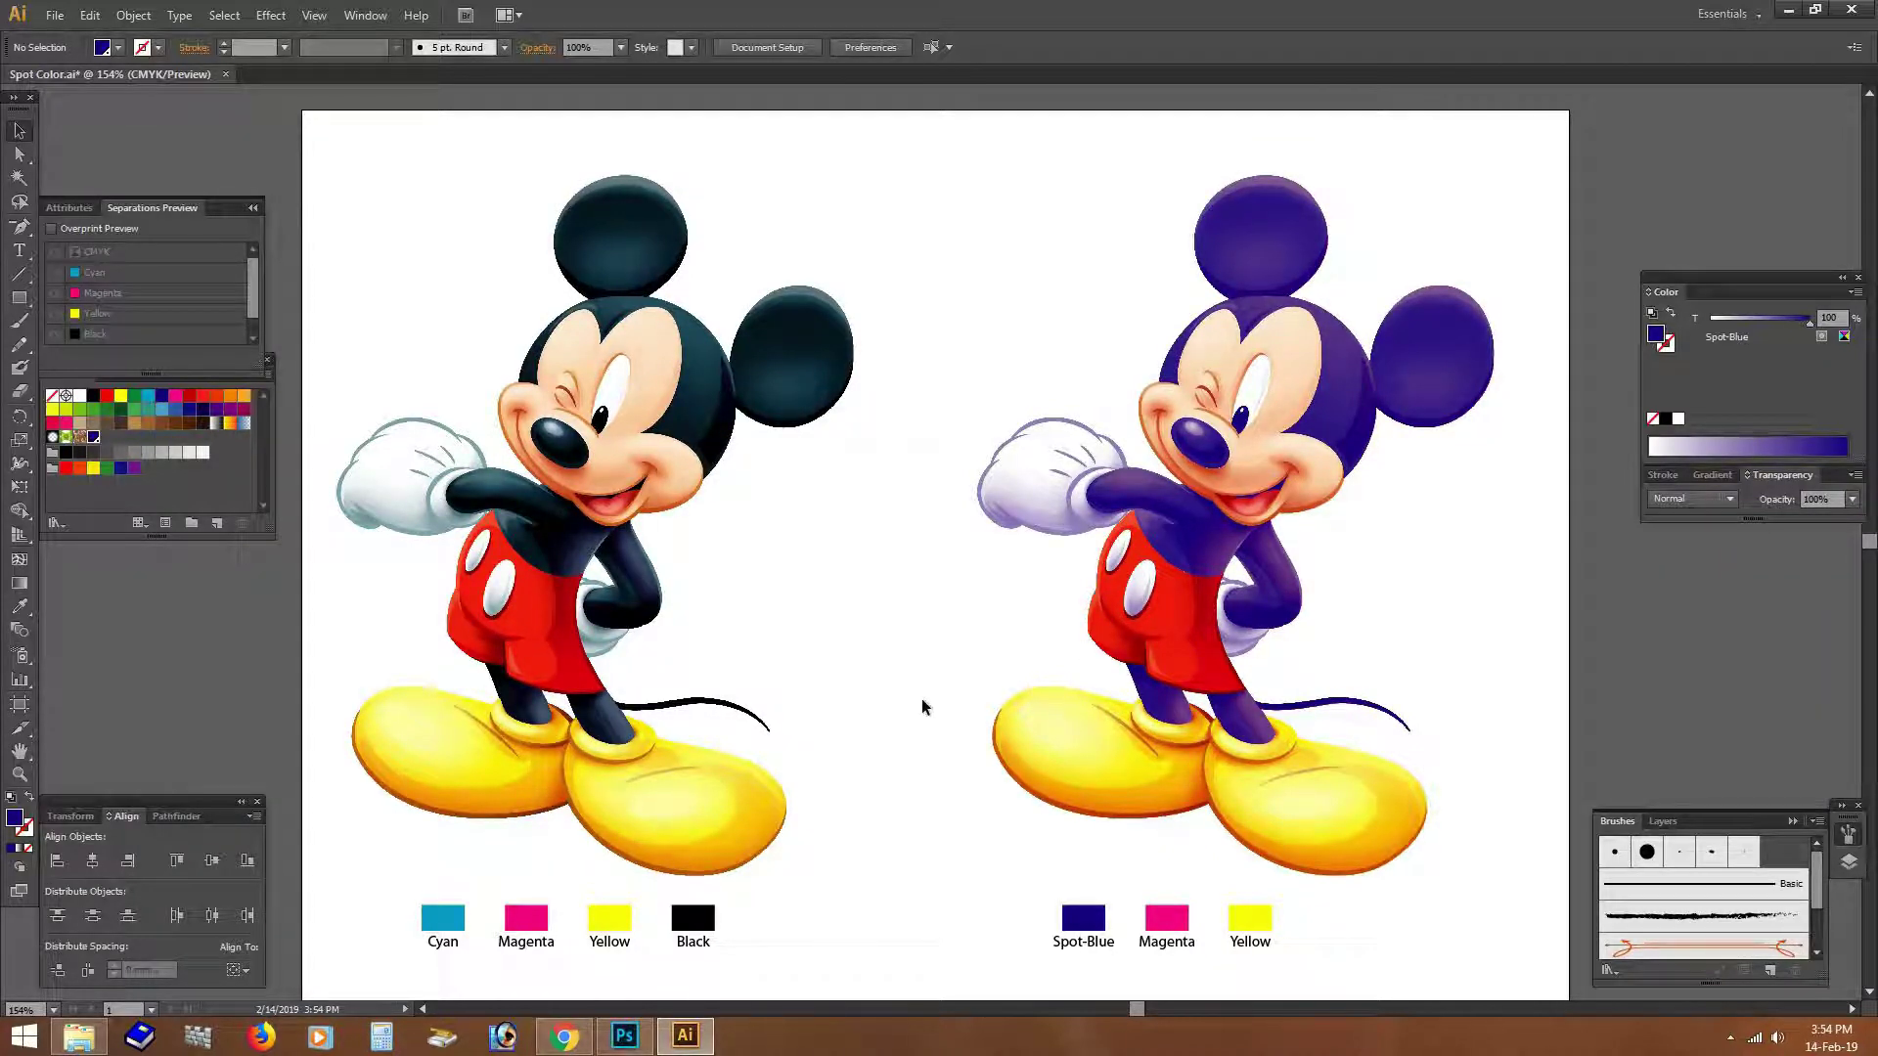
double_click(93, 437)
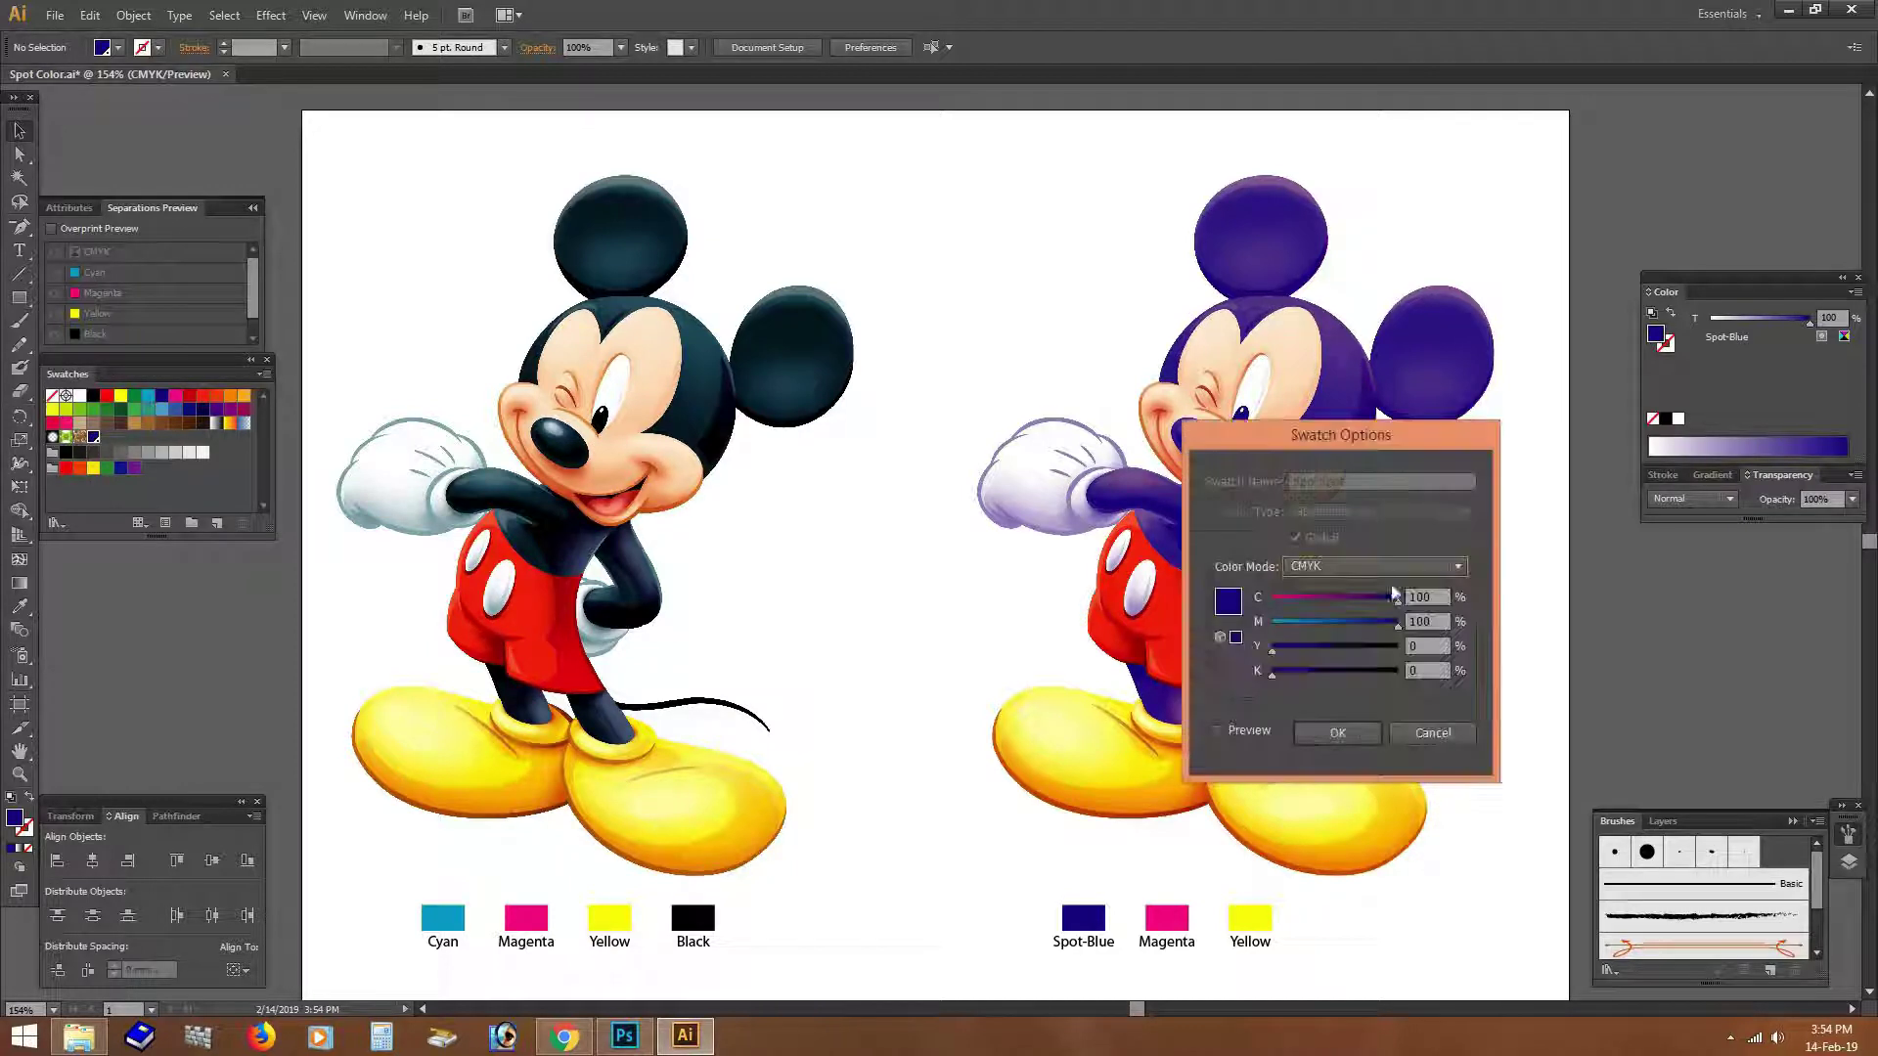
left_click(460, 724)
double_click(631, 612)
type("0")
key("Tab")
type("100")
key("Tab")
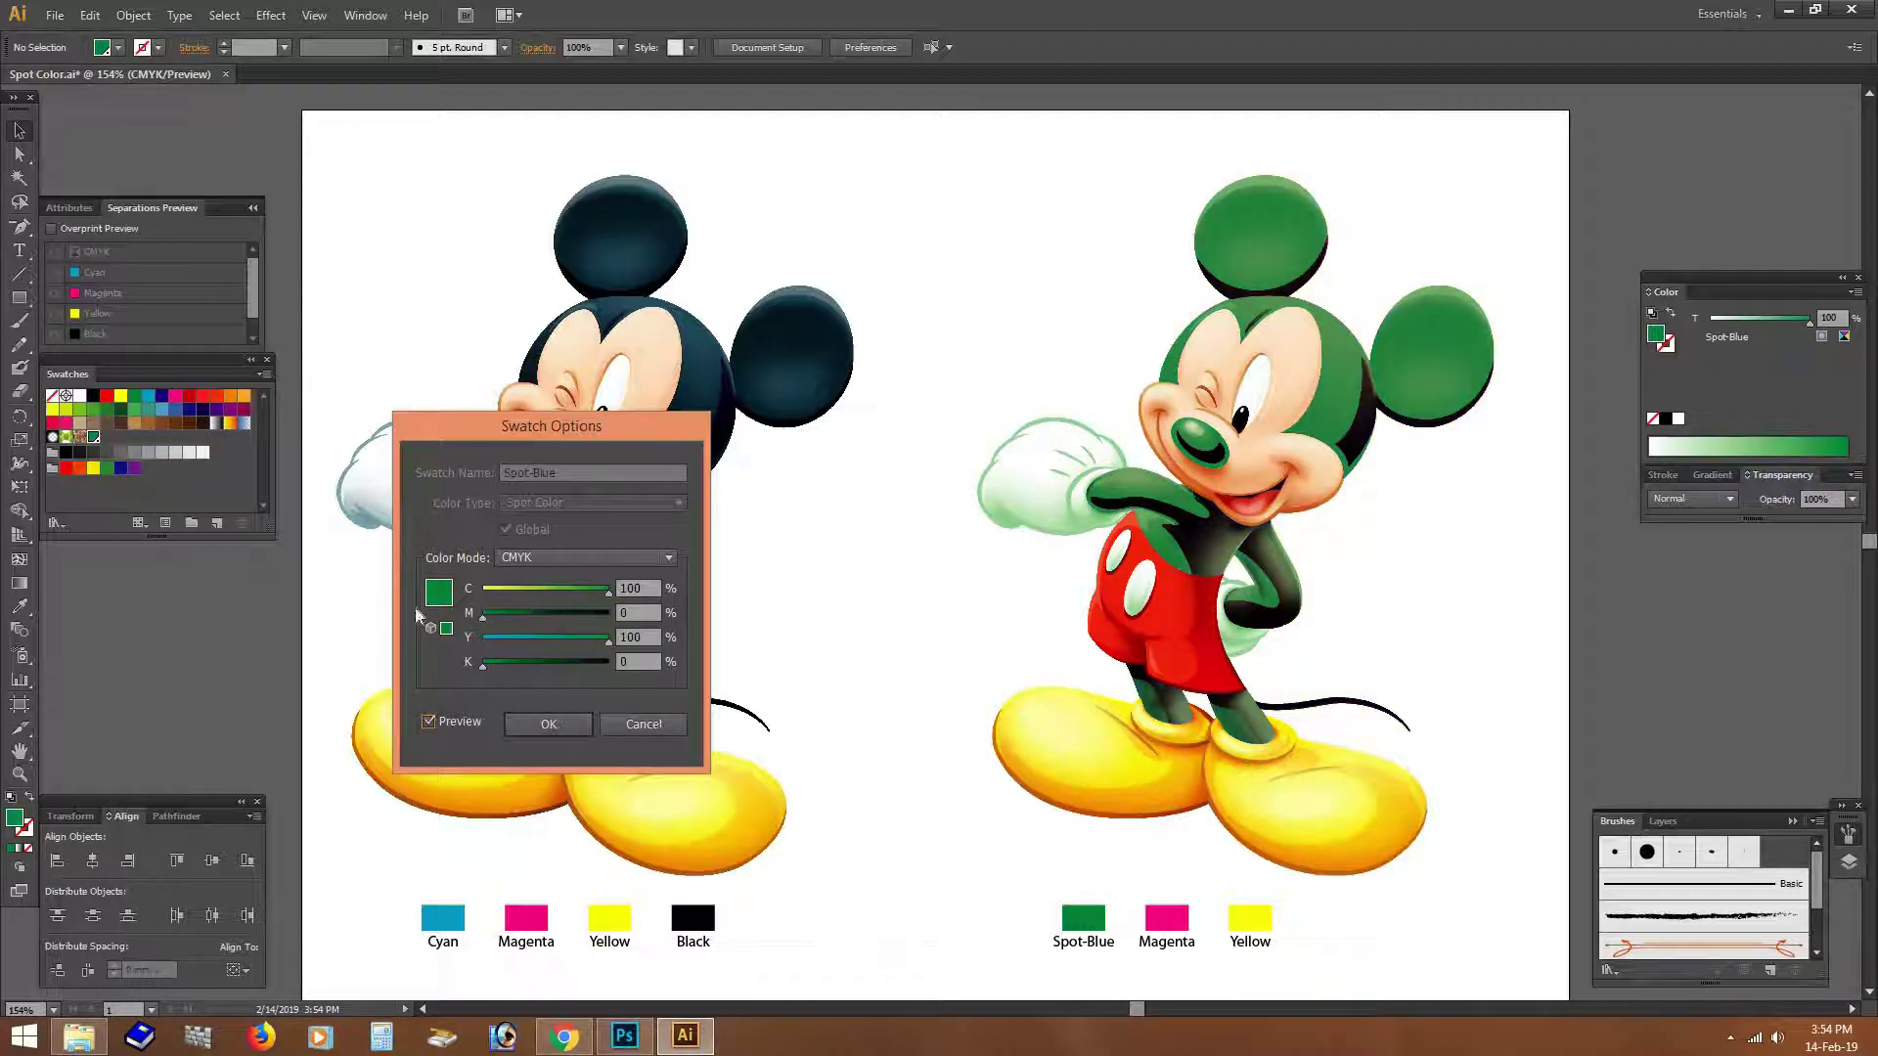
type("0")
key("Tab")
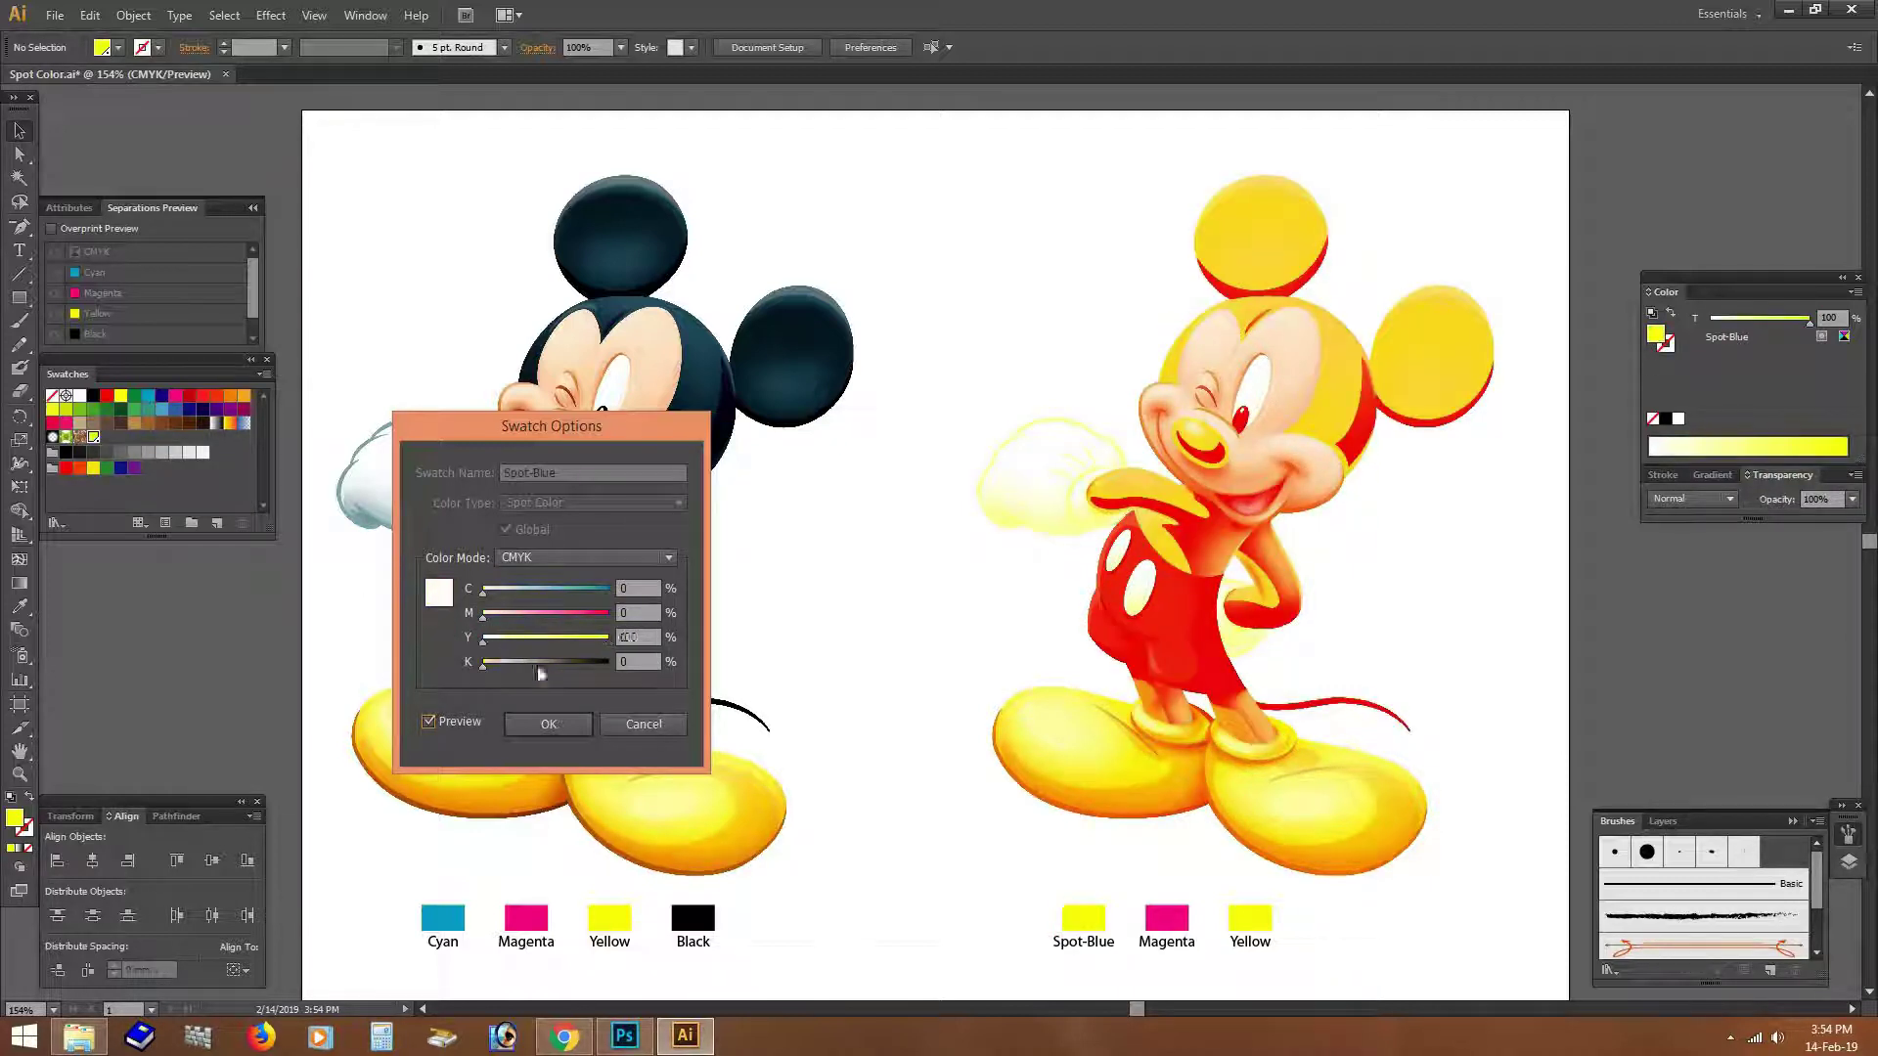
type("0")
key("Tab")
type("100")
key("Tab")
left_click(484, 662)
mouse_move(550, 430)
left_mouse_down()
mouse_move(711, 495)
mouse_move(857, 626)
left_mouse_up()
left_click_drag(761, 866, 886, 865)
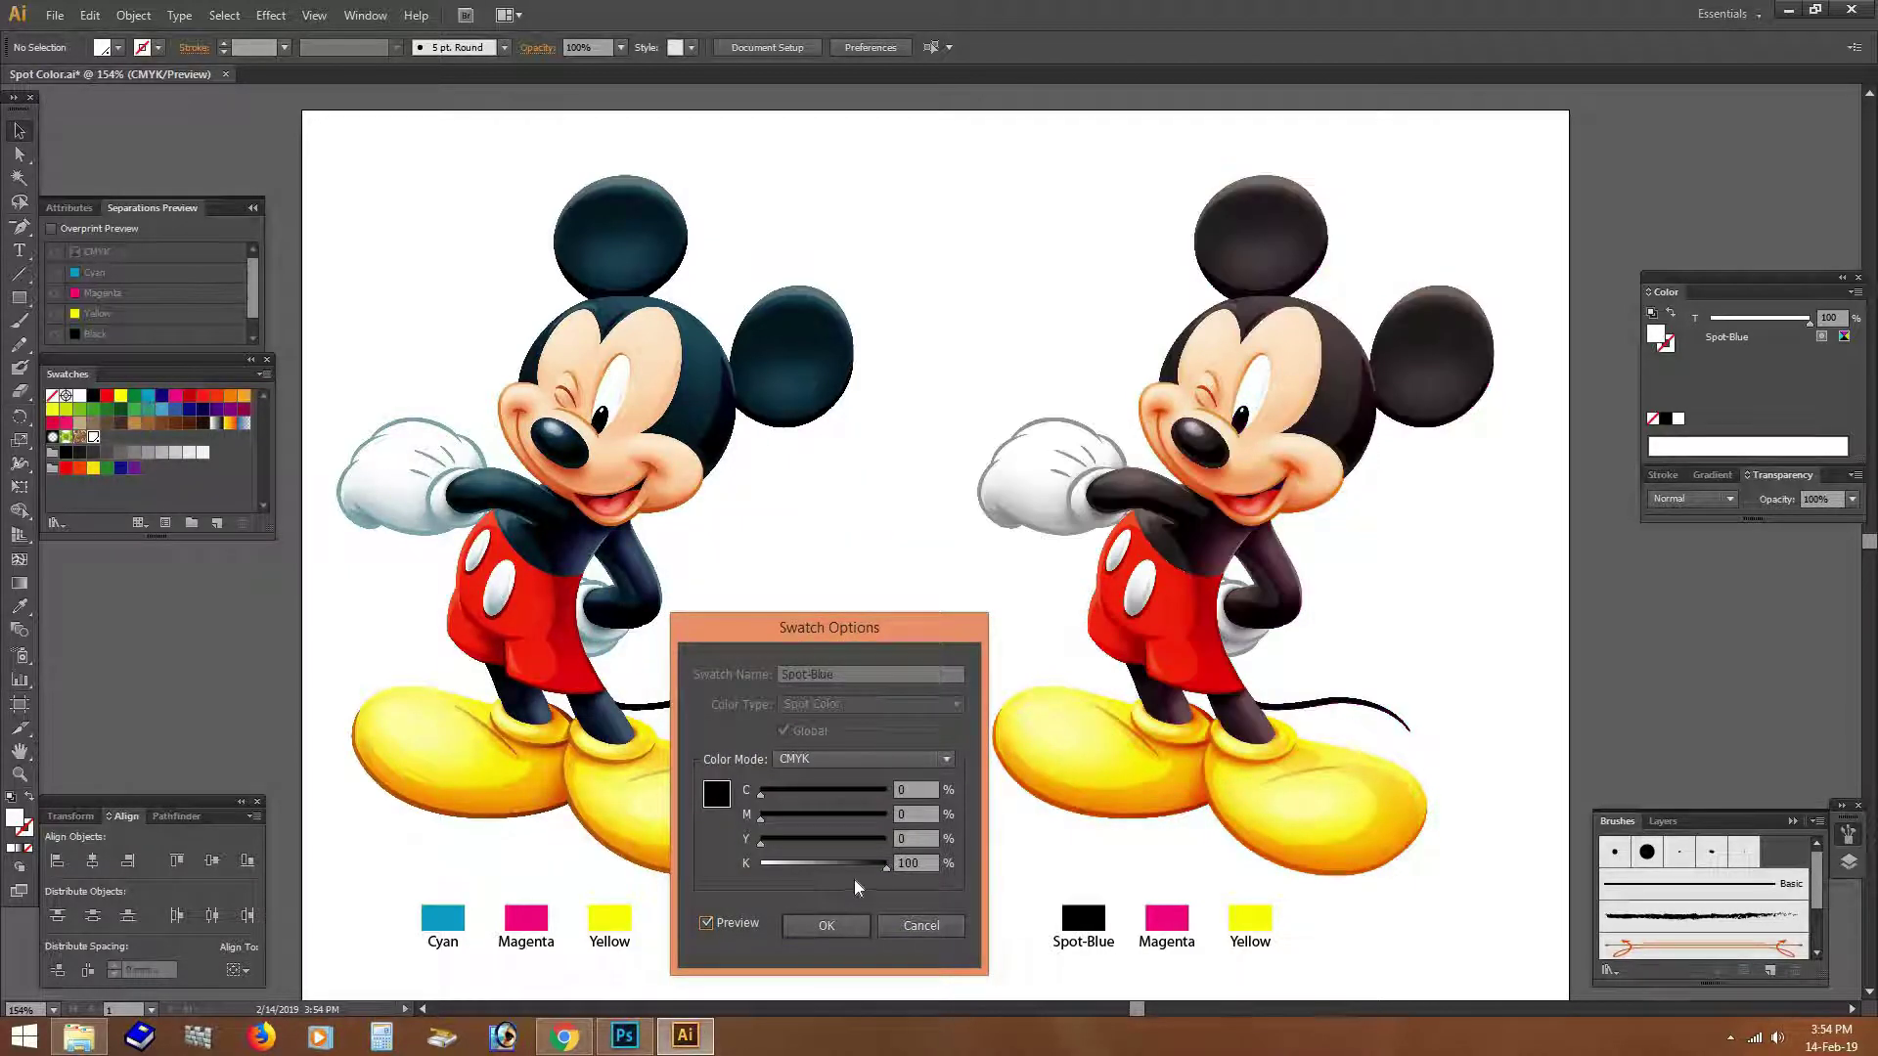
left_click_drag(847, 637, 886, 656)
left_click_drag(834, 885, 778, 886)
left_click_drag(867, 812, 929, 812)
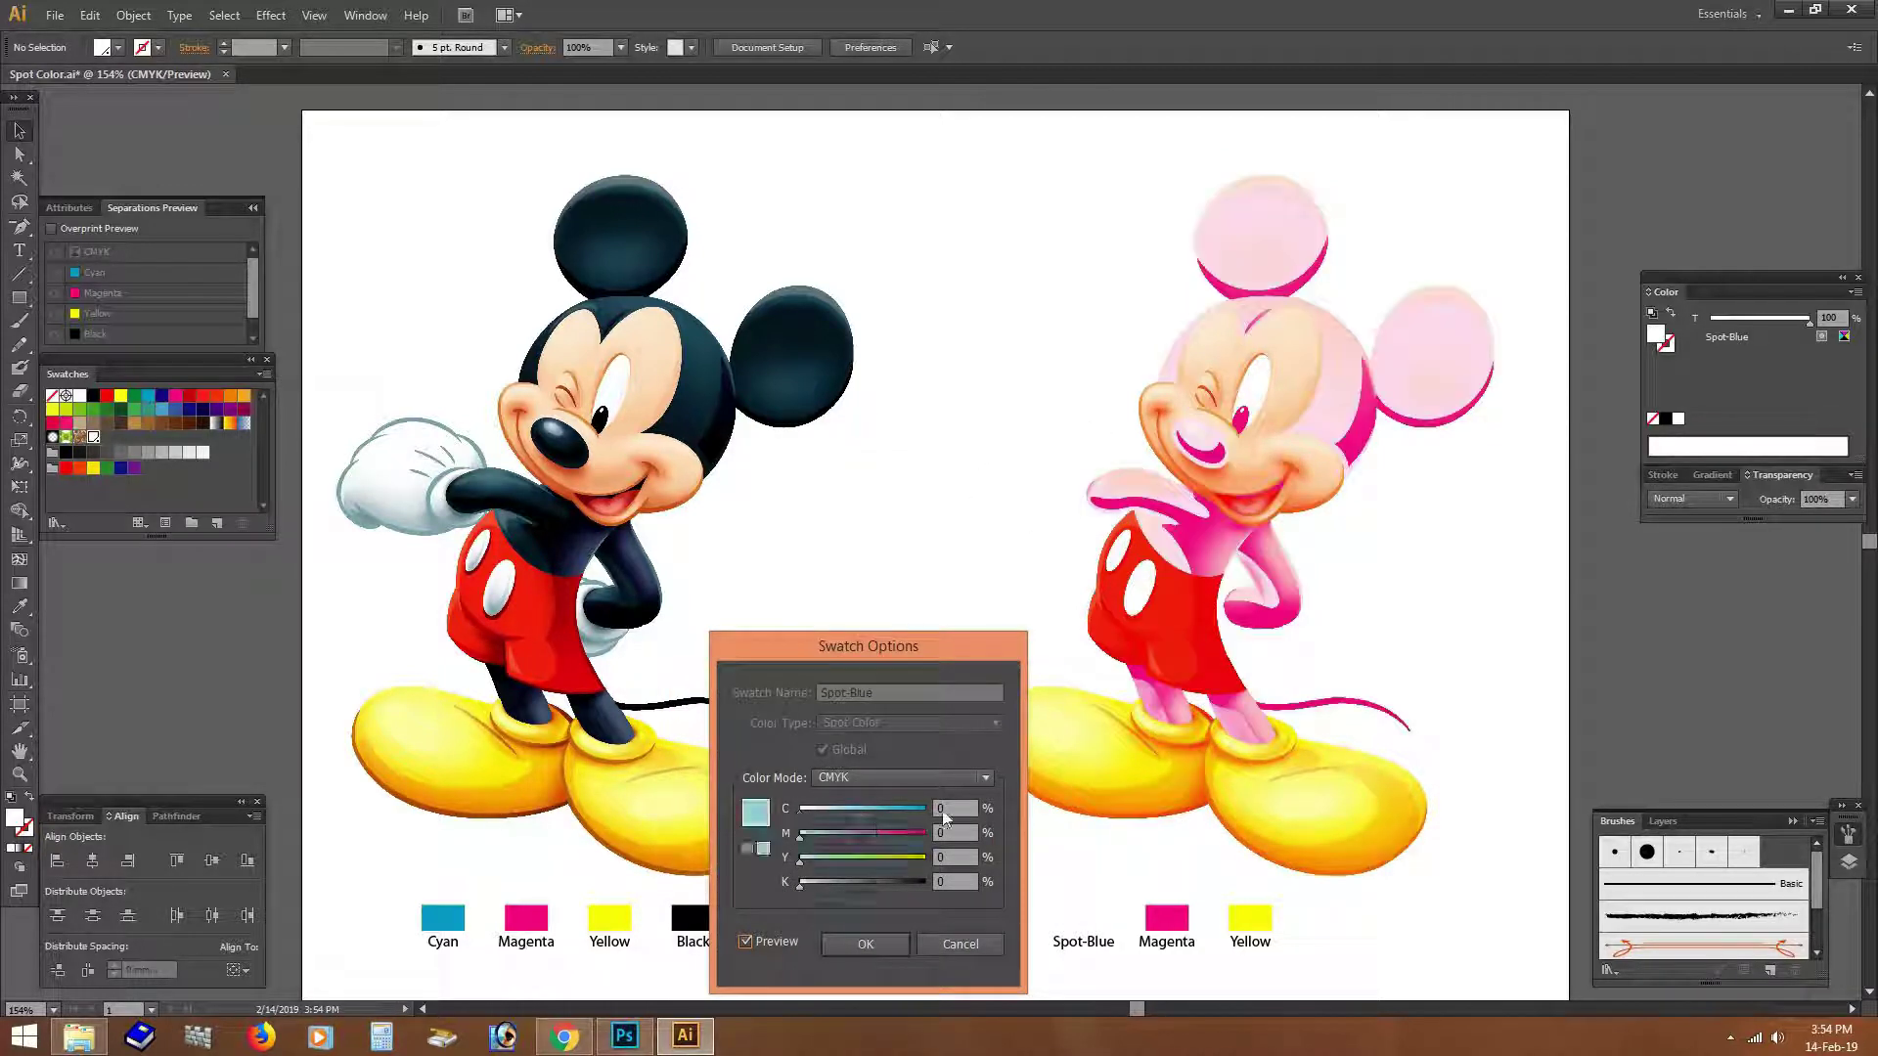
left_click(872, 837)
mouse_move(838, 812)
left_mouse_down()
mouse_move(962, 838)
mouse_move(799, 813)
mouse_move(839, 839)
mouse_move(799, 839)
left_mouse_up()
left_click(923, 857)
mouse_move(925, 857)
left_mouse_down()
mouse_move(799, 857)
mouse_move(799, 833)
left_mouse_up()
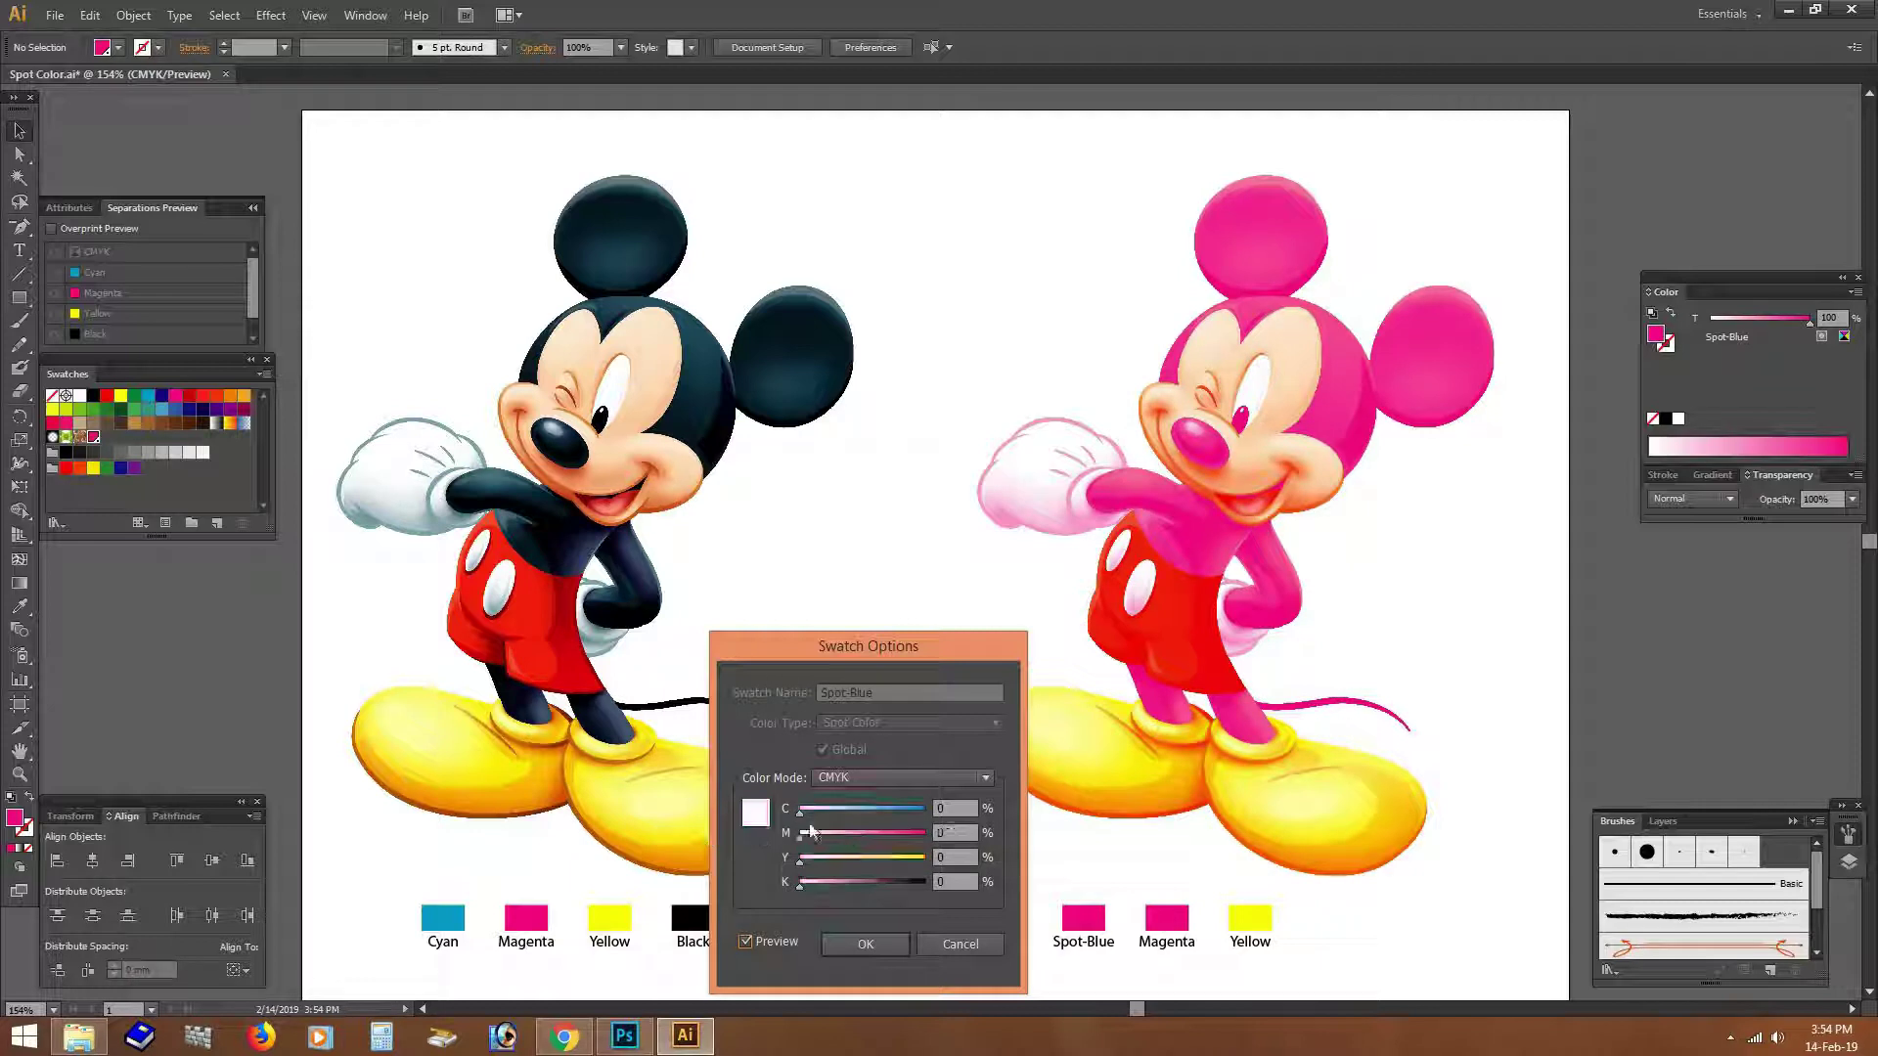
left_click(925, 809)
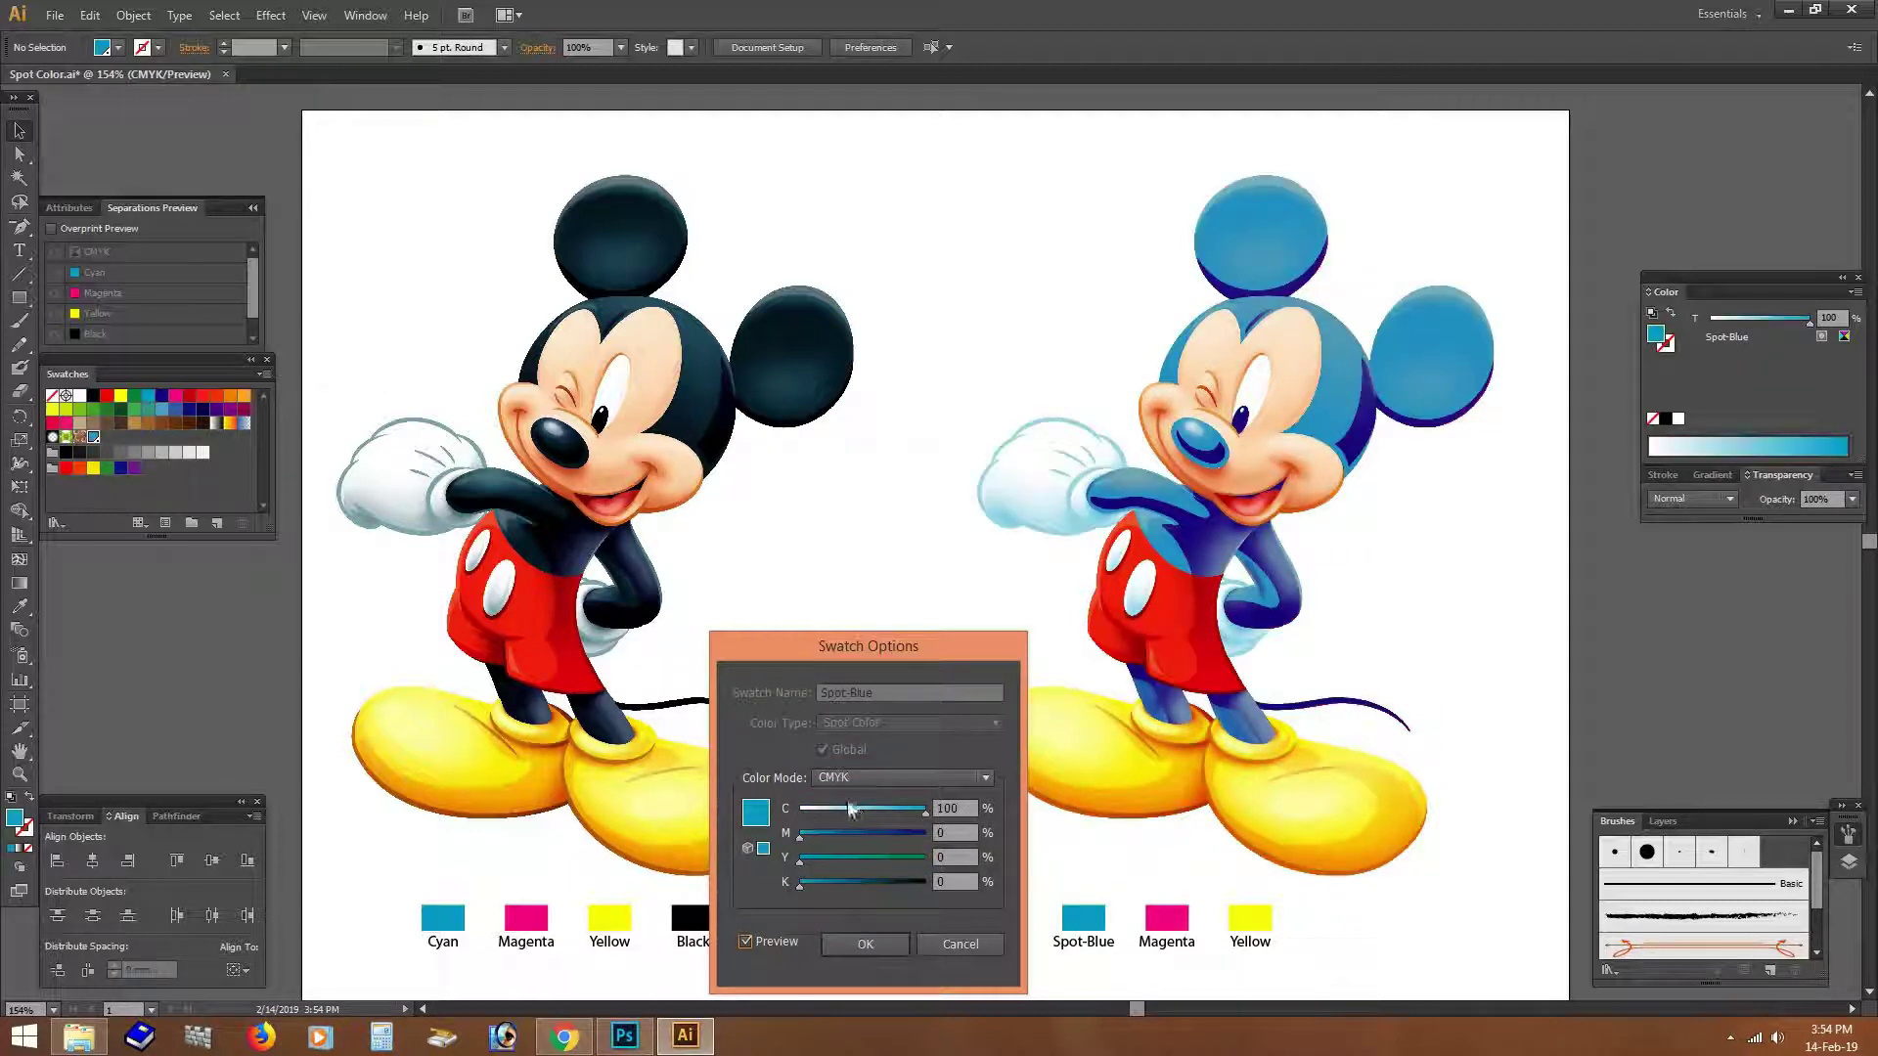
left_click(925, 833)
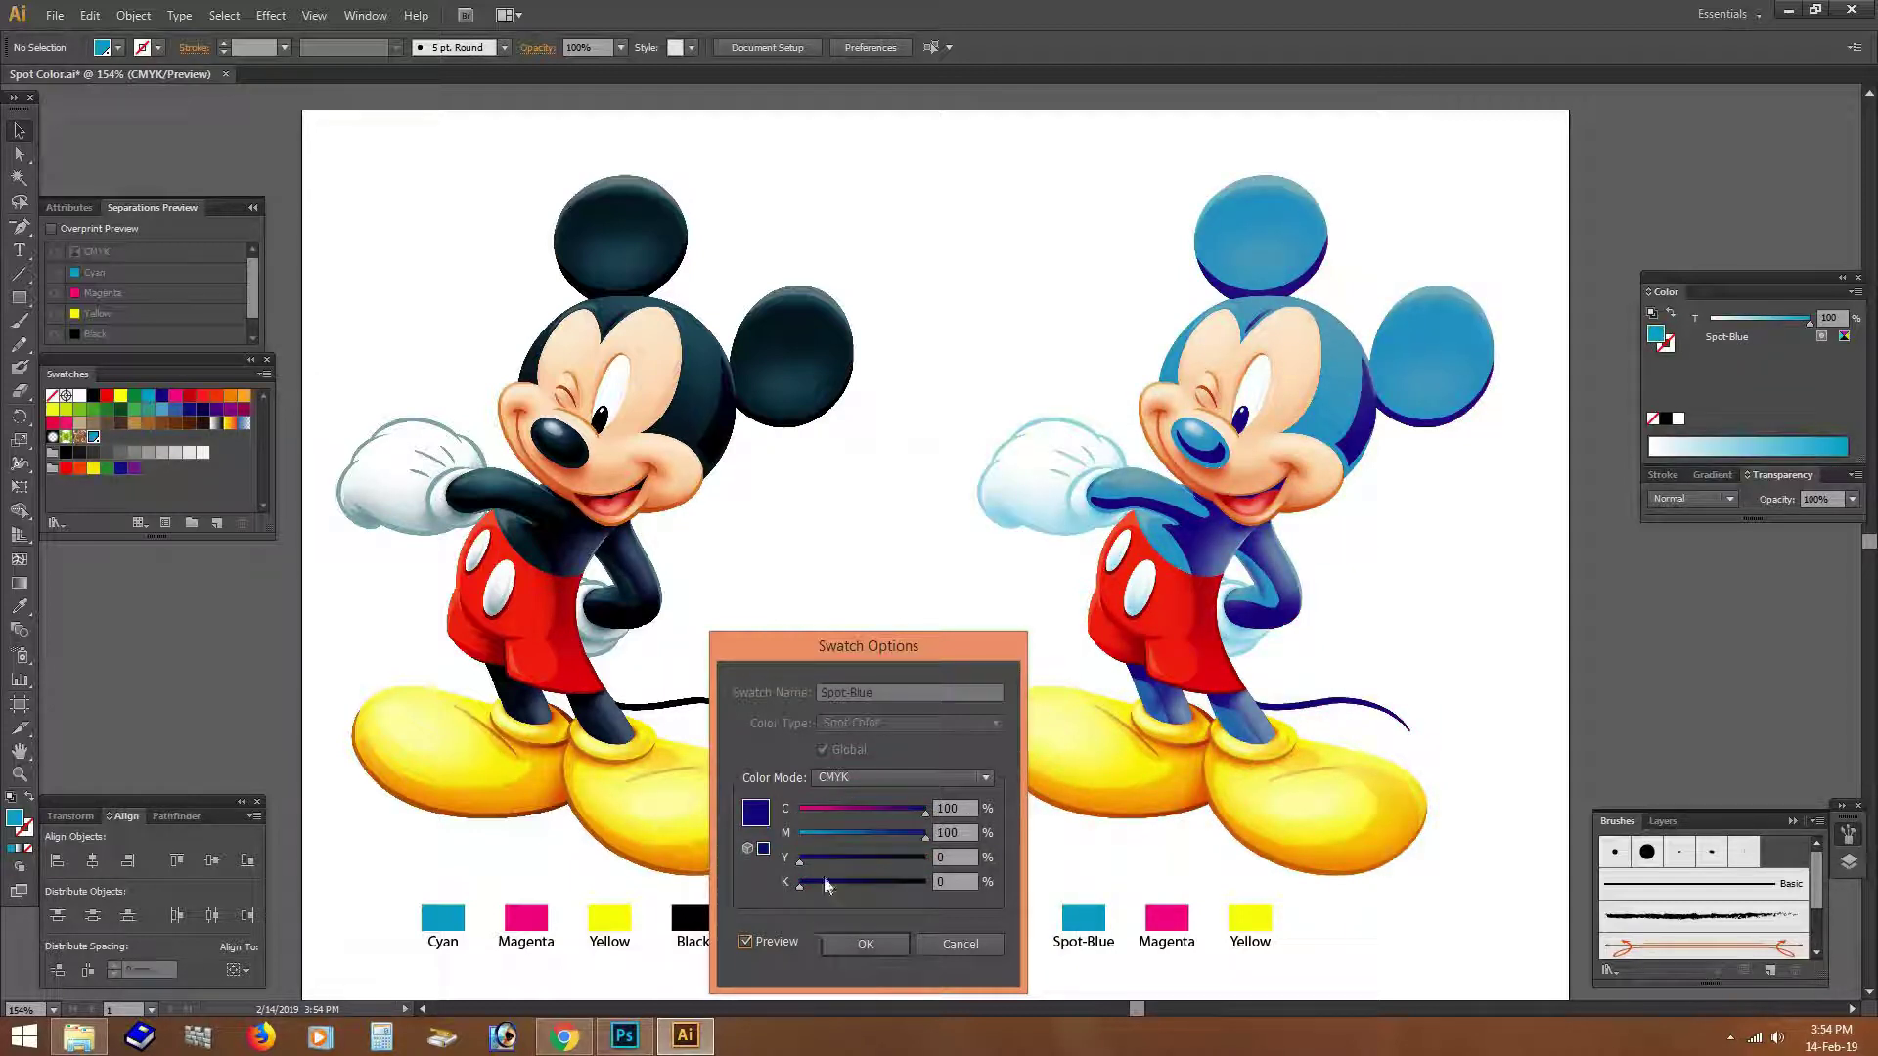
left_click_drag(925, 834, 799, 834)
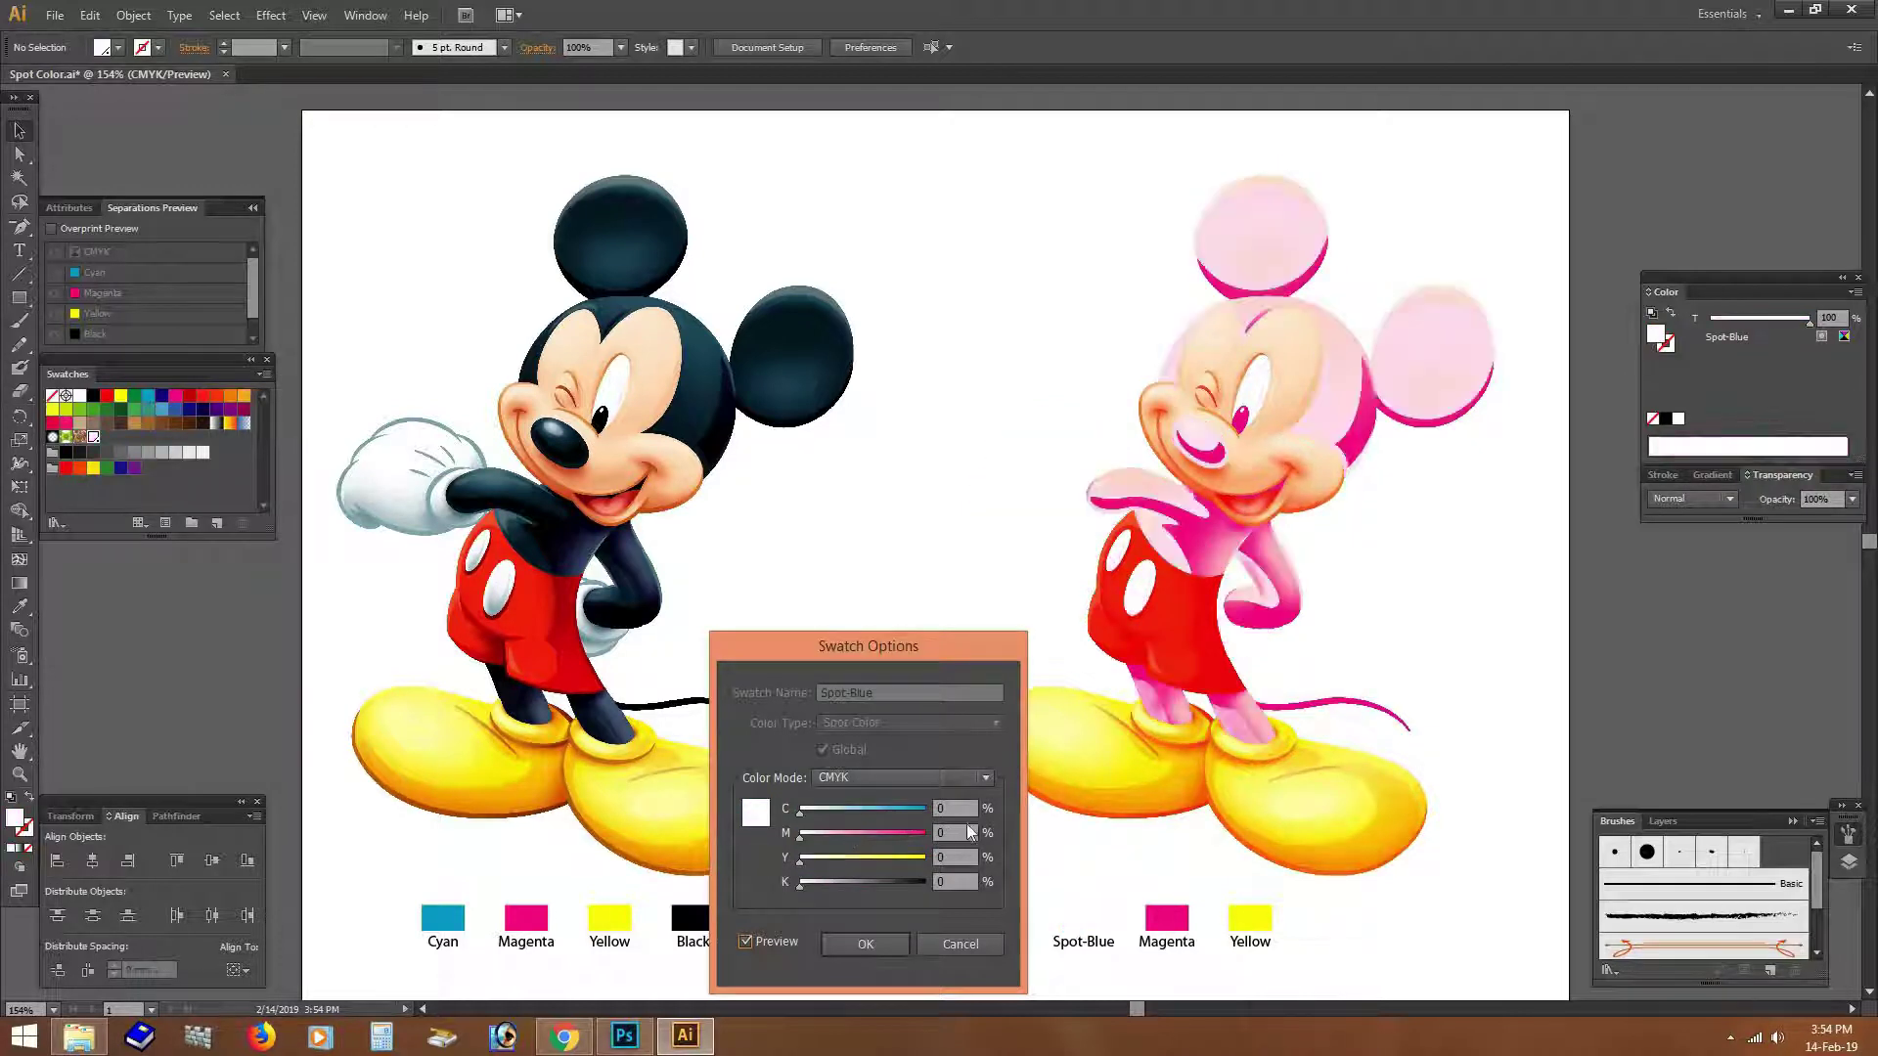
left_click(867, 945)
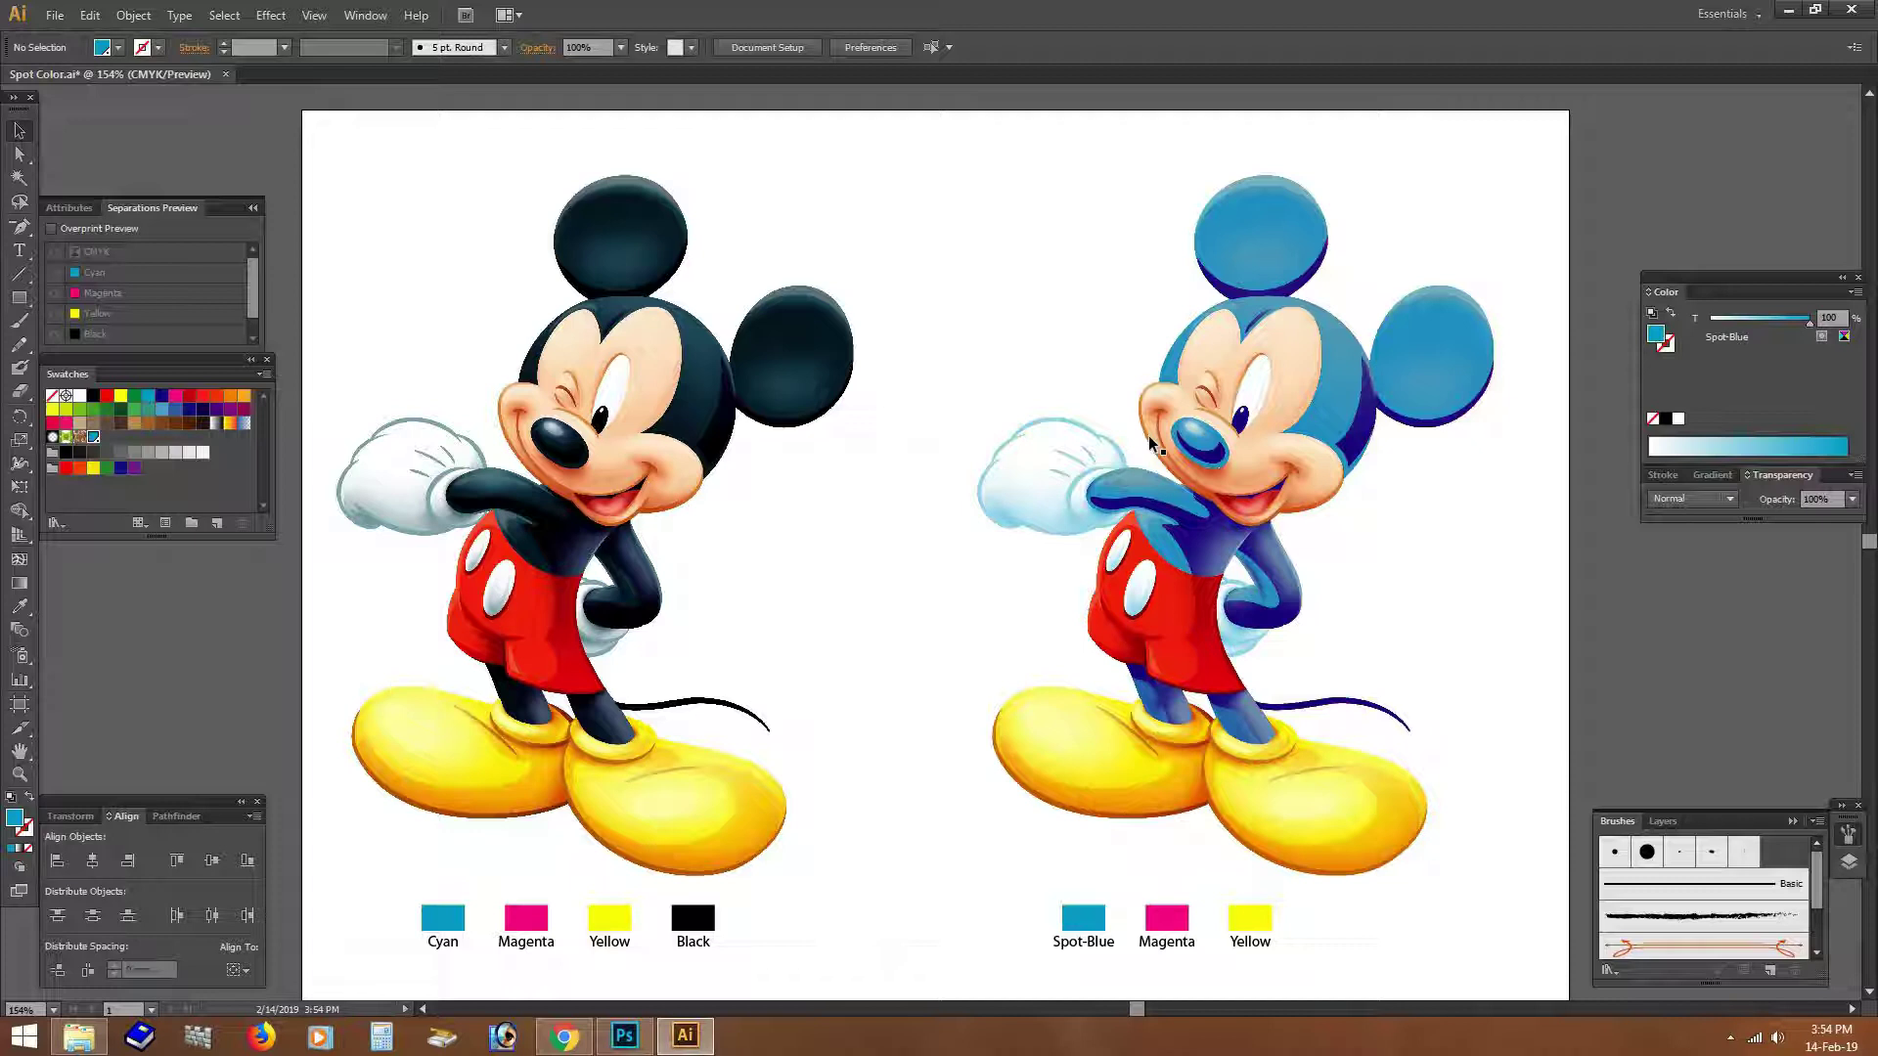
double_click(95, 440)
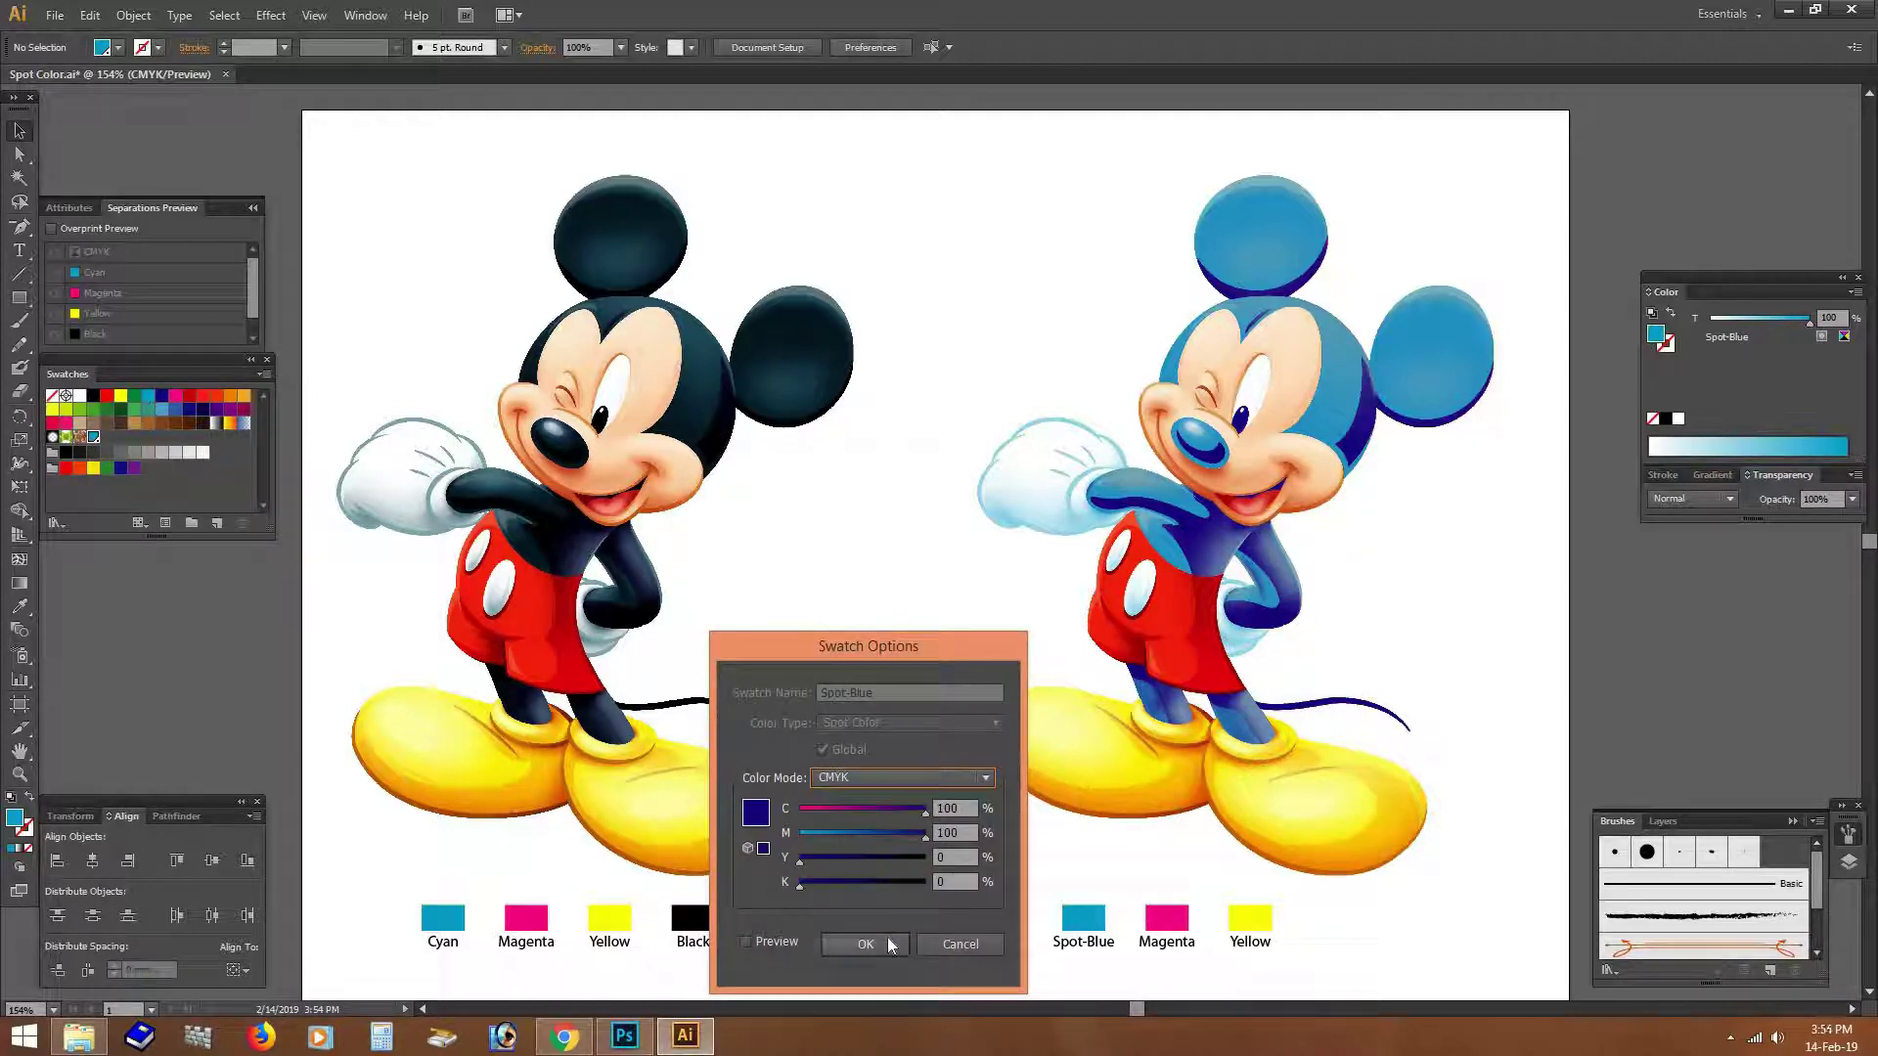
left_click(890, 938)
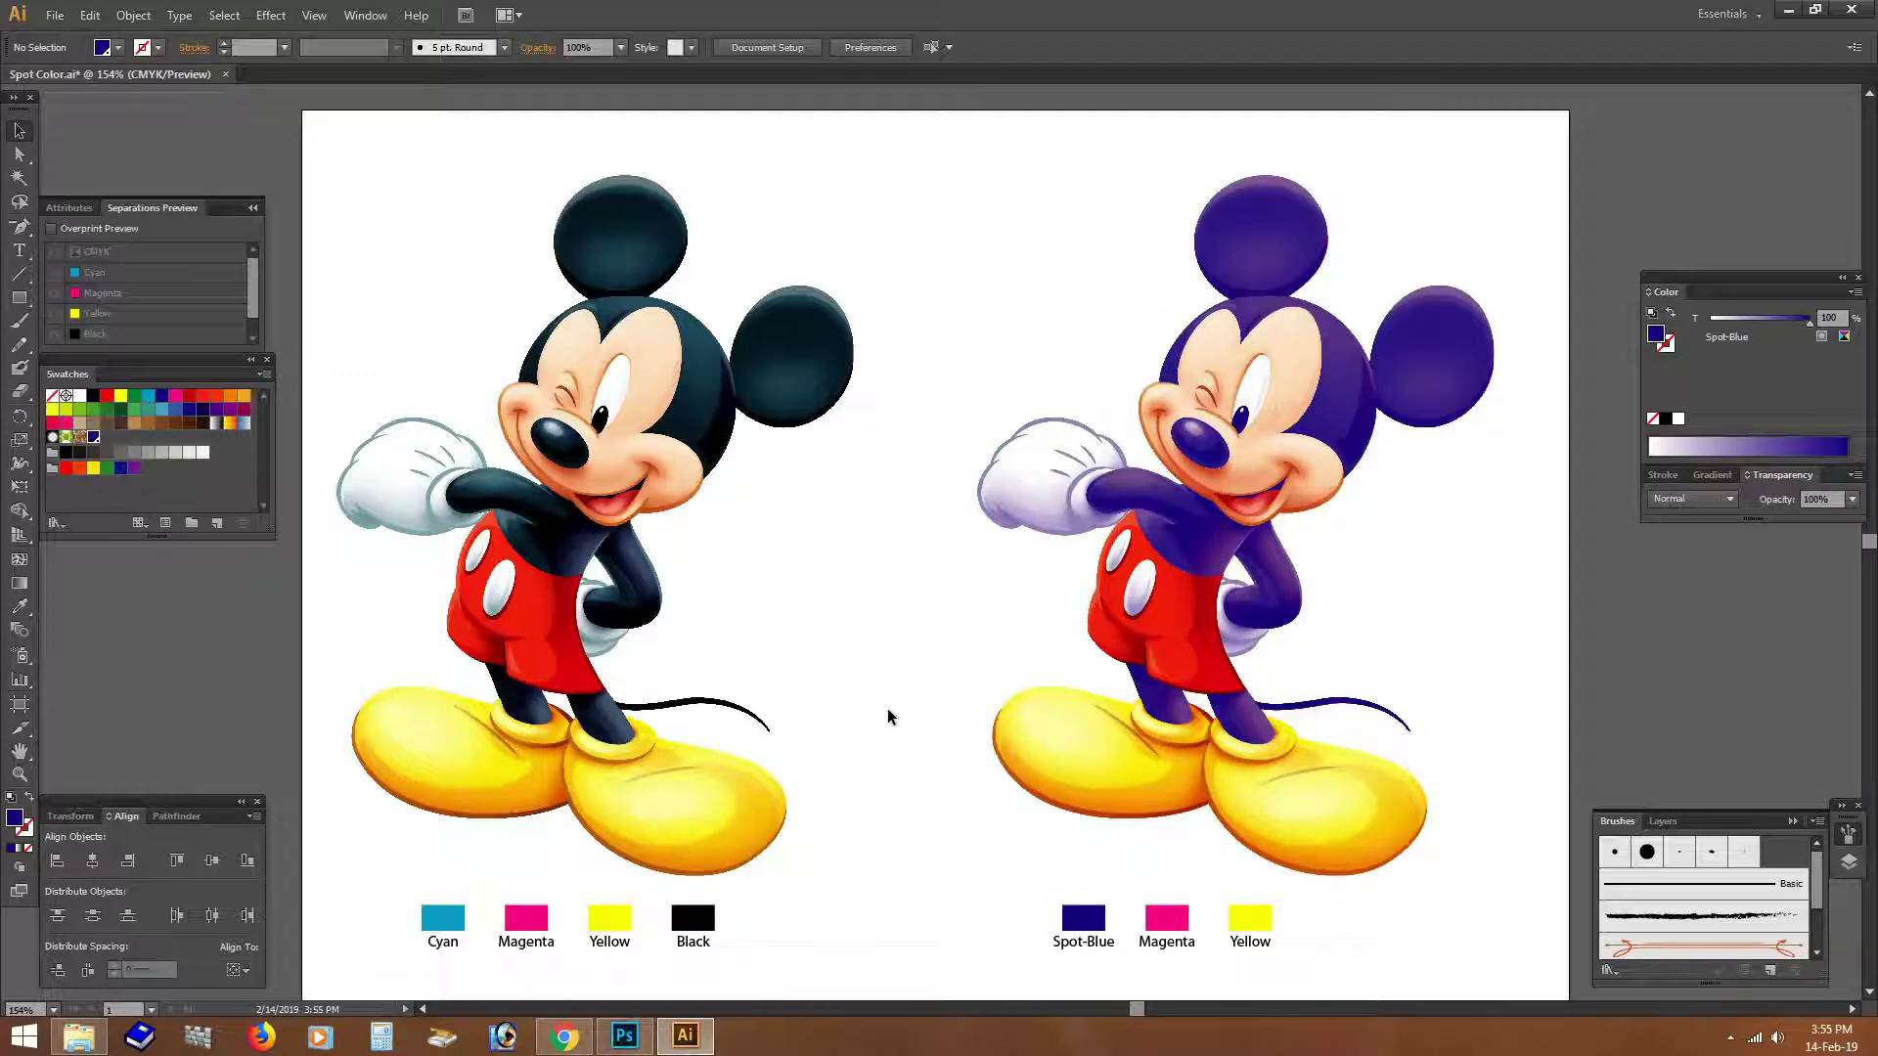